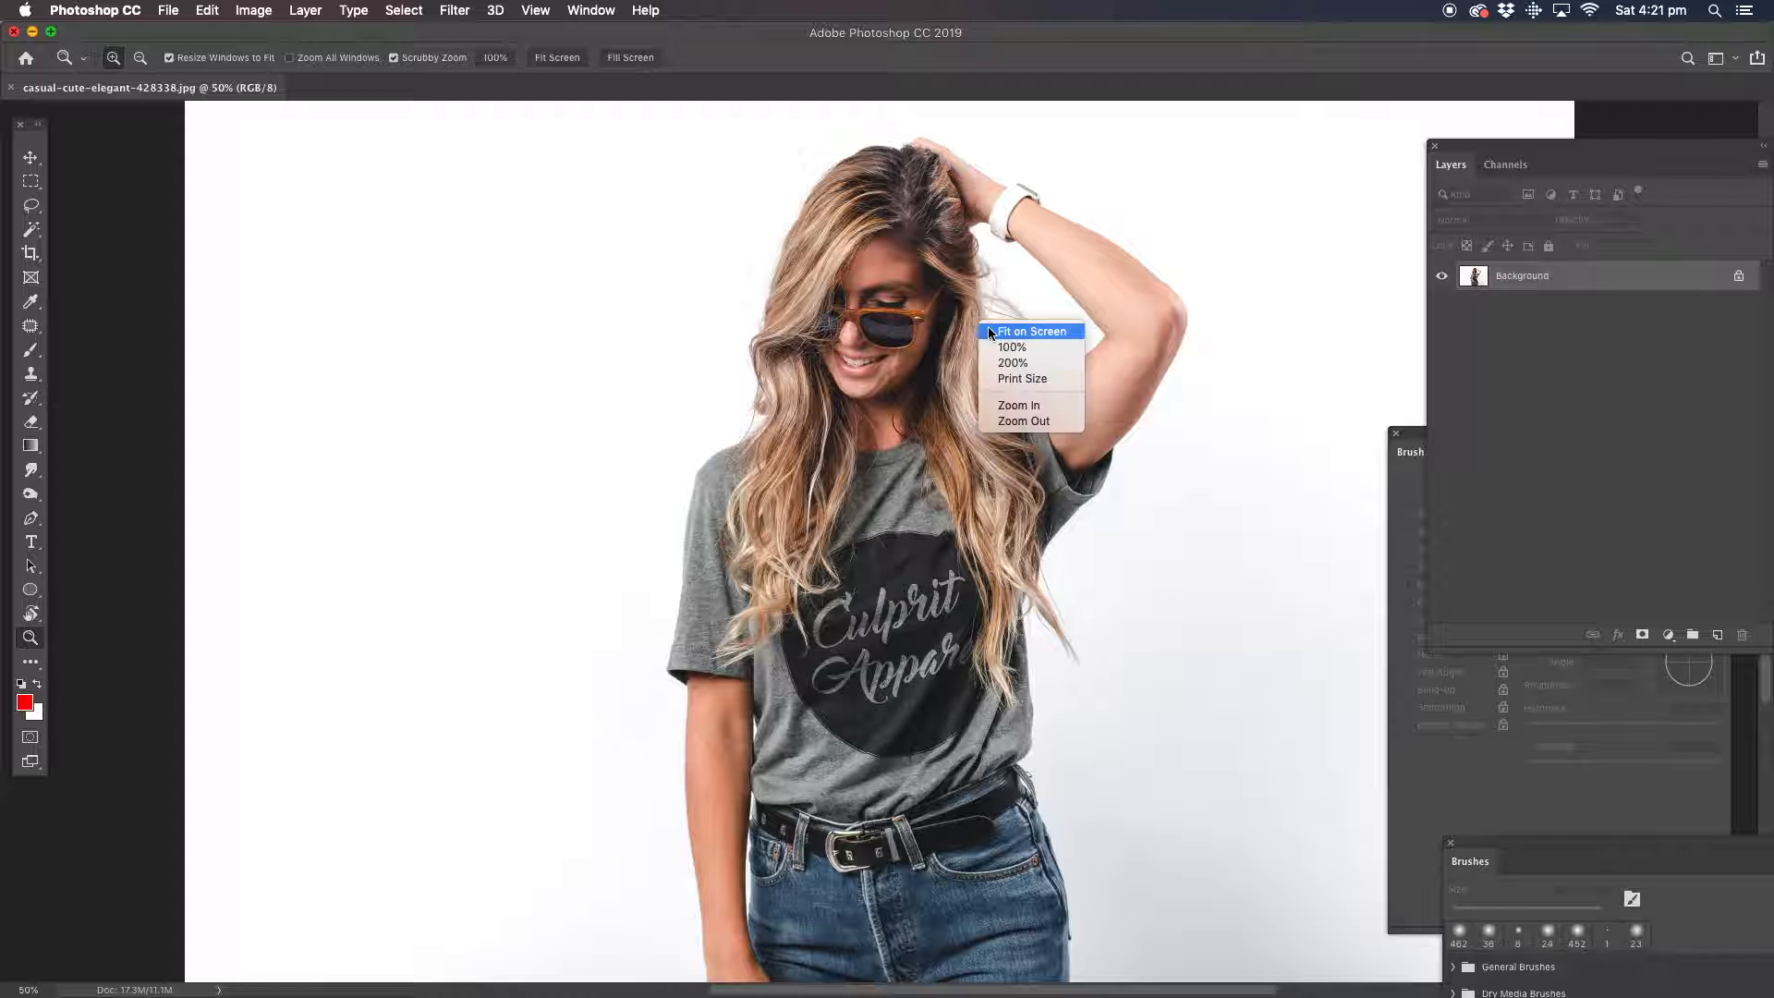
Add a text layer reading BLONDE over the photo.
click(991, 332)
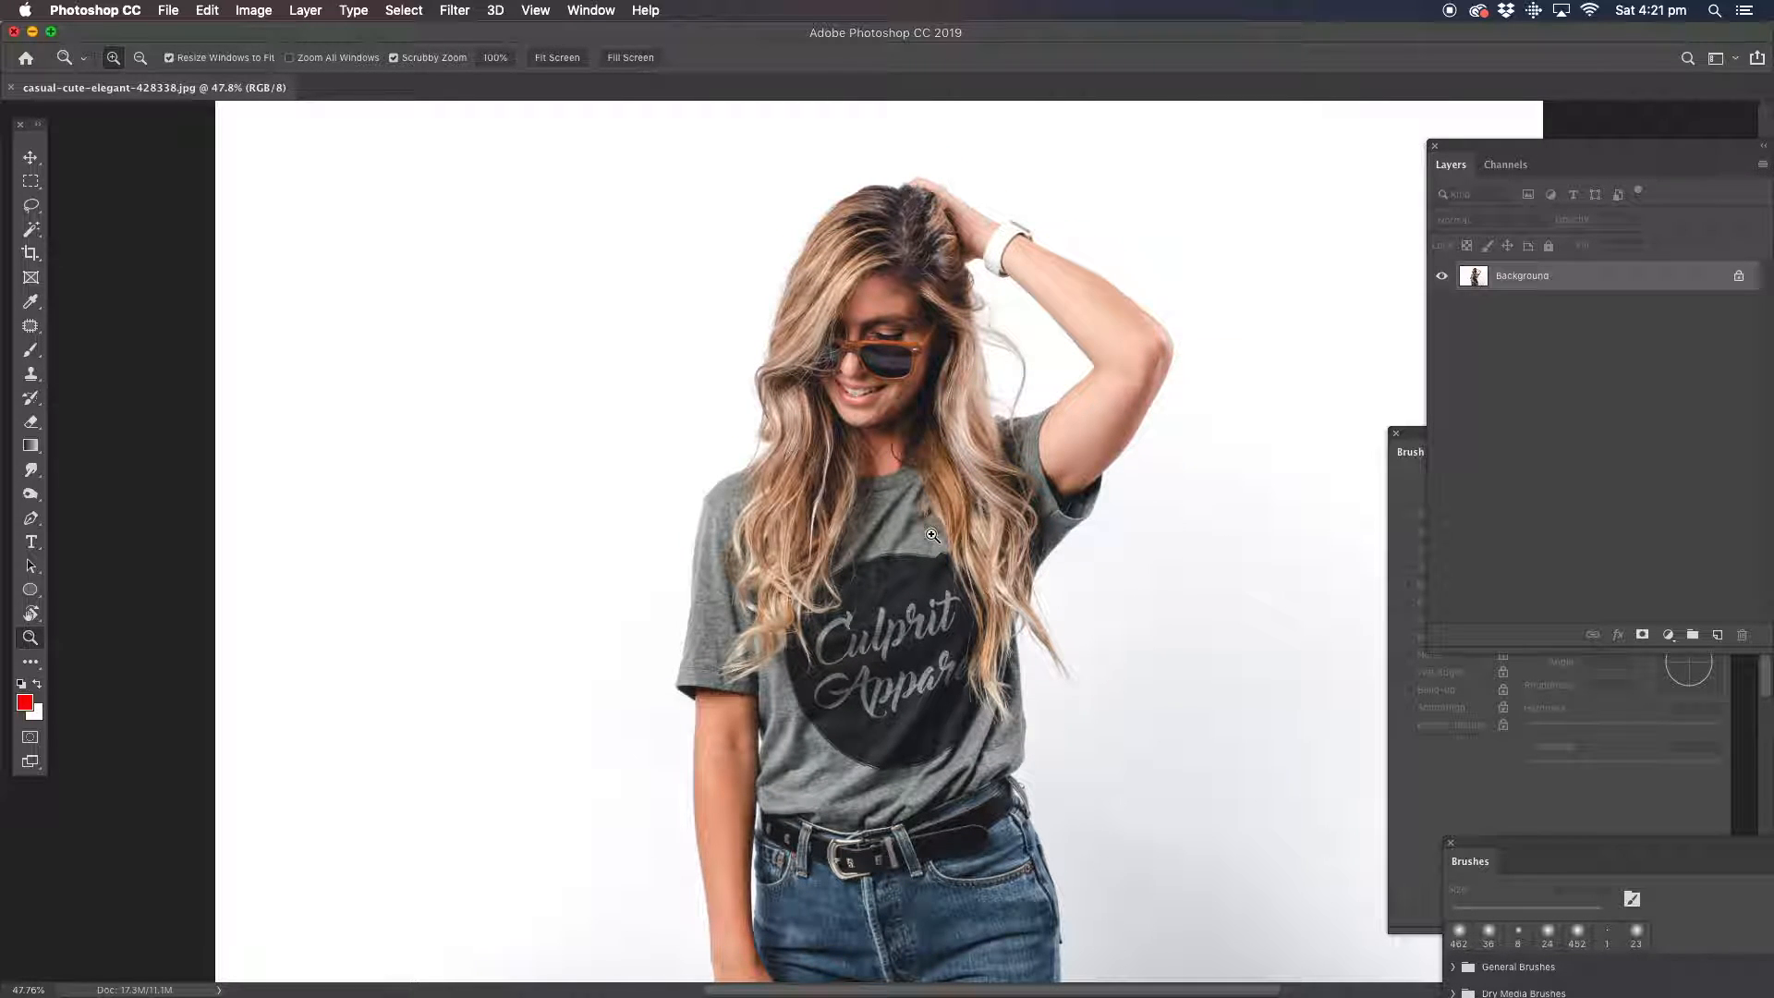
alt+click(1127, 487)
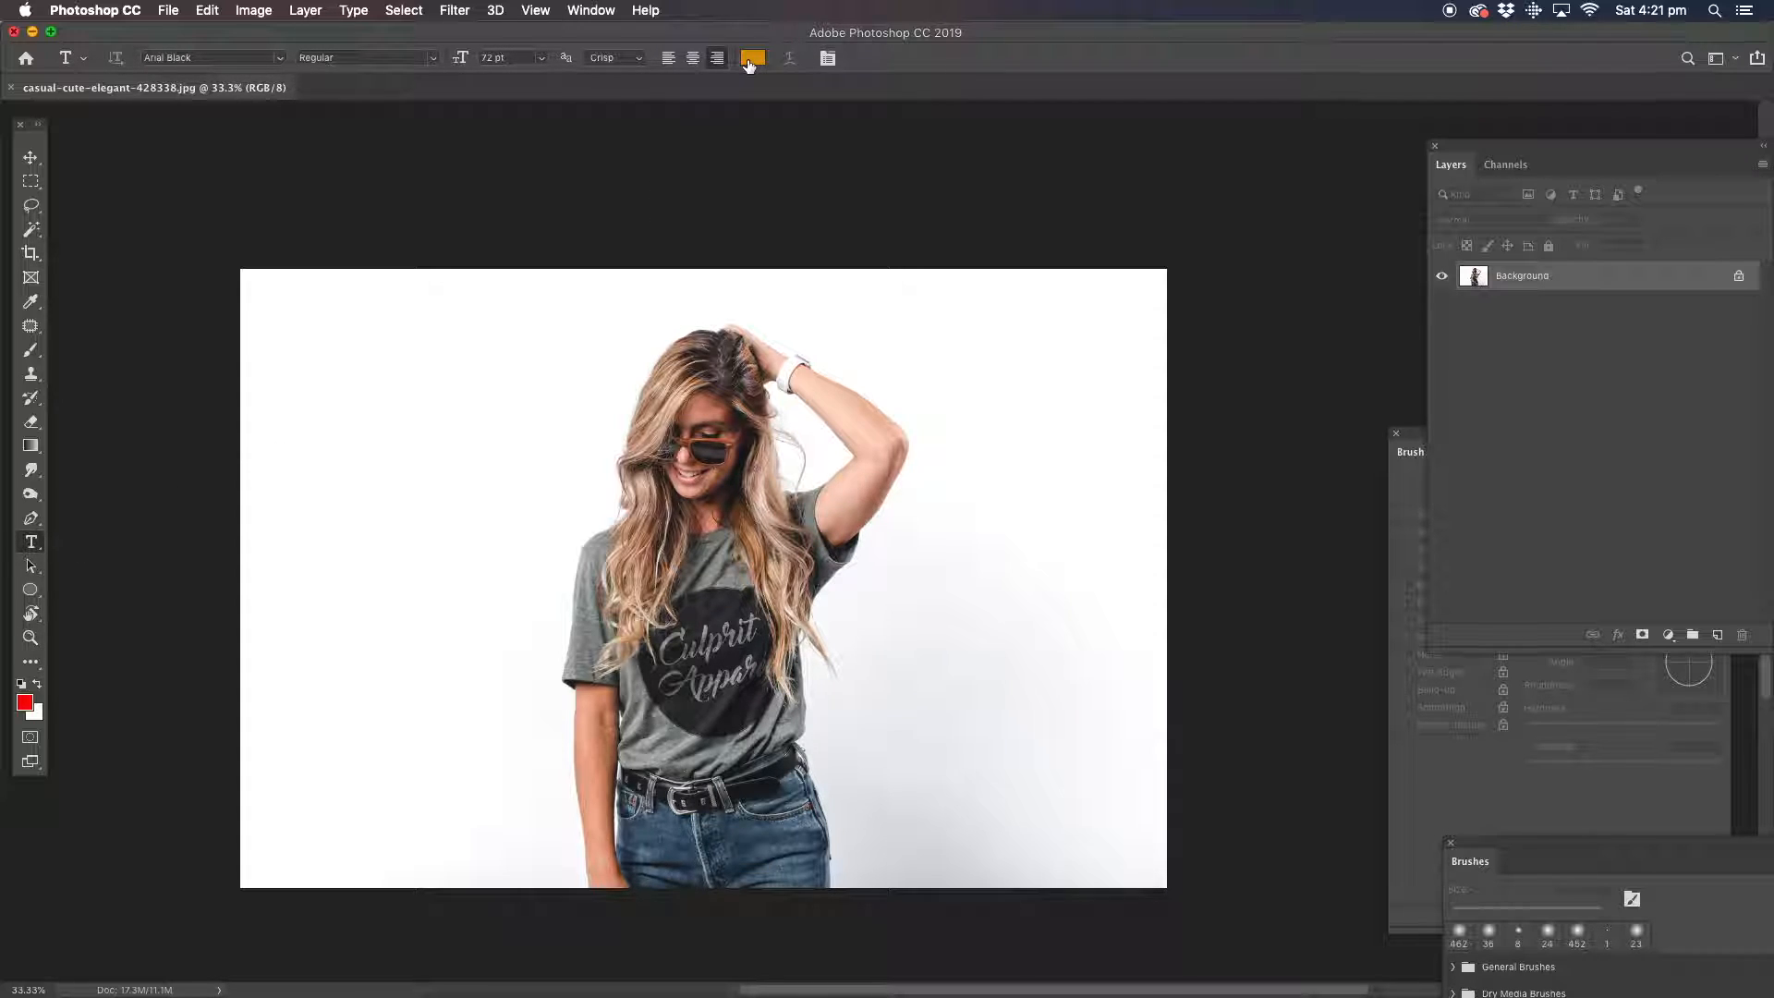
click(666, 481)
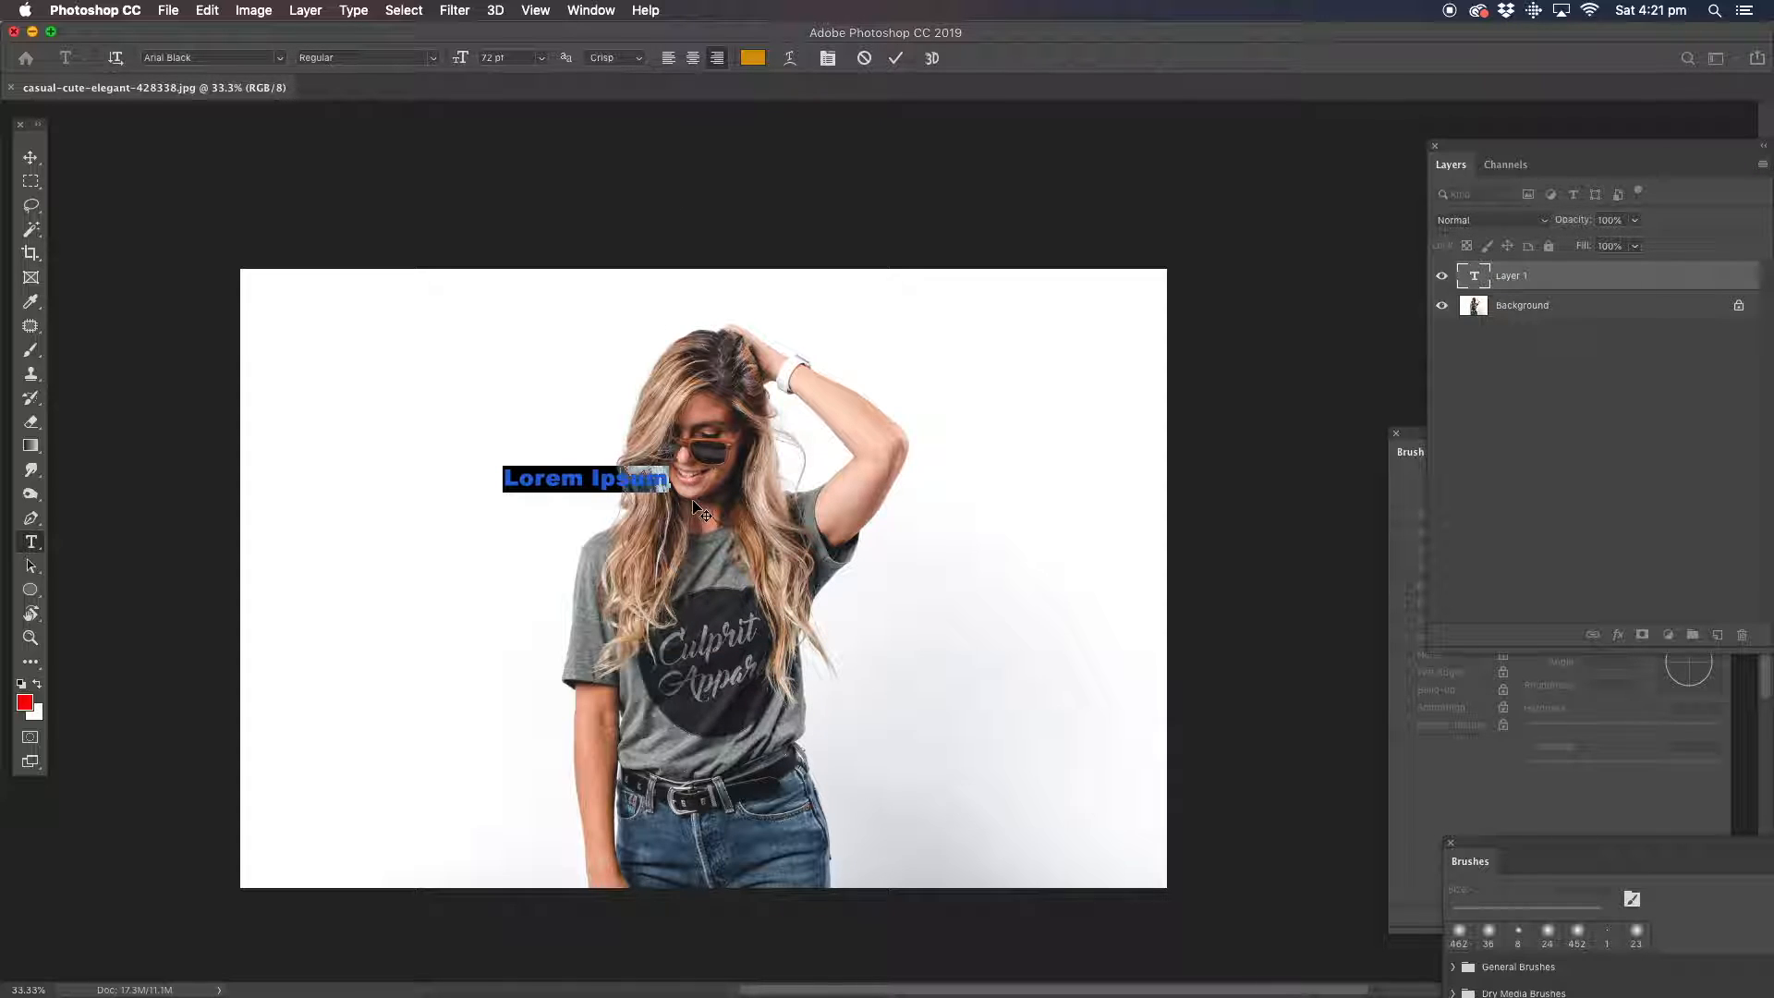
text(BLEN)
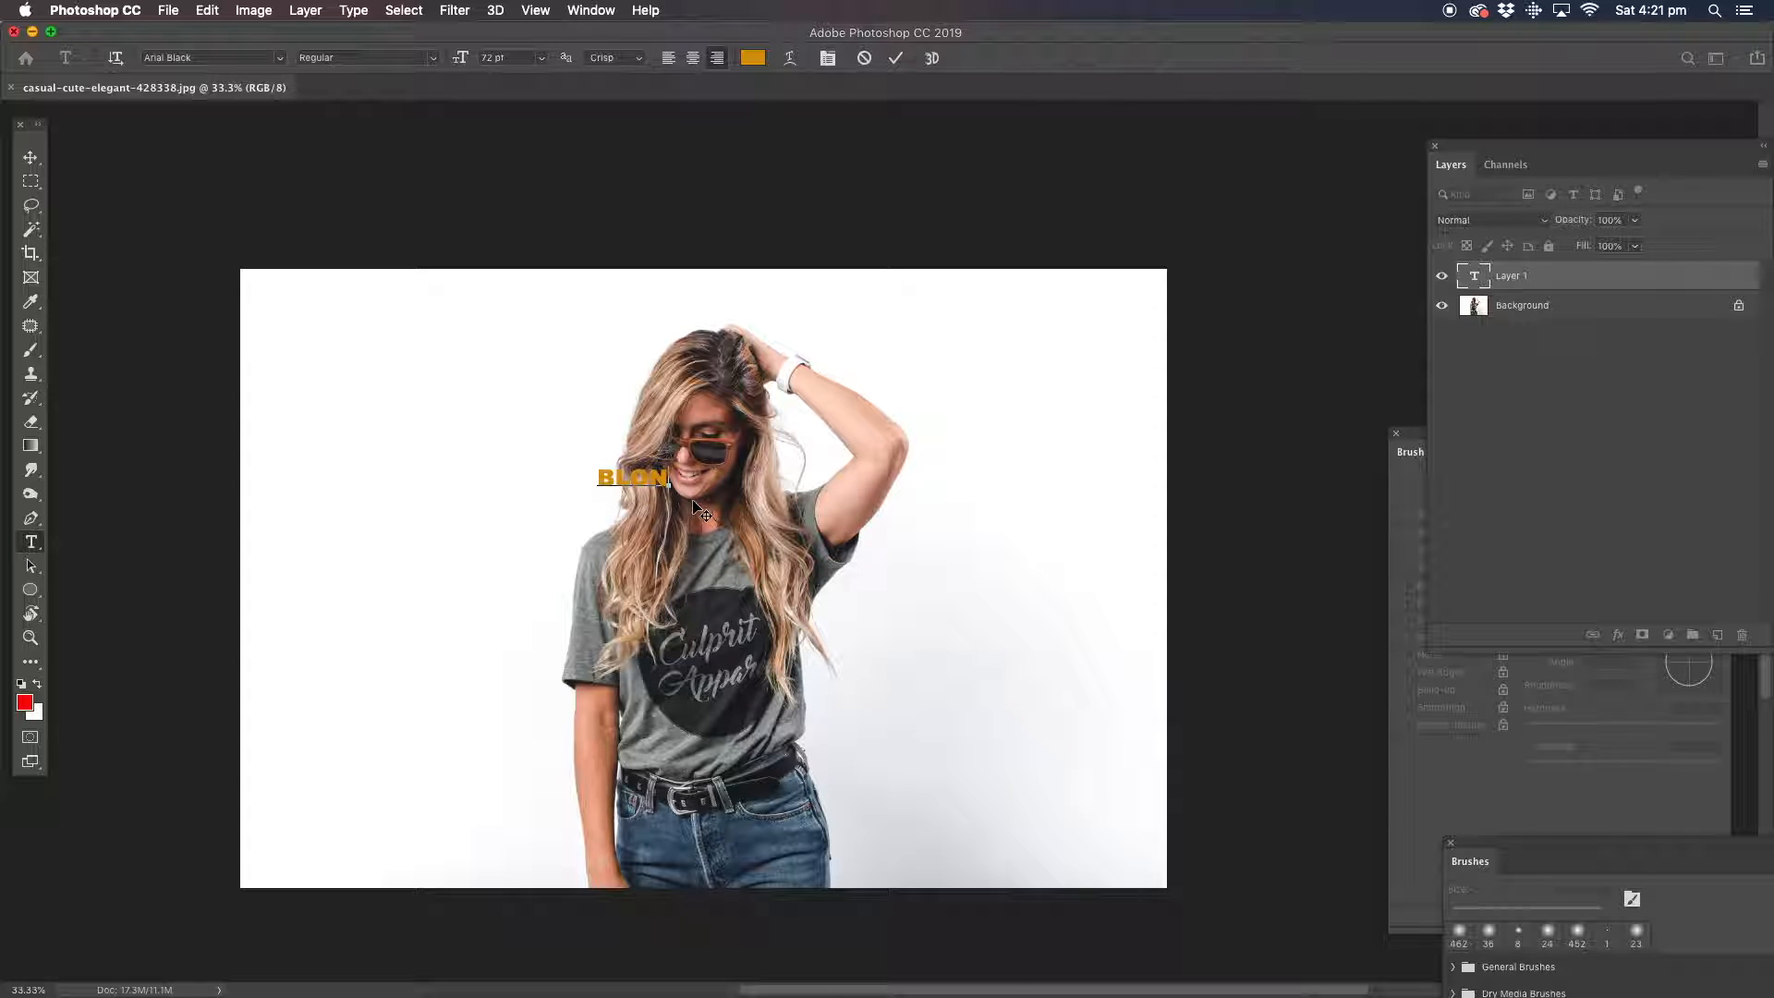
text(DE)
Scale the BLONDE text to about 874% and position it across the upper part of the photo, spanning nearly its full width.
click(31, 157)
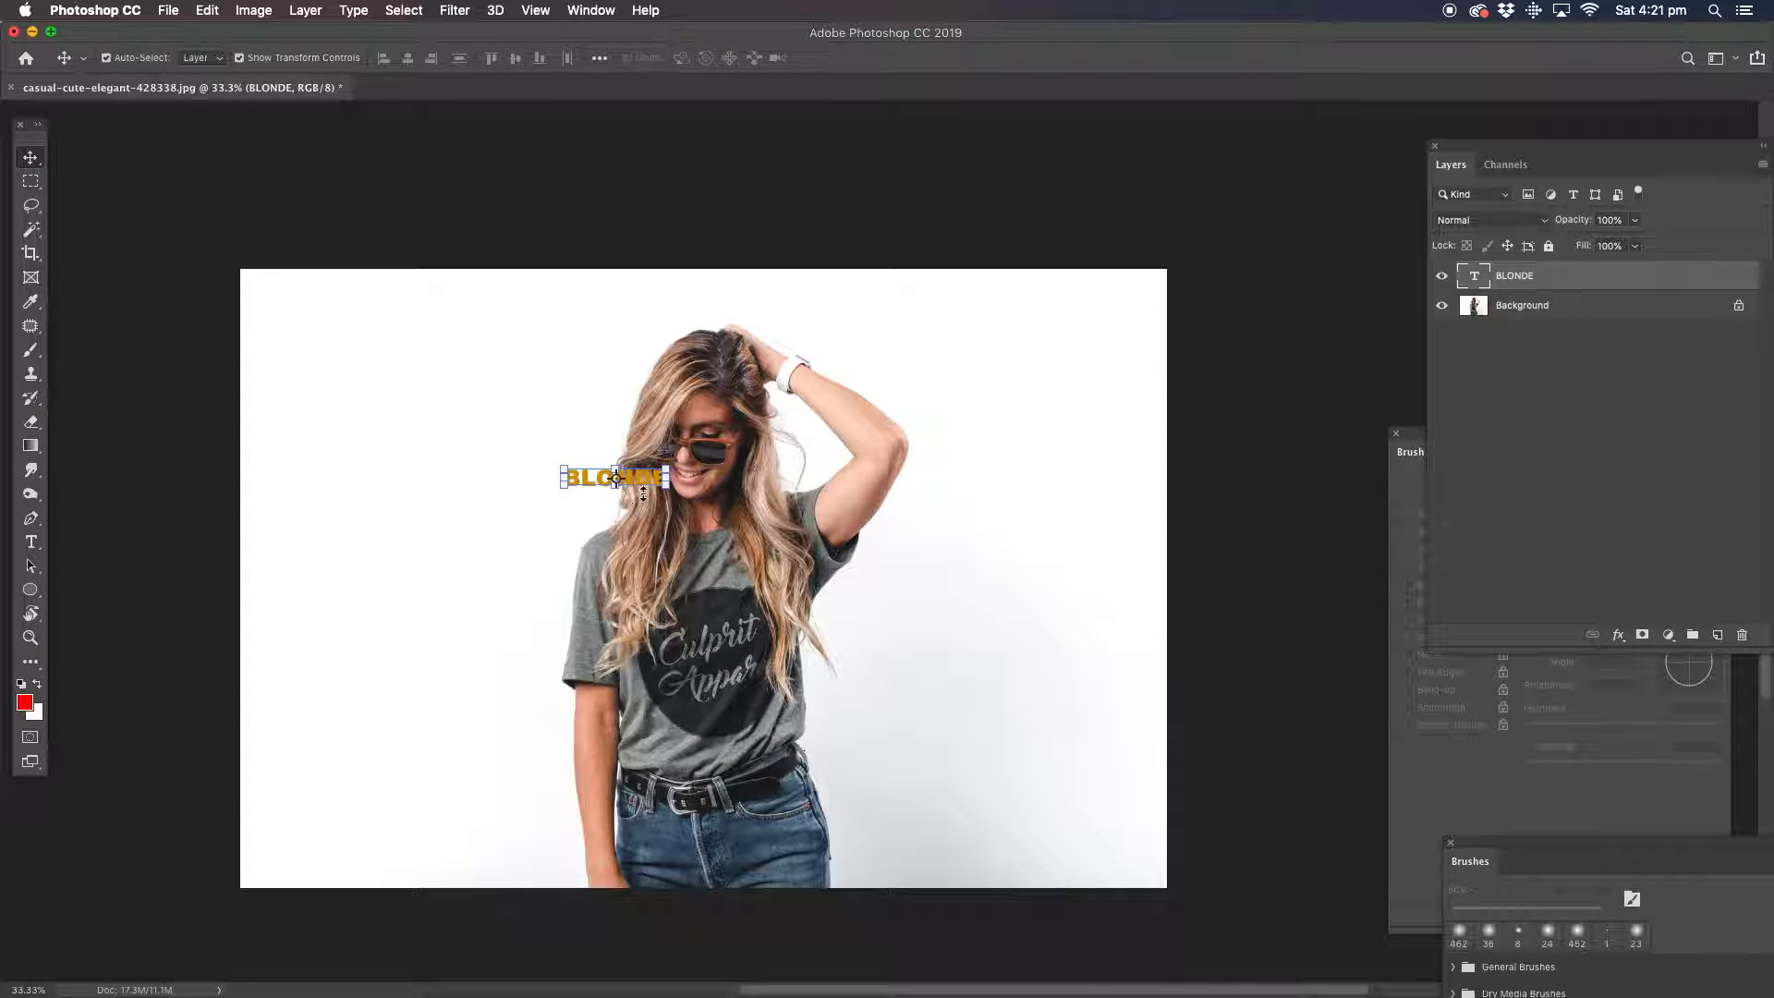
drag(641, 476, 1120, 667)
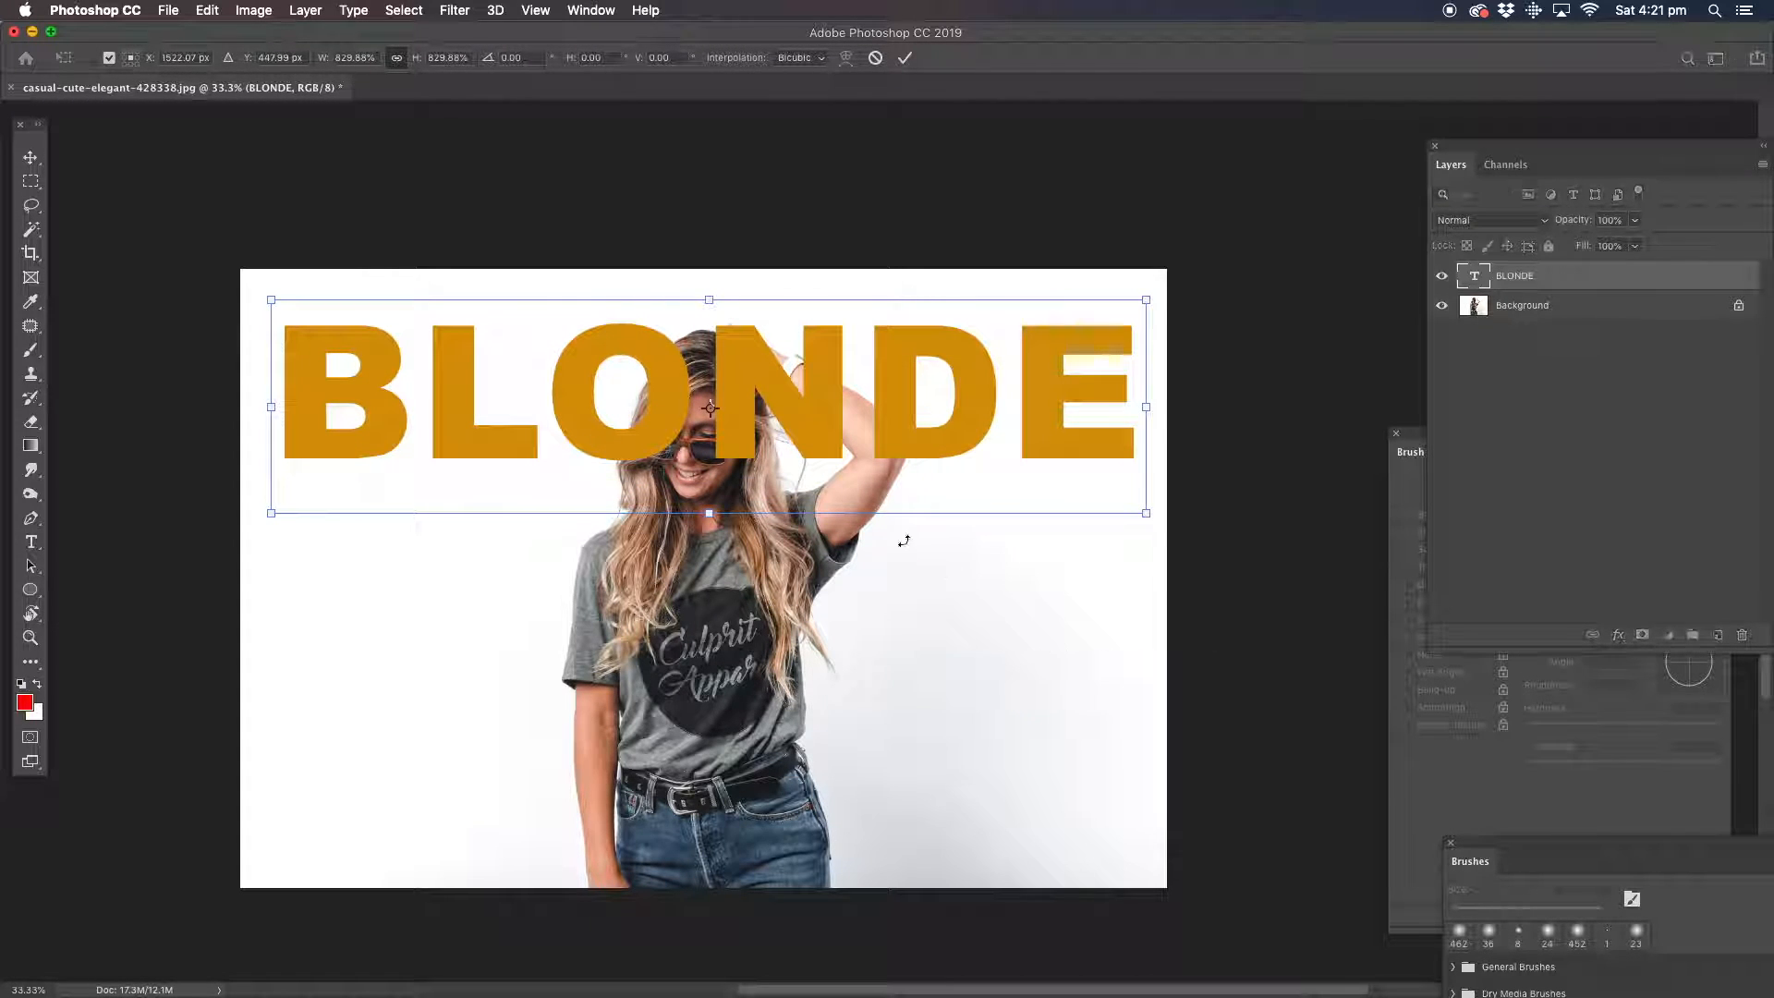
drag(753, 386, 782, 406)
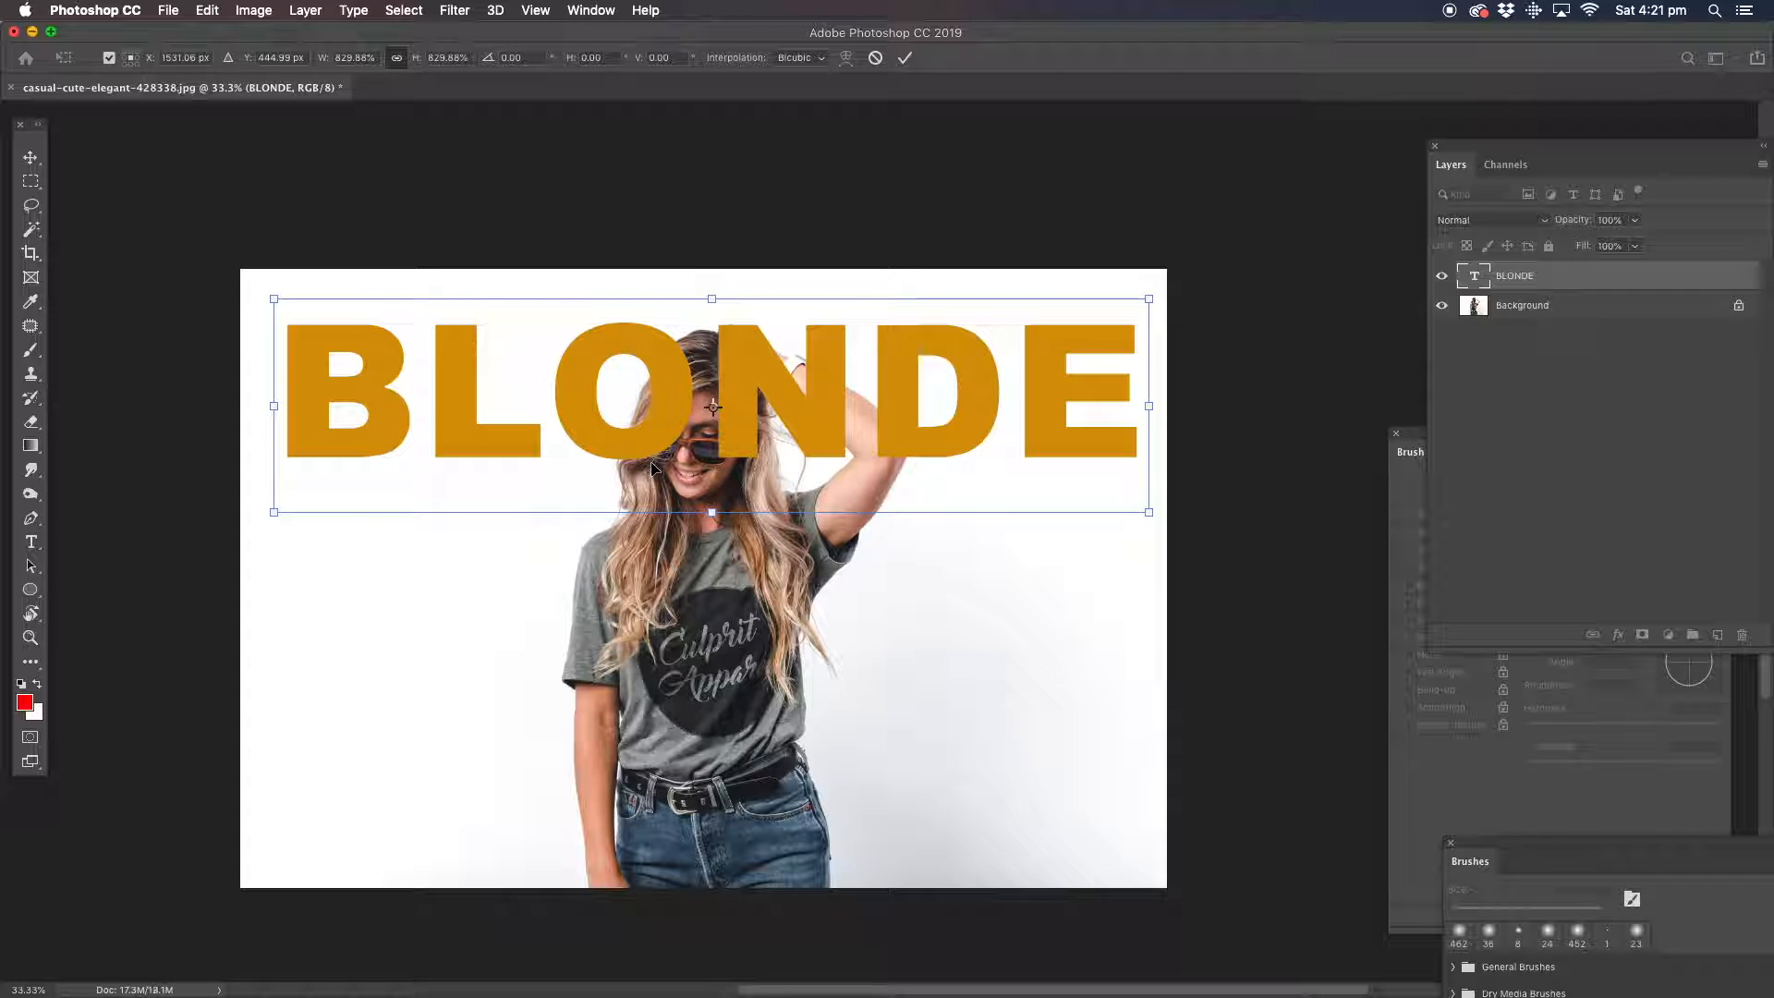
drag(274, 414, 255, 414)
drag(736, 385, 760, 511)
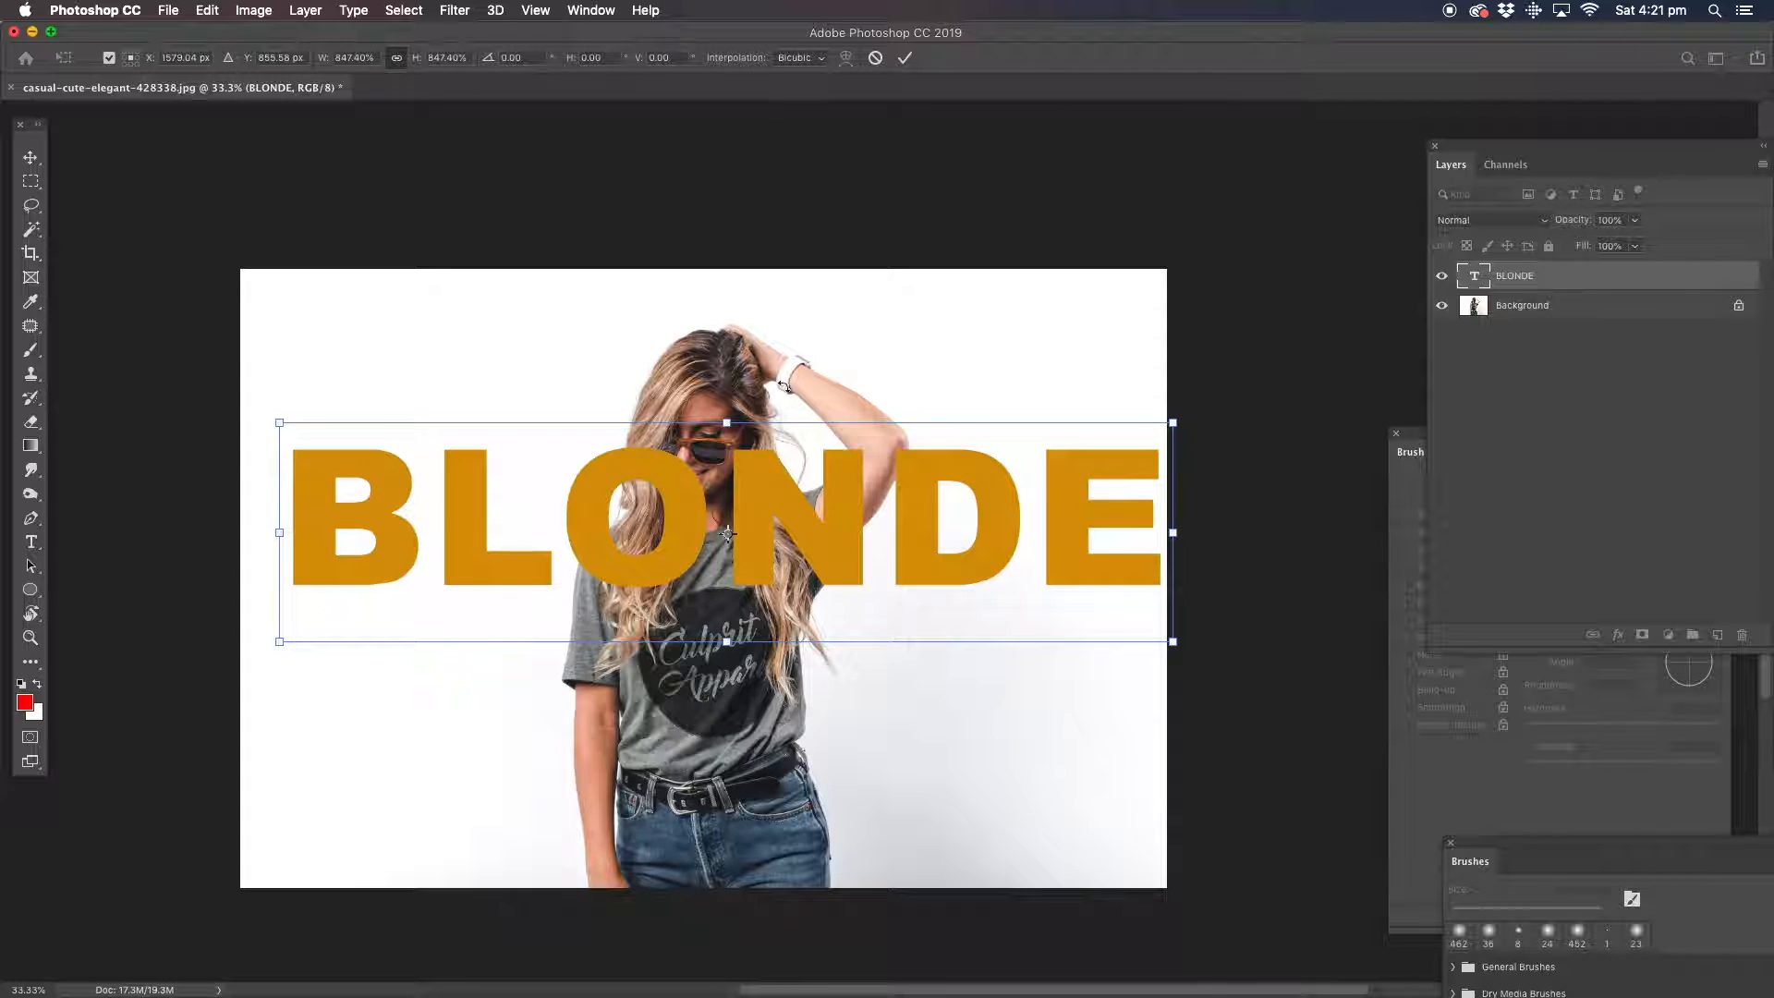
drag(758, 489, 728, 335)
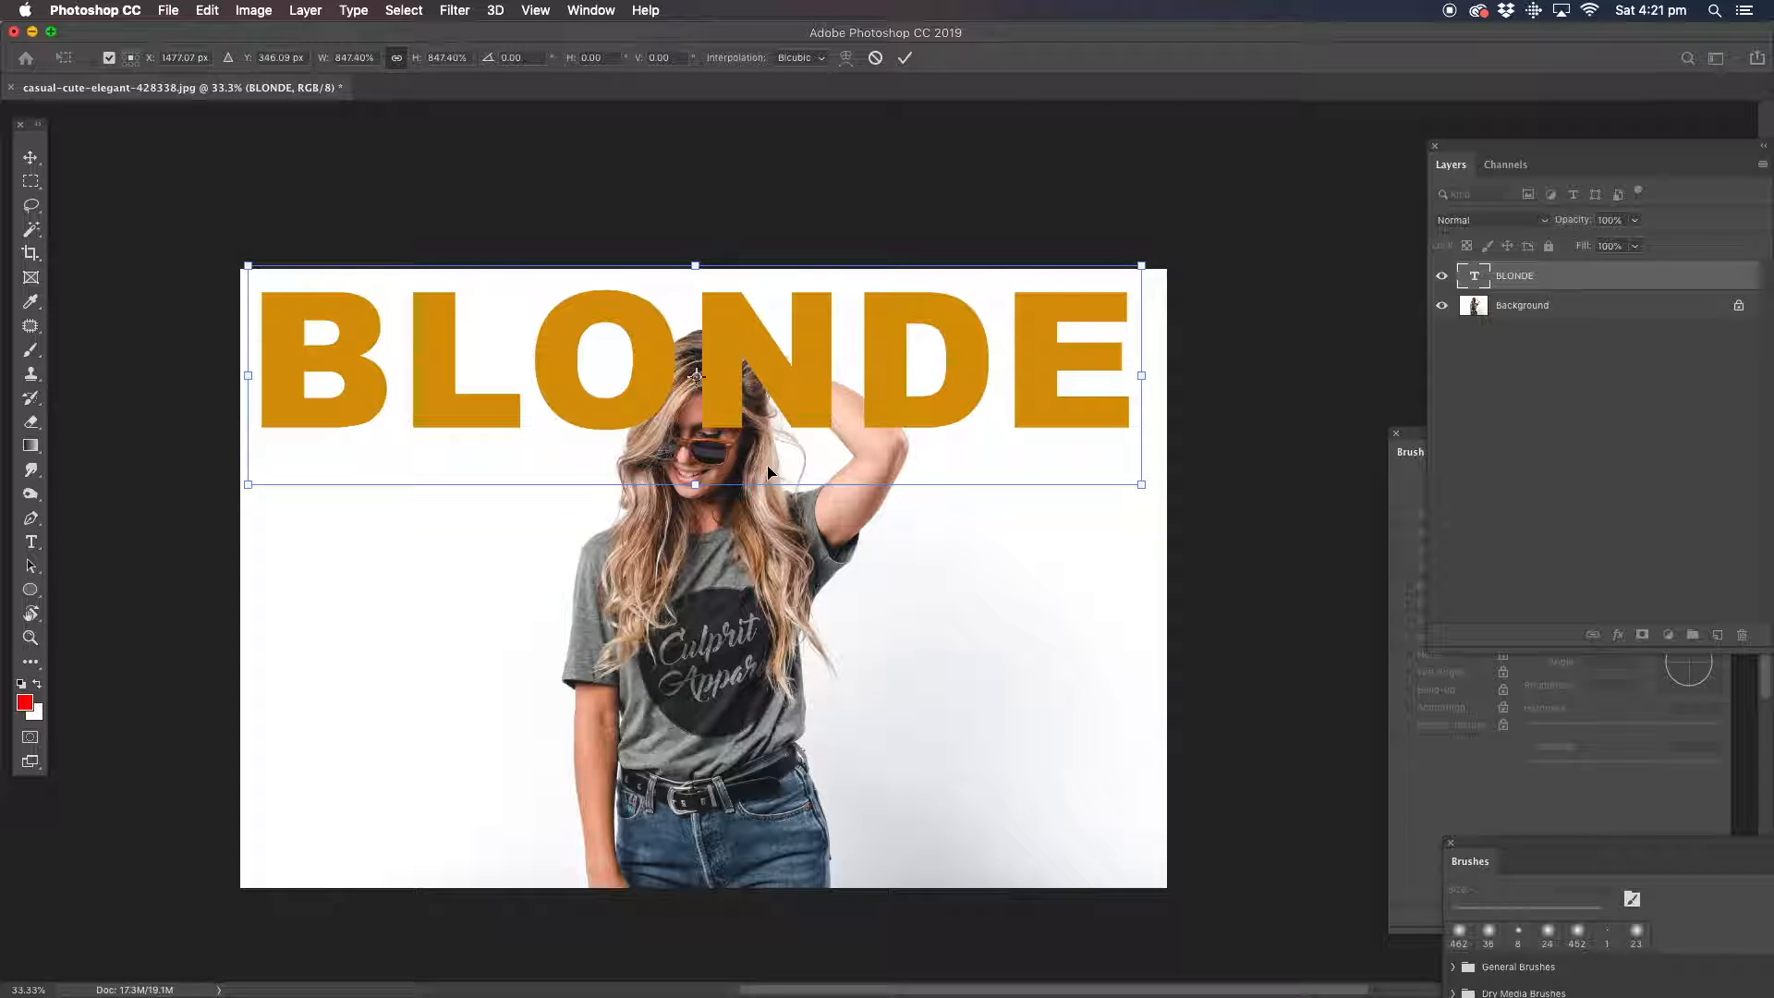
drag(1142, 375, 1170, 378)
drag(796, 387, 790, 375)
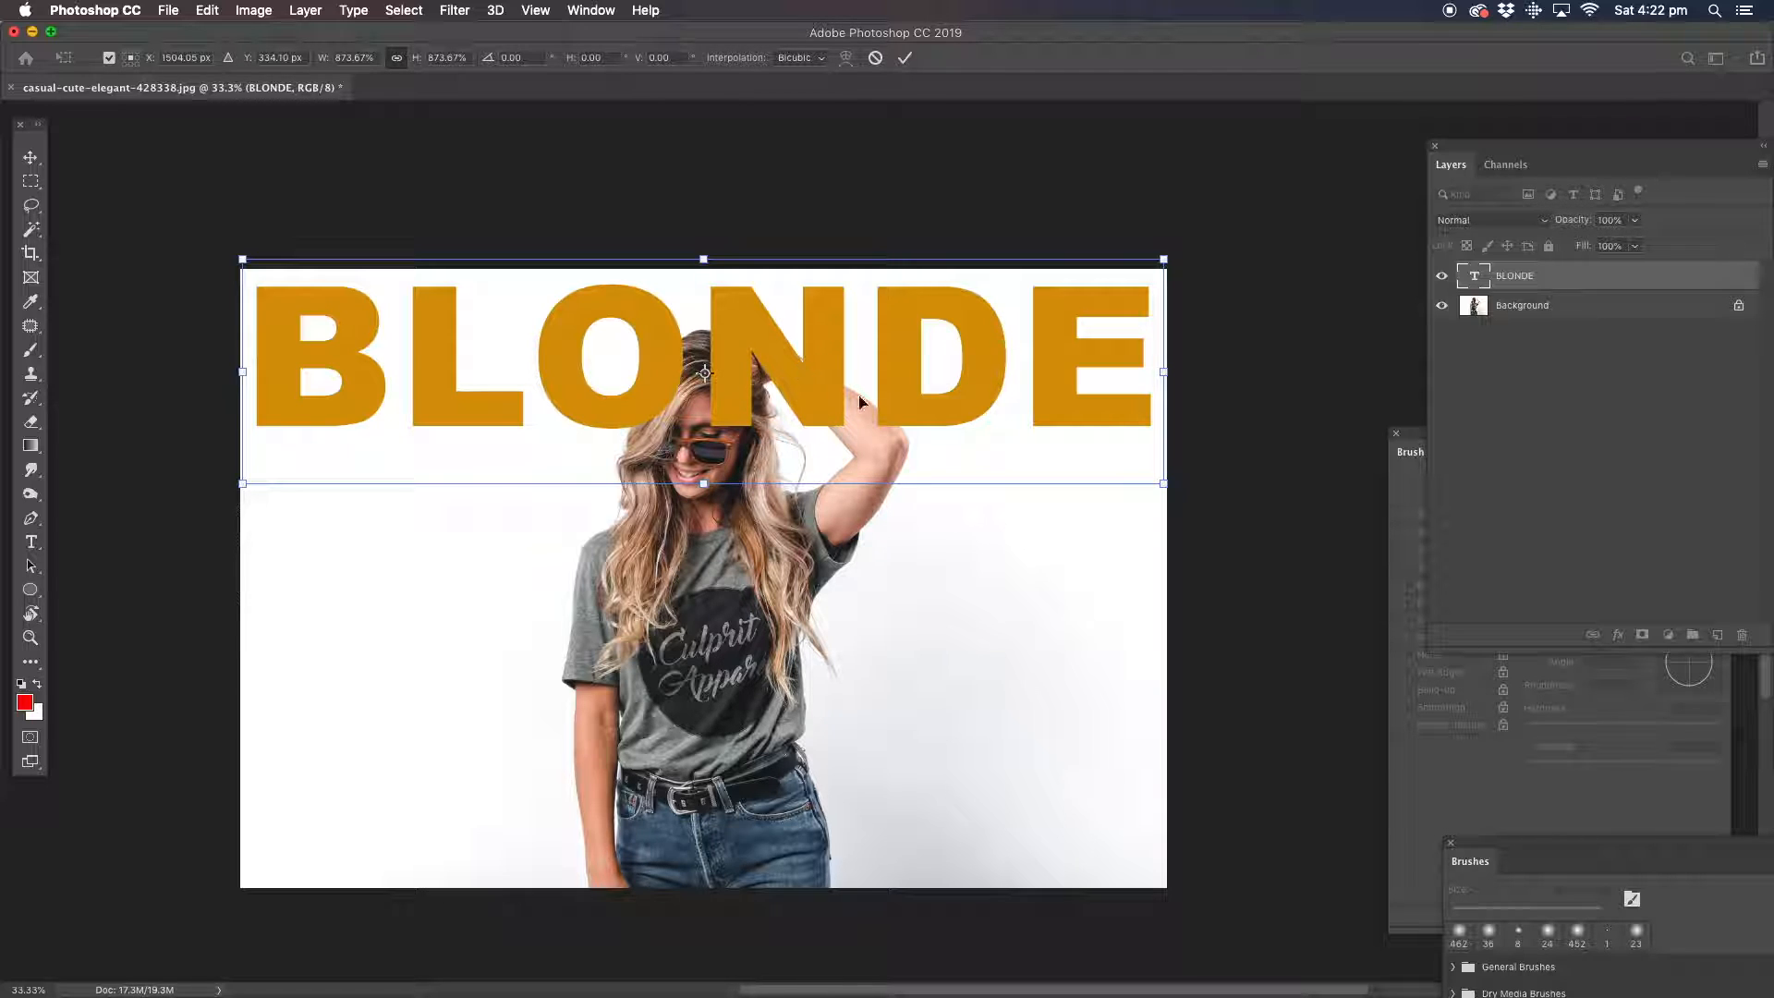
Select the woman on the Background layer with the Subject selection command.
click(31, 205)
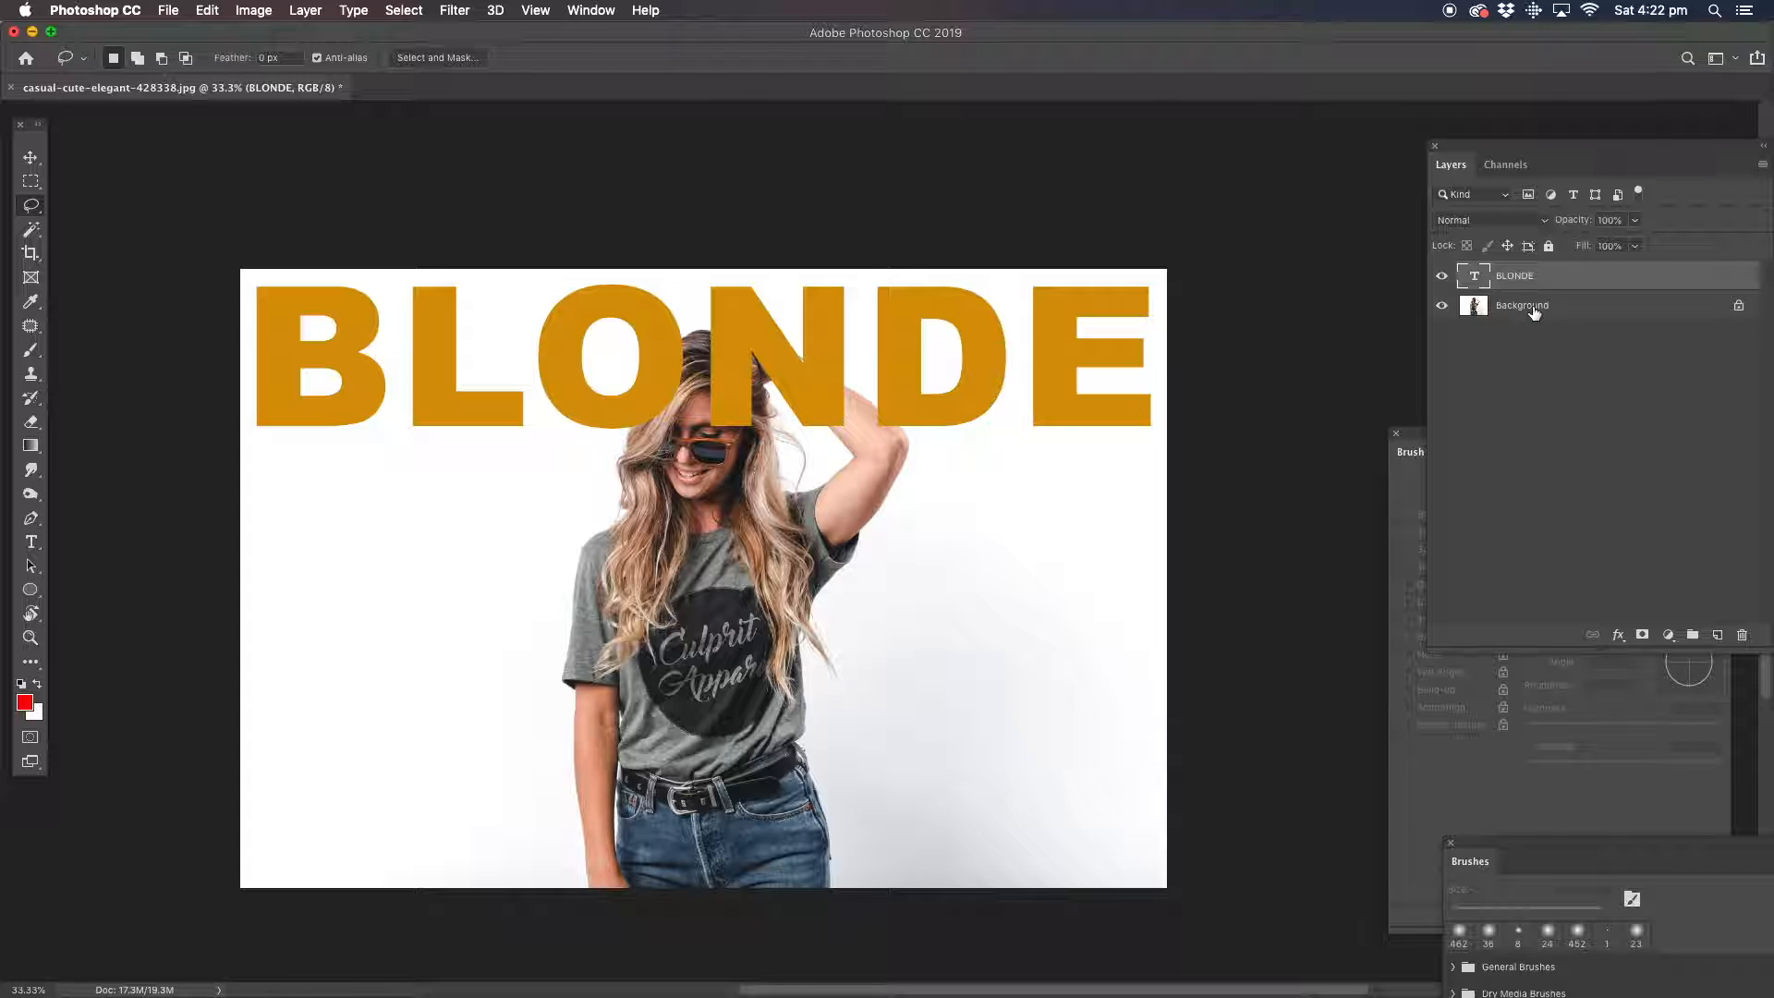
key(super+1)
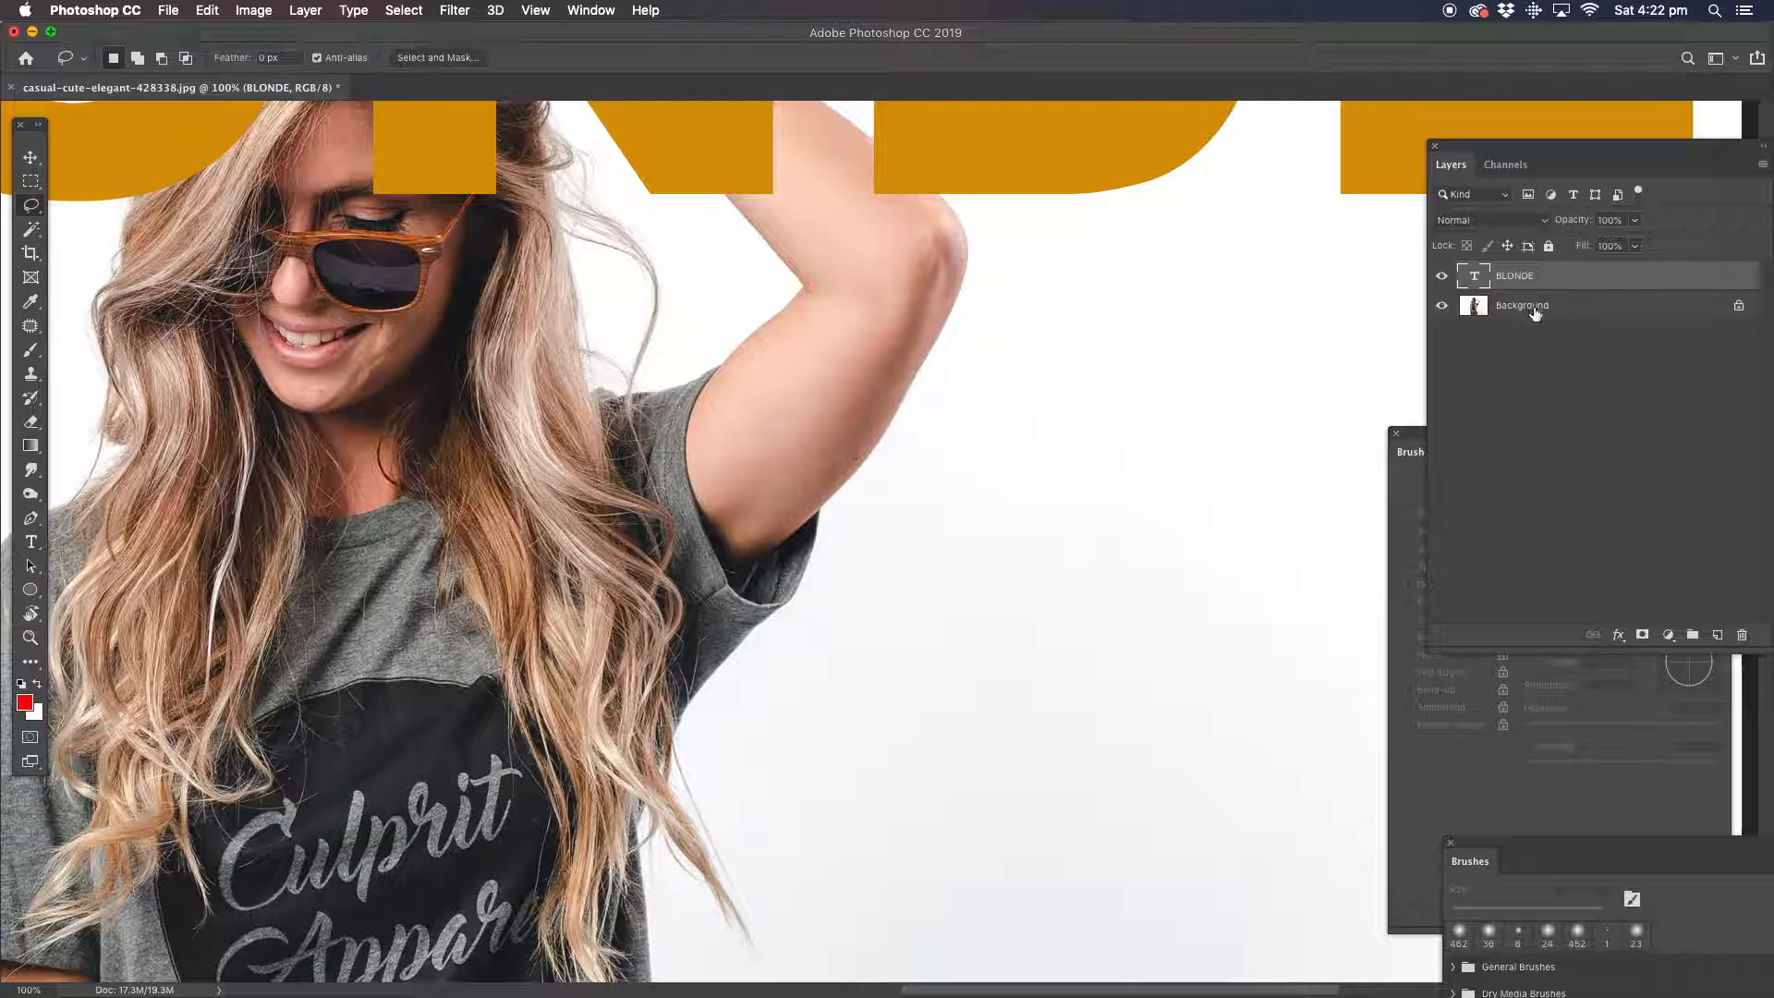
click(1503, 310)
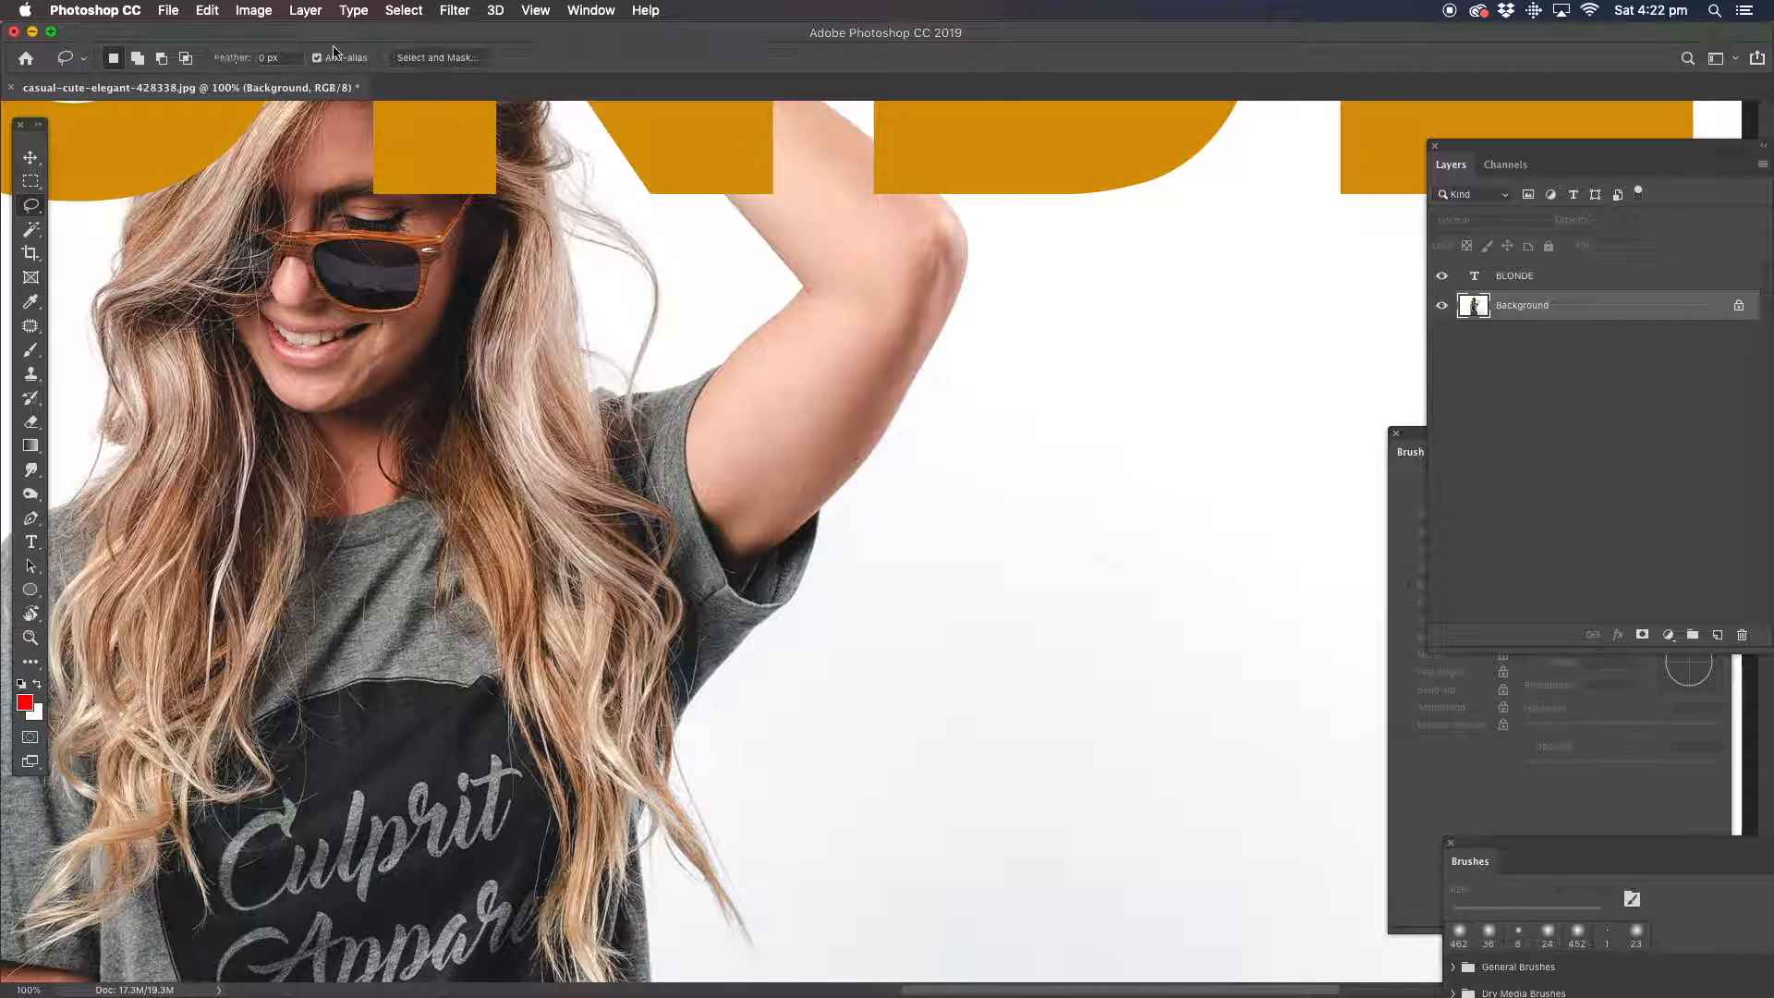
click(404, 11)
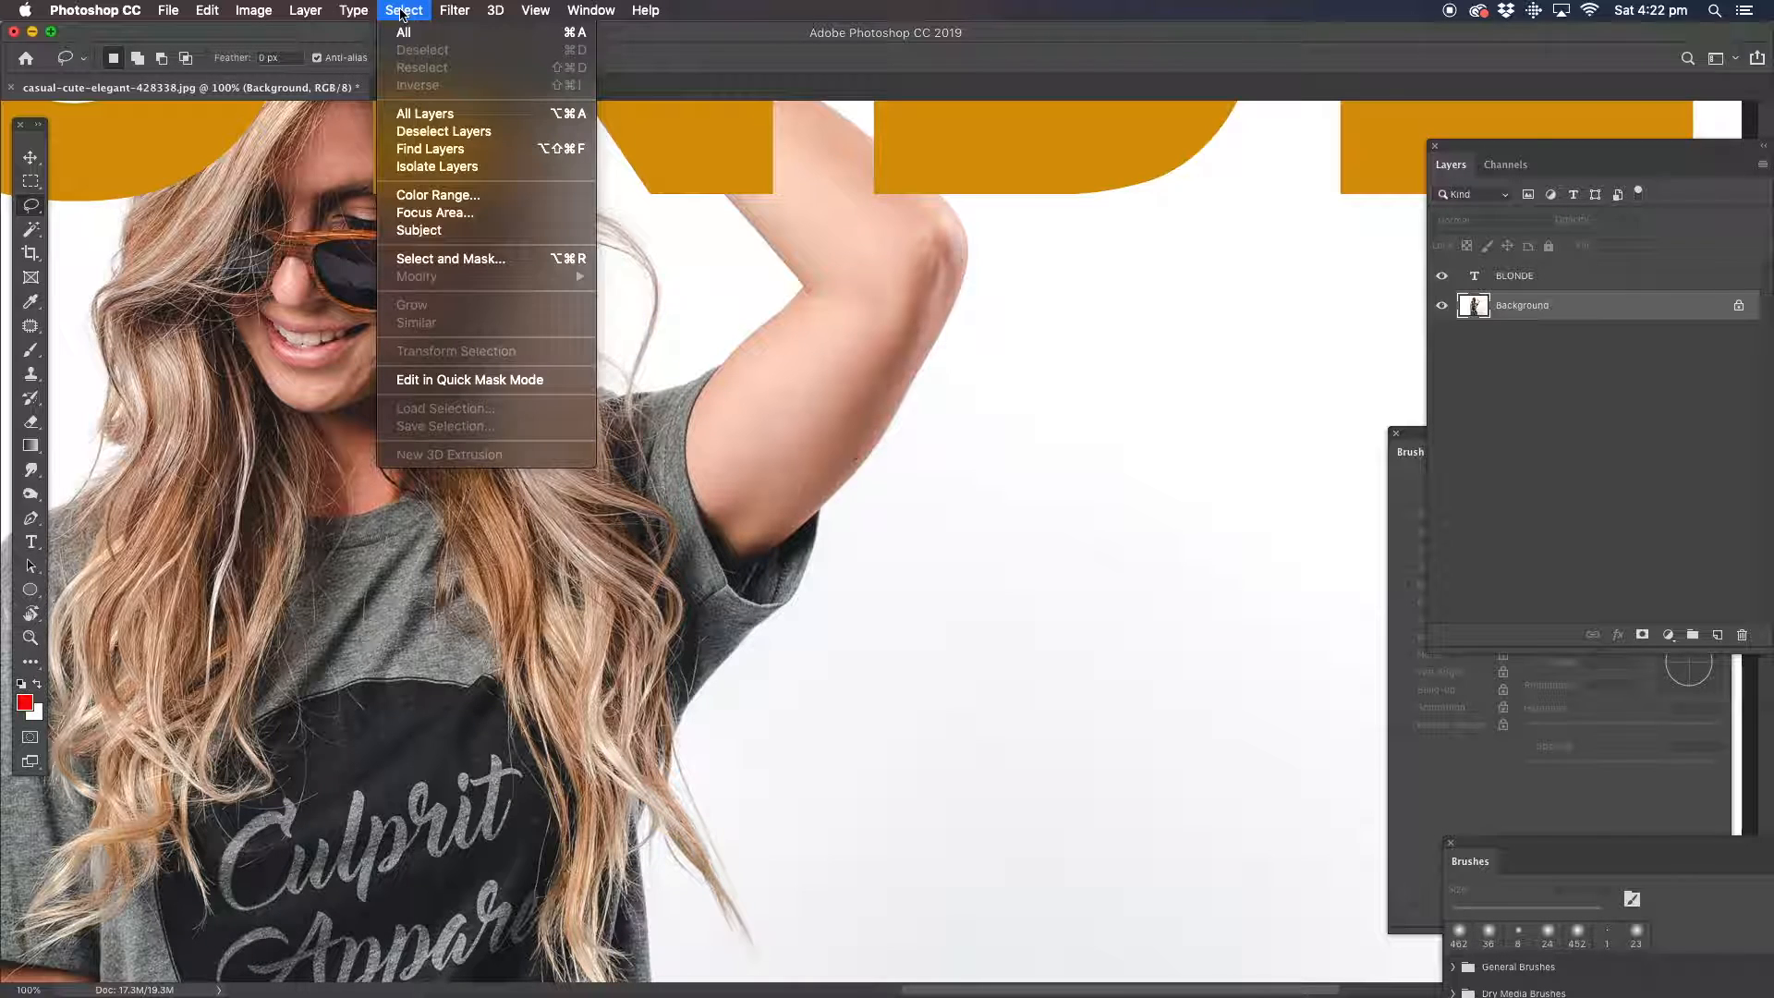
click(473, 229)
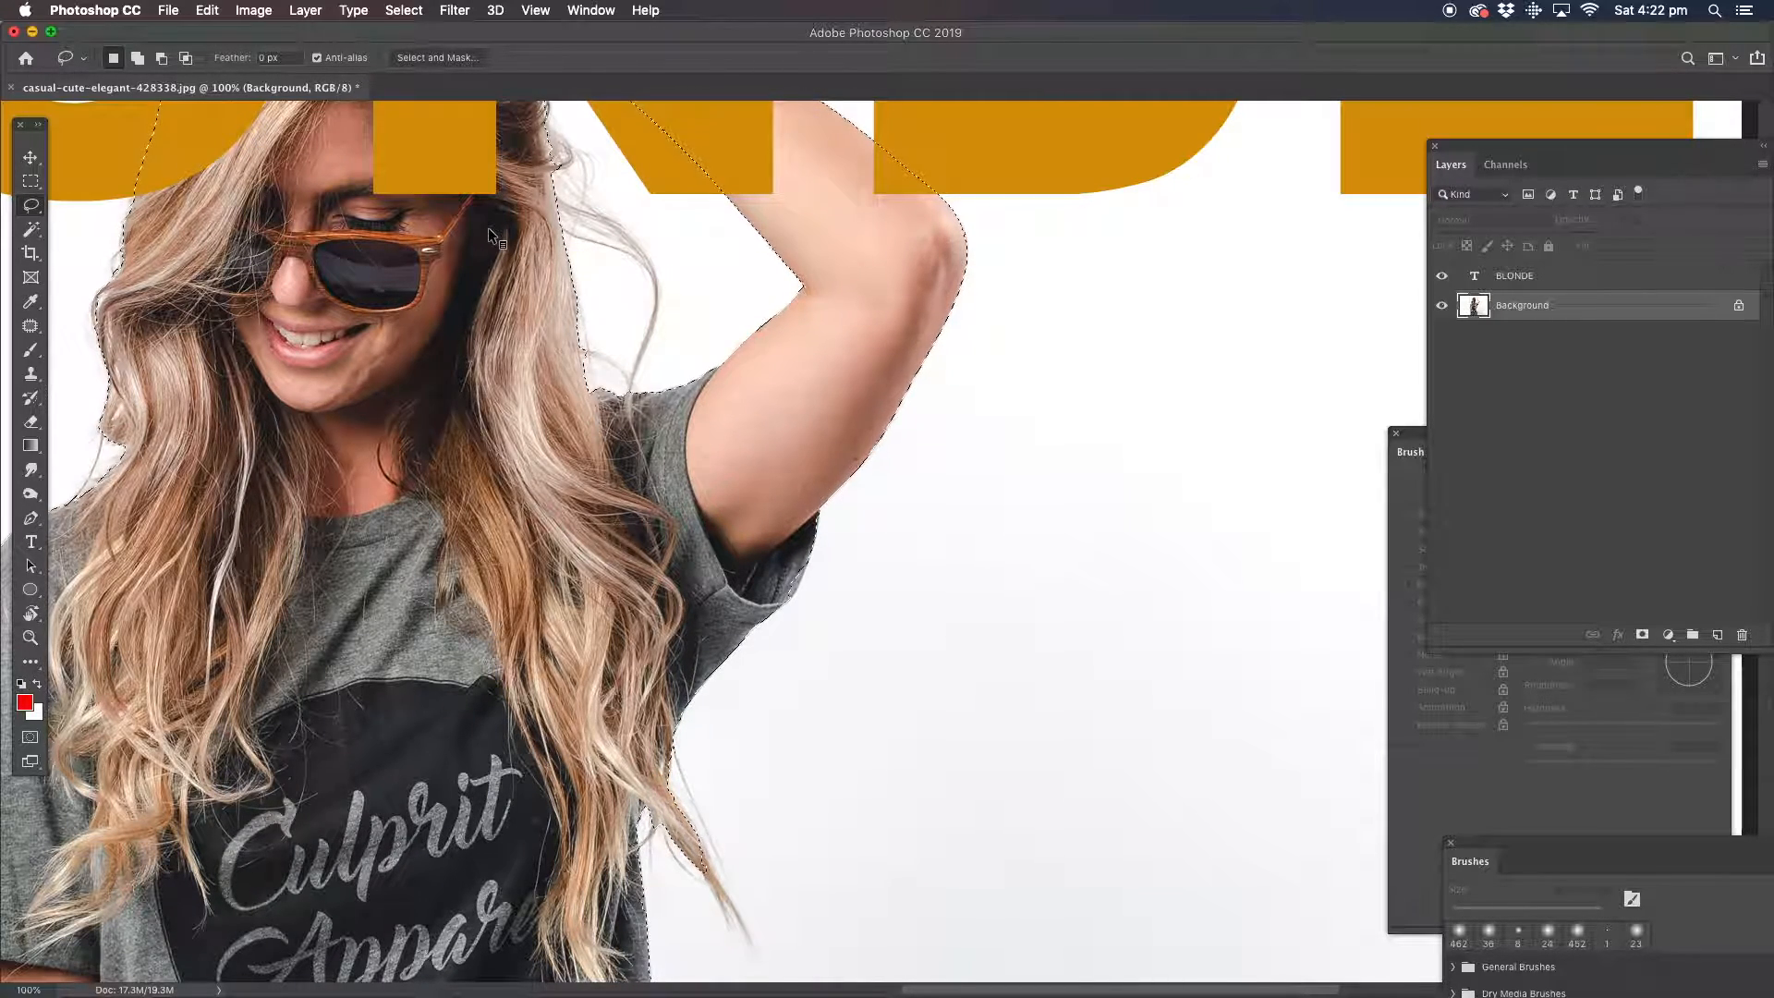
Add the missed white wristwatch to the selection with the Lasso tool.
drag(429, 305, 650, 665)
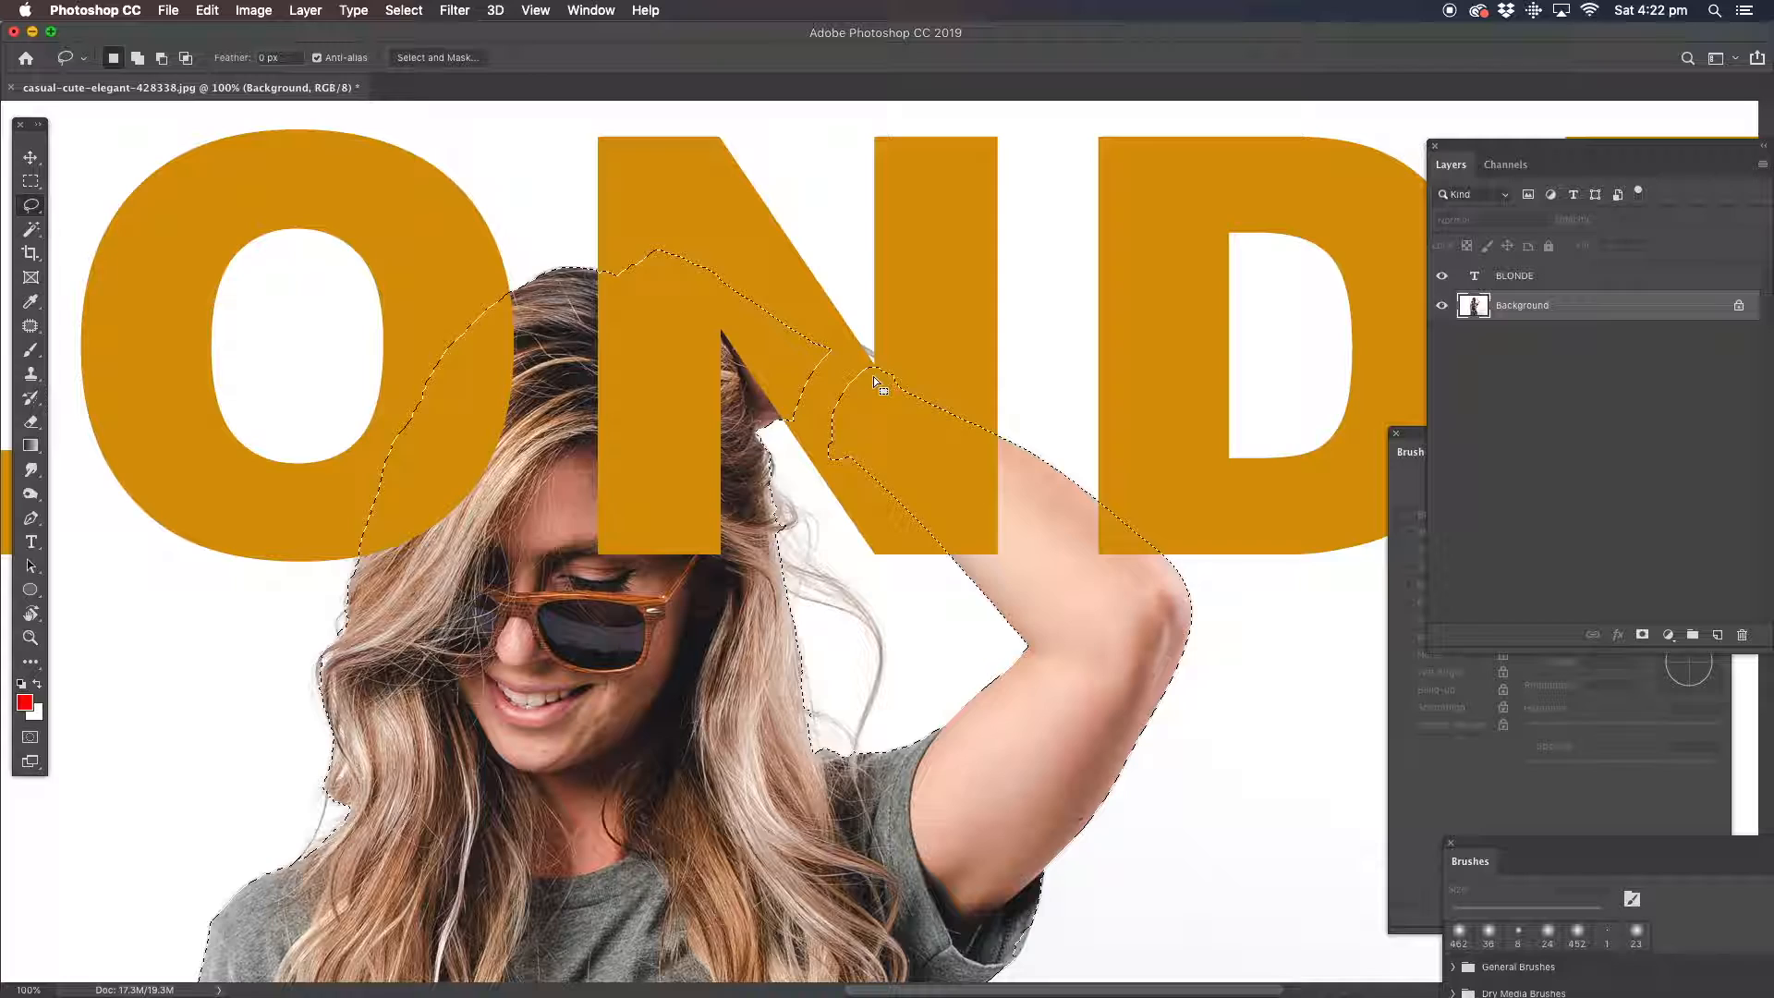
key(shift)
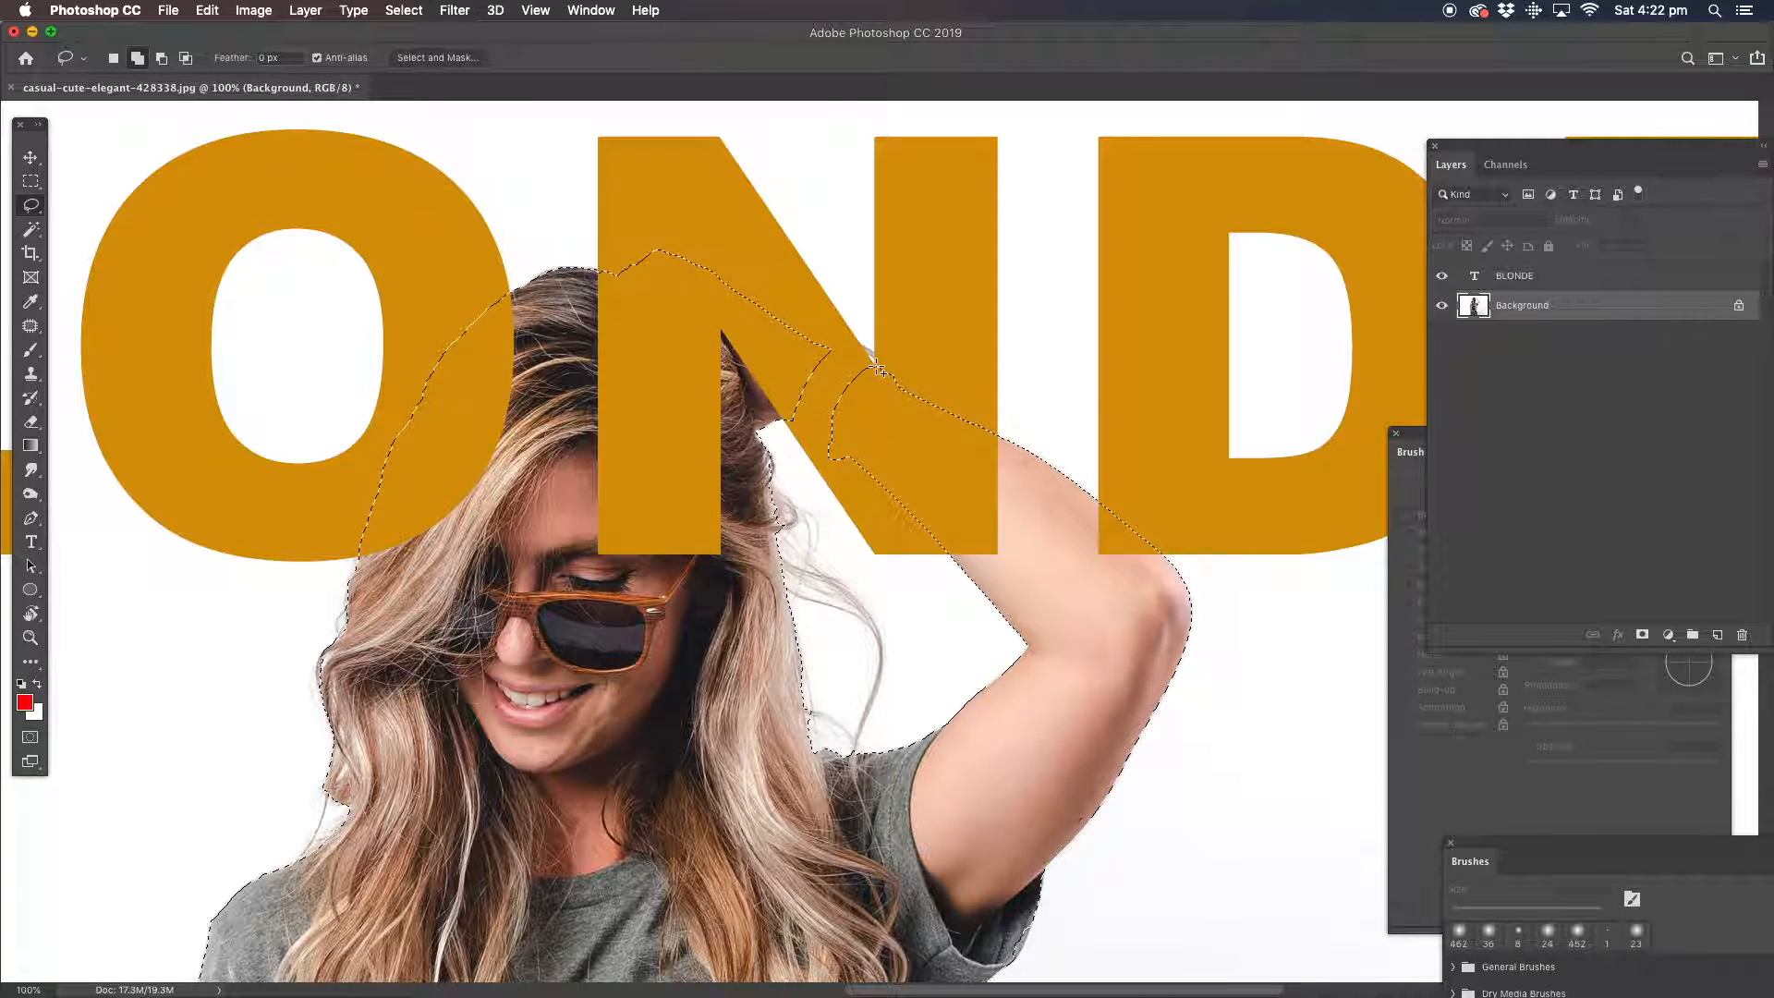
mouse_move(880, 370)
mouse_down()
mouse_move(826, 349)
mouse_move(753, 405)
mouse_move(818, 418)
mouse_move(792, 425)
mouse_move(832, 462)
mouse_move(851, 438)
mouse_move(822, 450)
mouse_move(782, 416)
mouse_move(784, 383)
mouse_move(830, 354)
mouse_move(864, 360)
mouse_move(859, 451)
mouse_up()
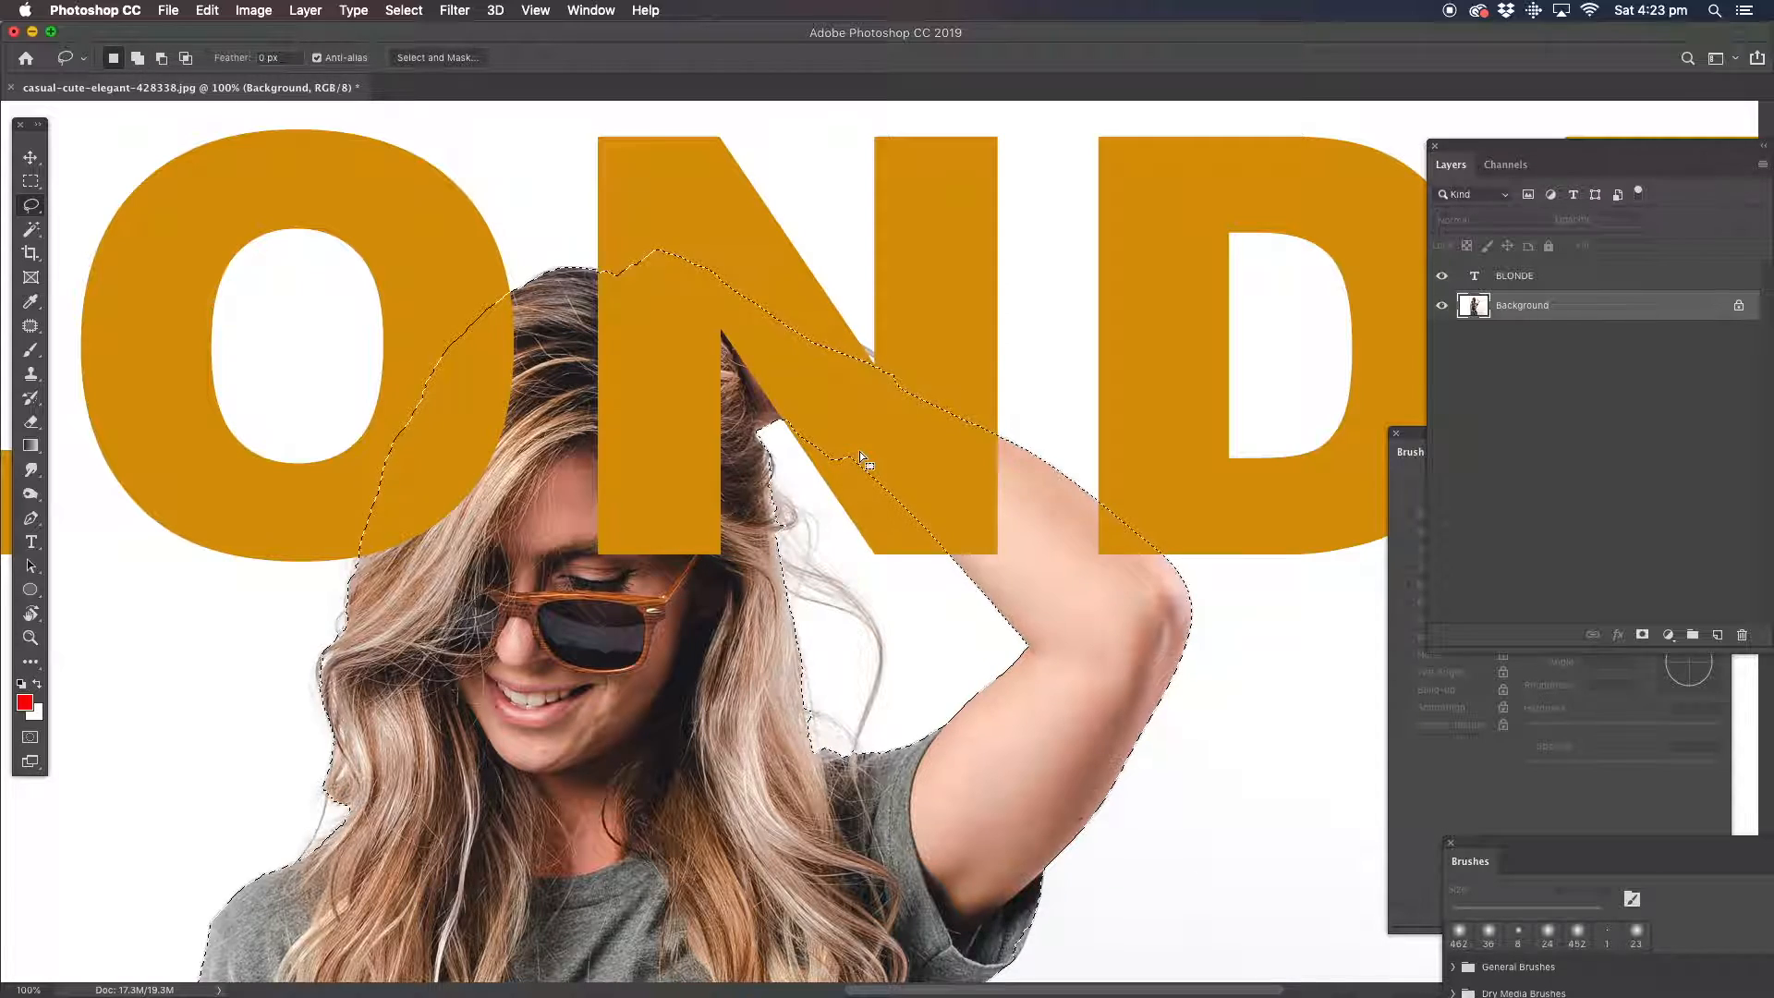
Add a layer mask to the BLONDE text from the selection and invert it to put the text behind the woman.
click(1530, 277)
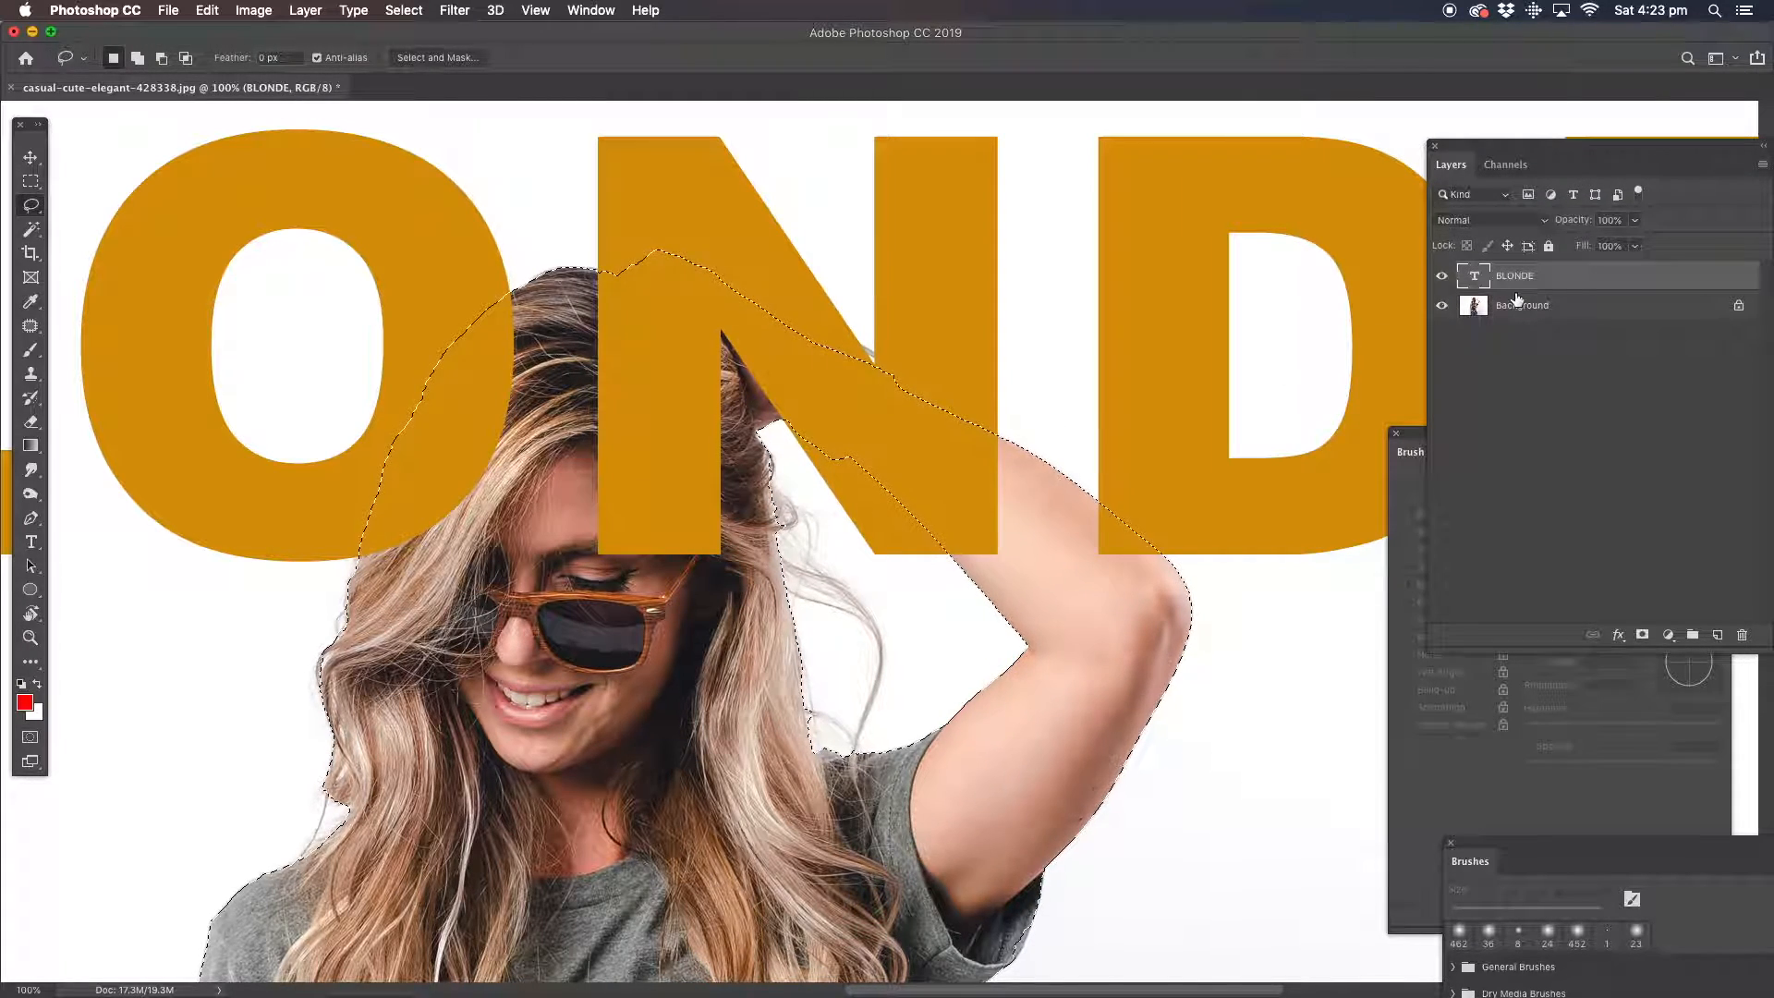
click(1642, 637)
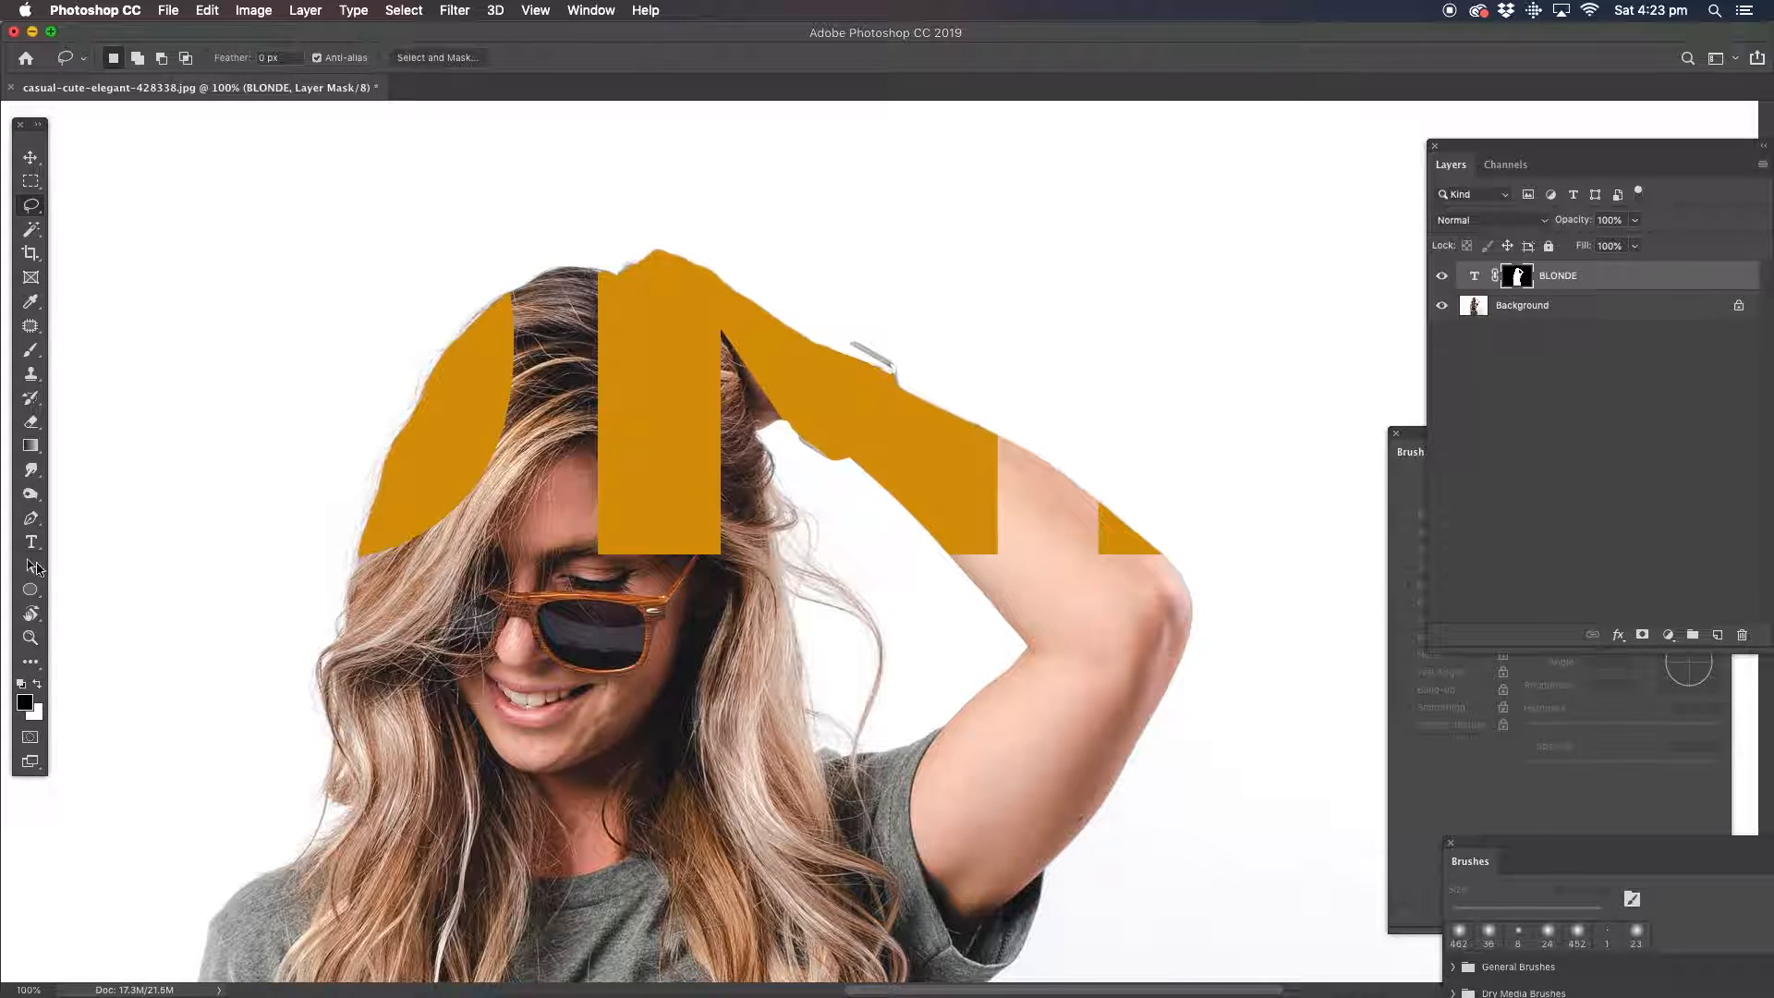
click(253, 11)
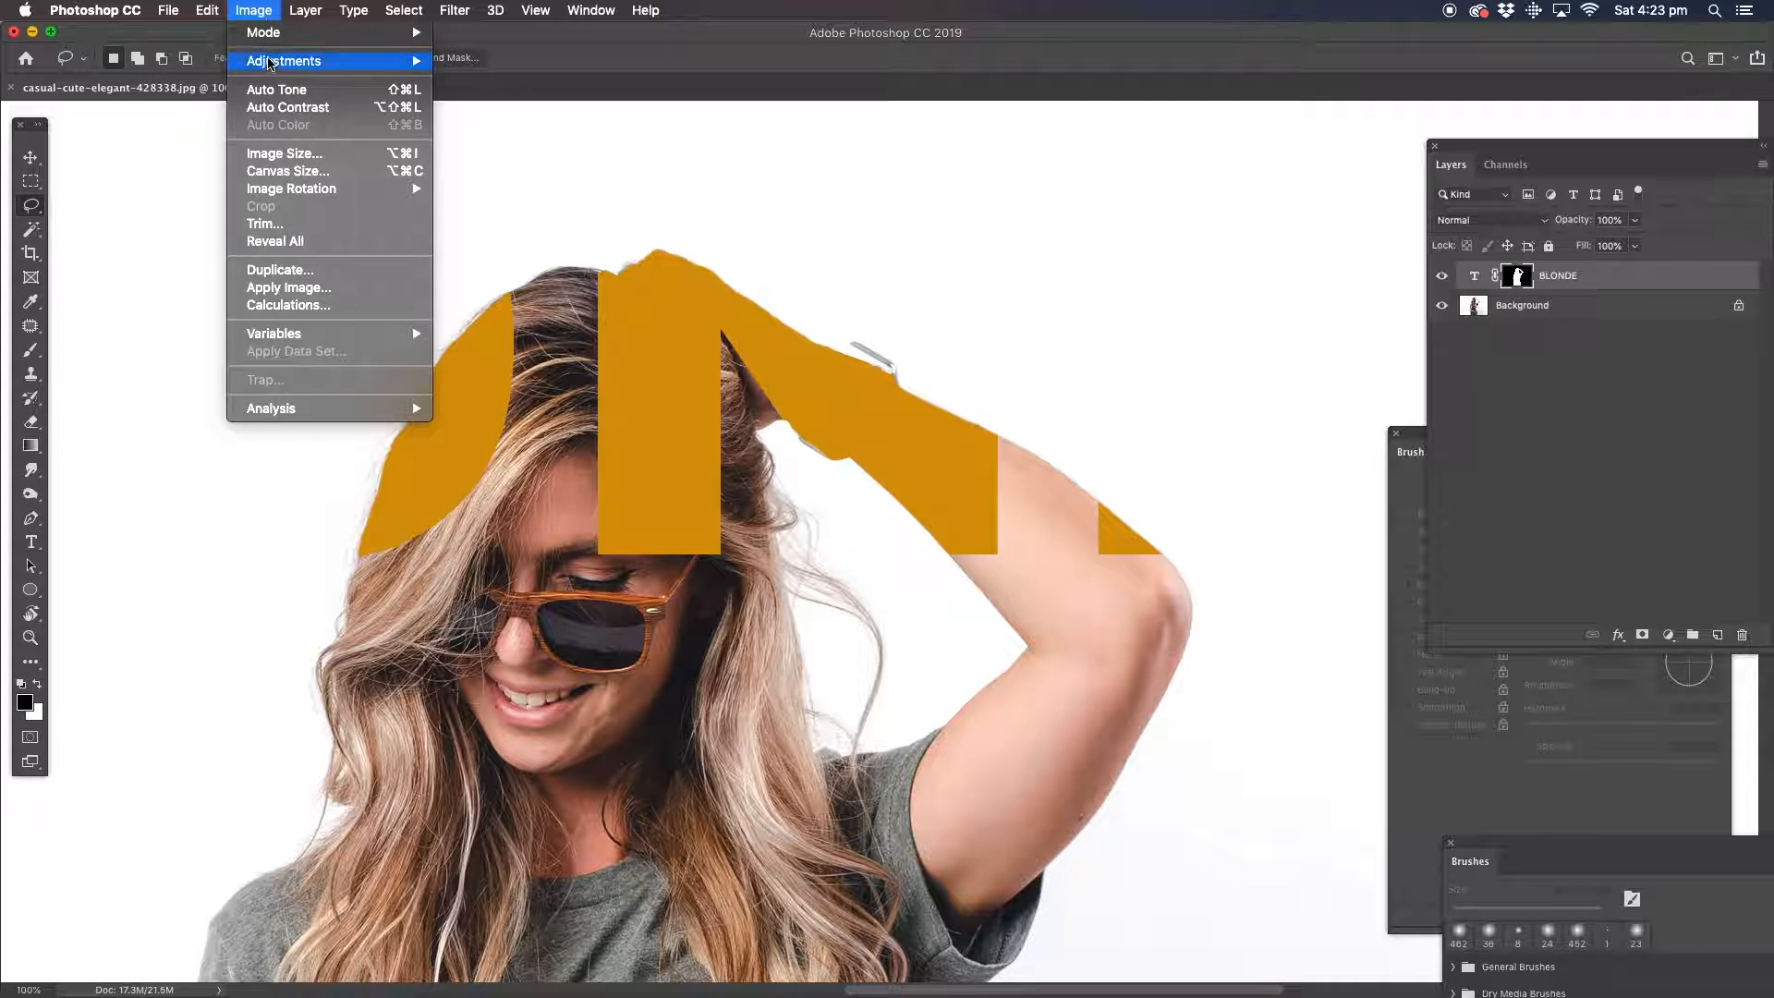
mouse_move(277, 61)
click(468, 276)
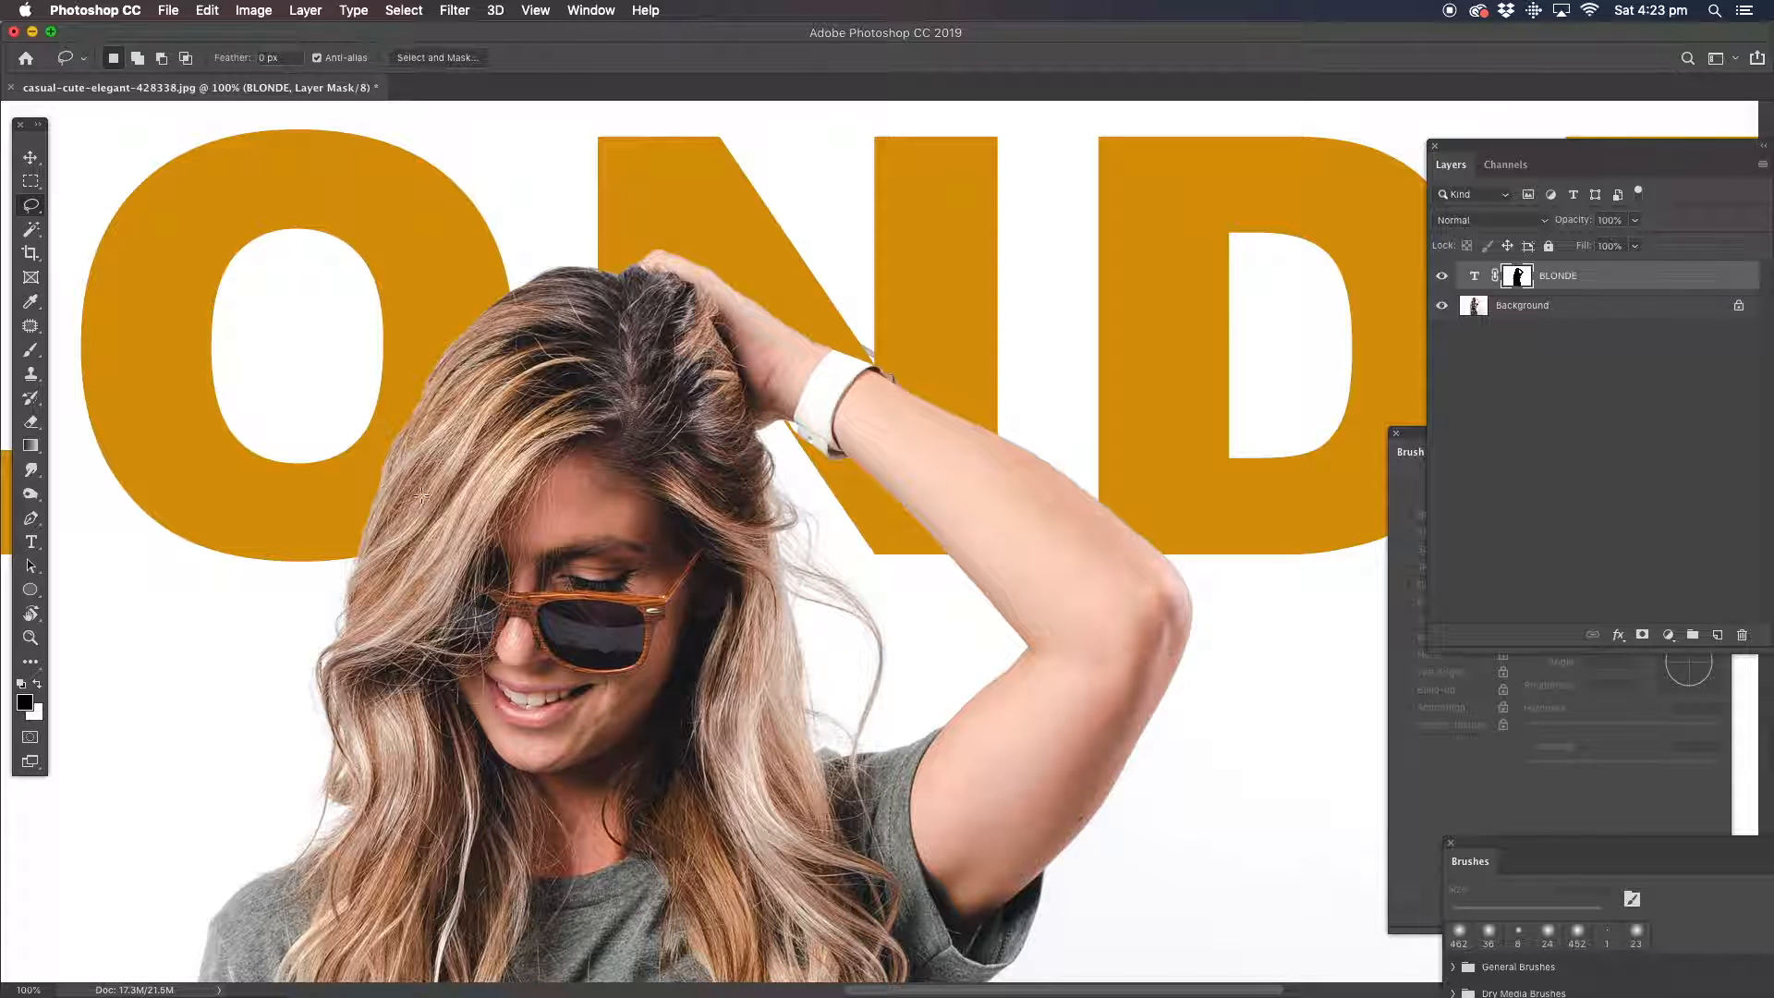
Add a text layer reading & over the woman's chest, above the BLONDE layer.
click(30, 638)
click(140, 57)
click(808, 458)
click(809, 457)
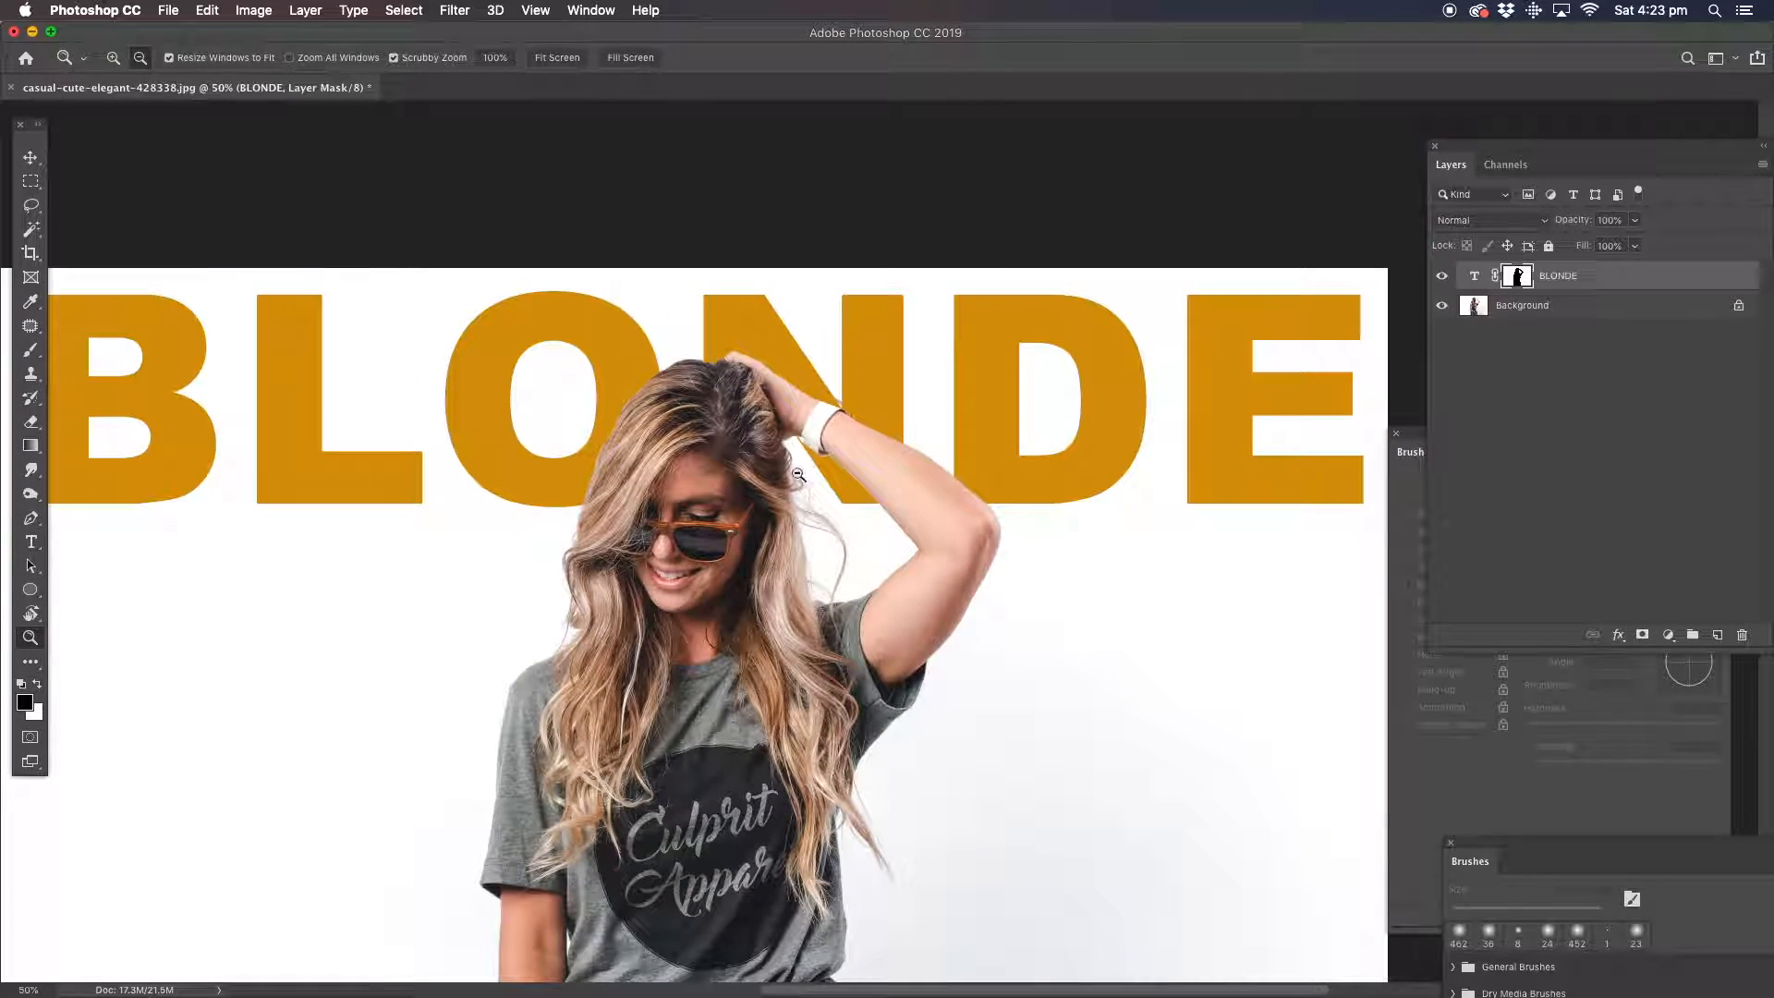
click(794, 416)
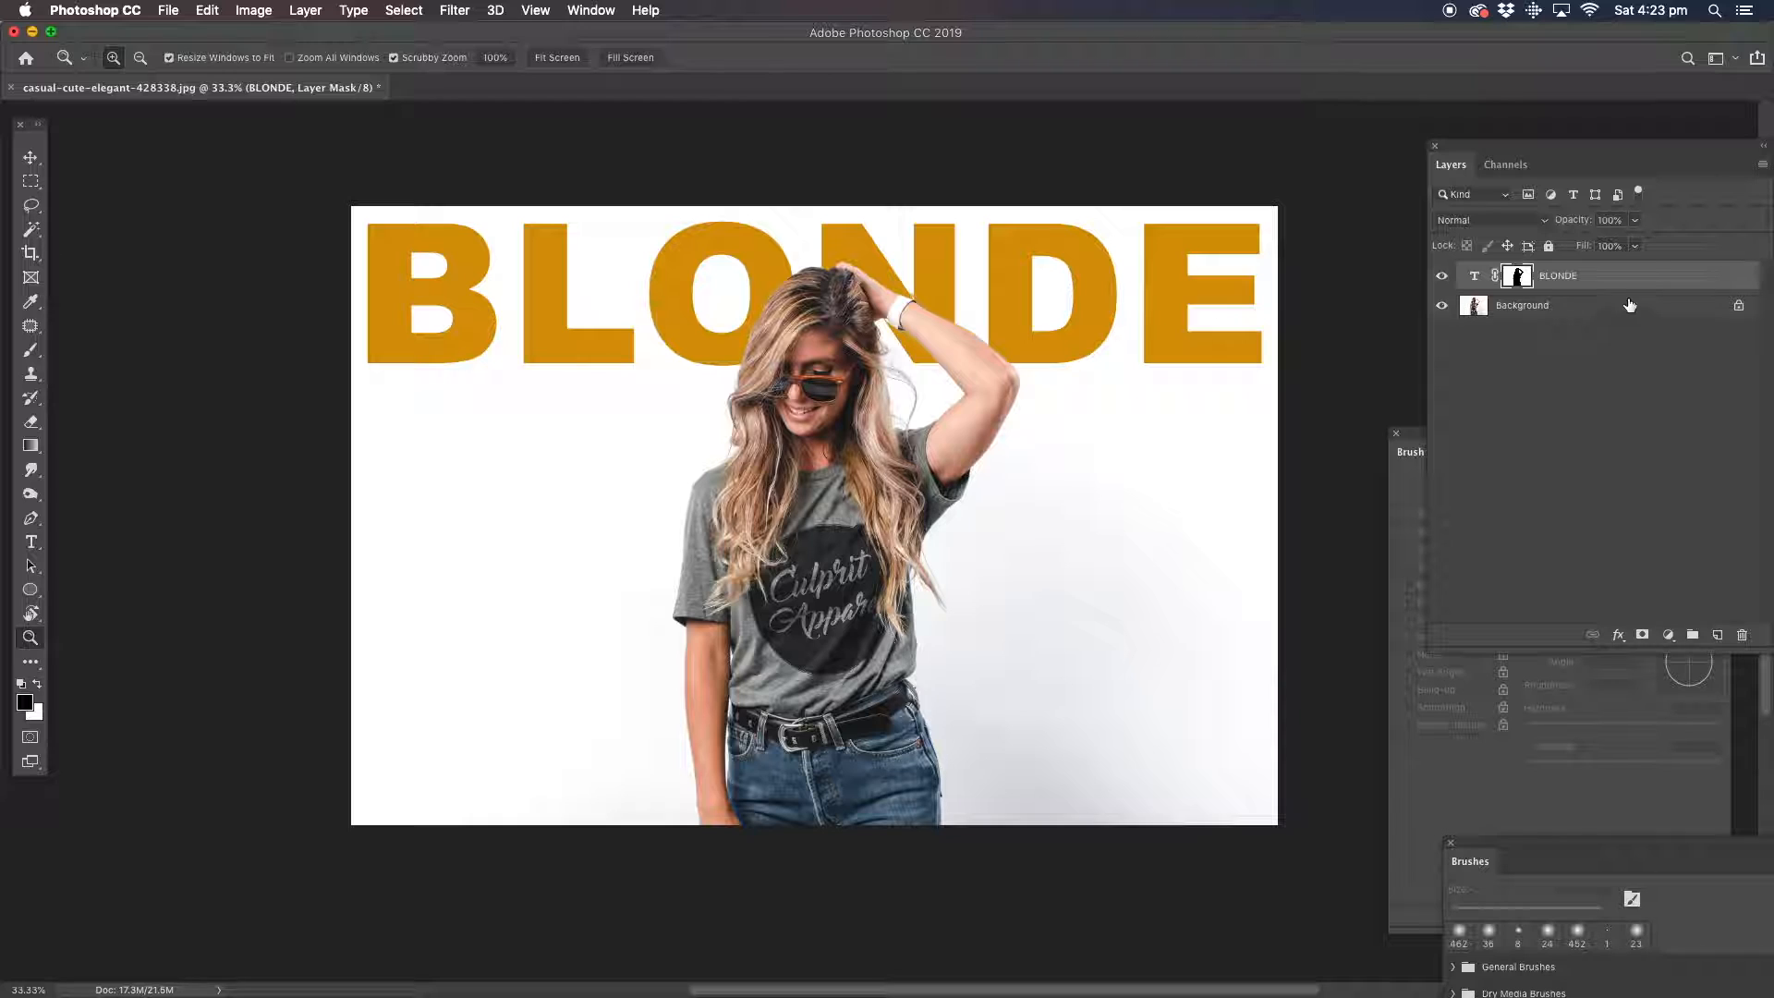
click(1595, 284)
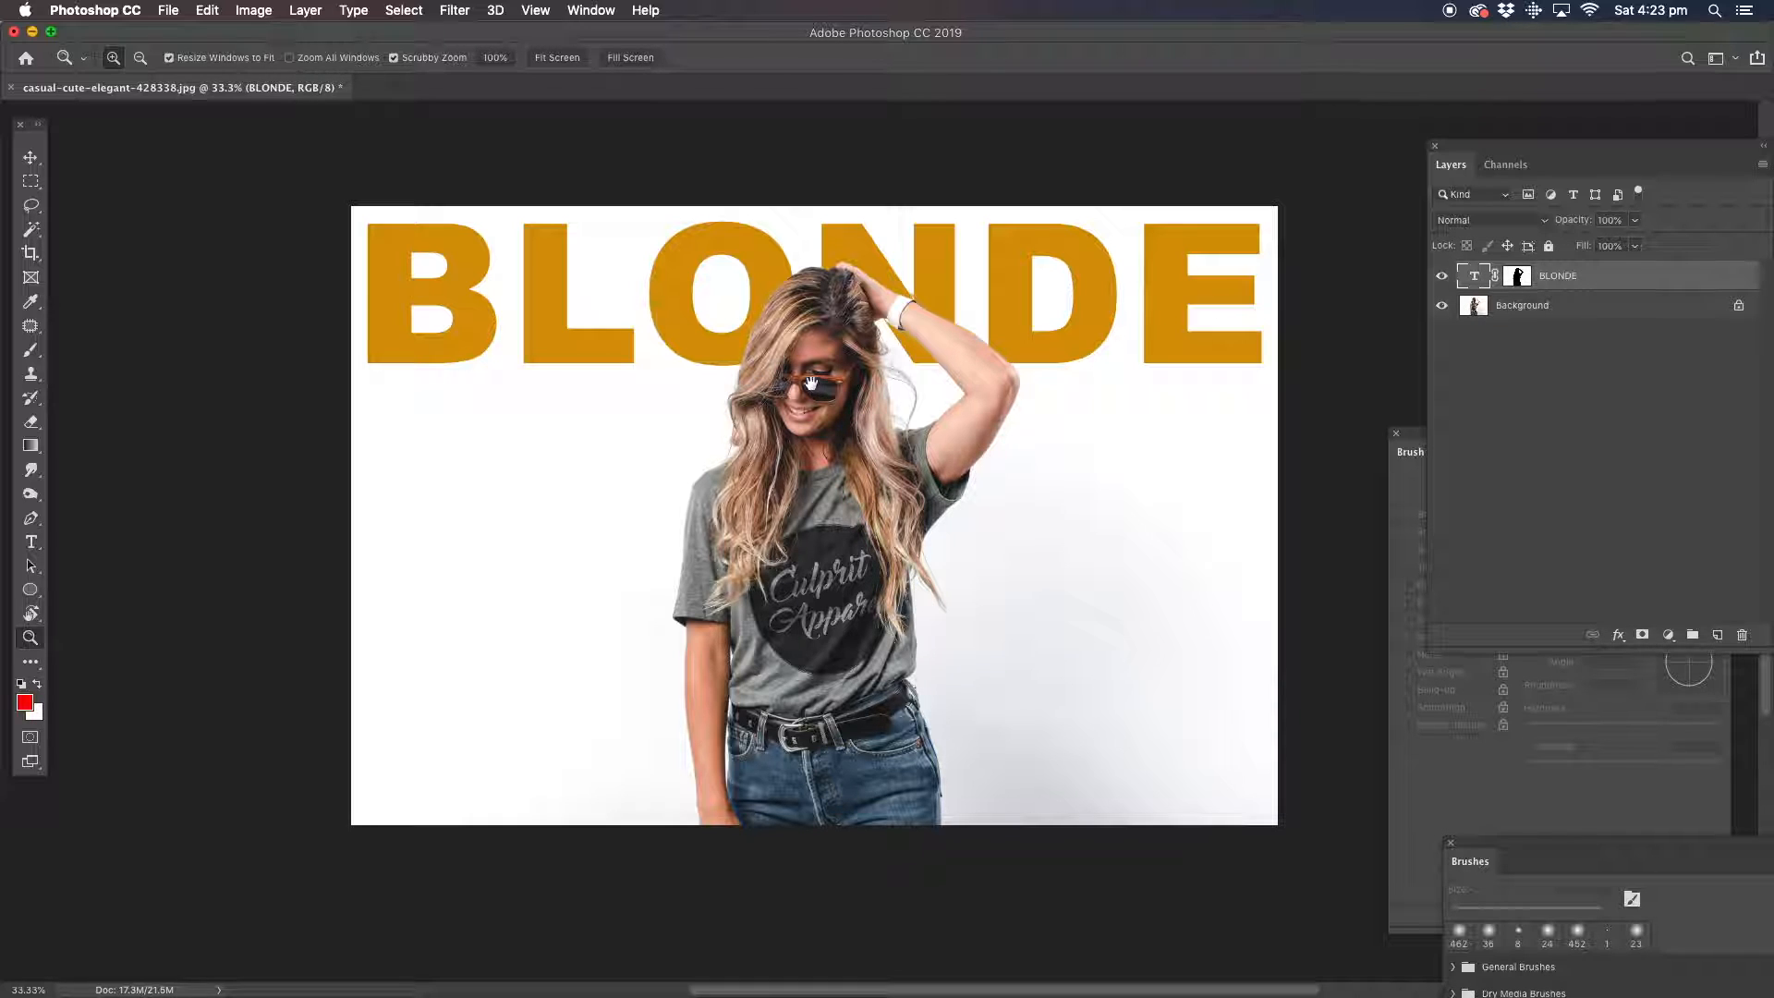
drag(810, 383, 775, 400)
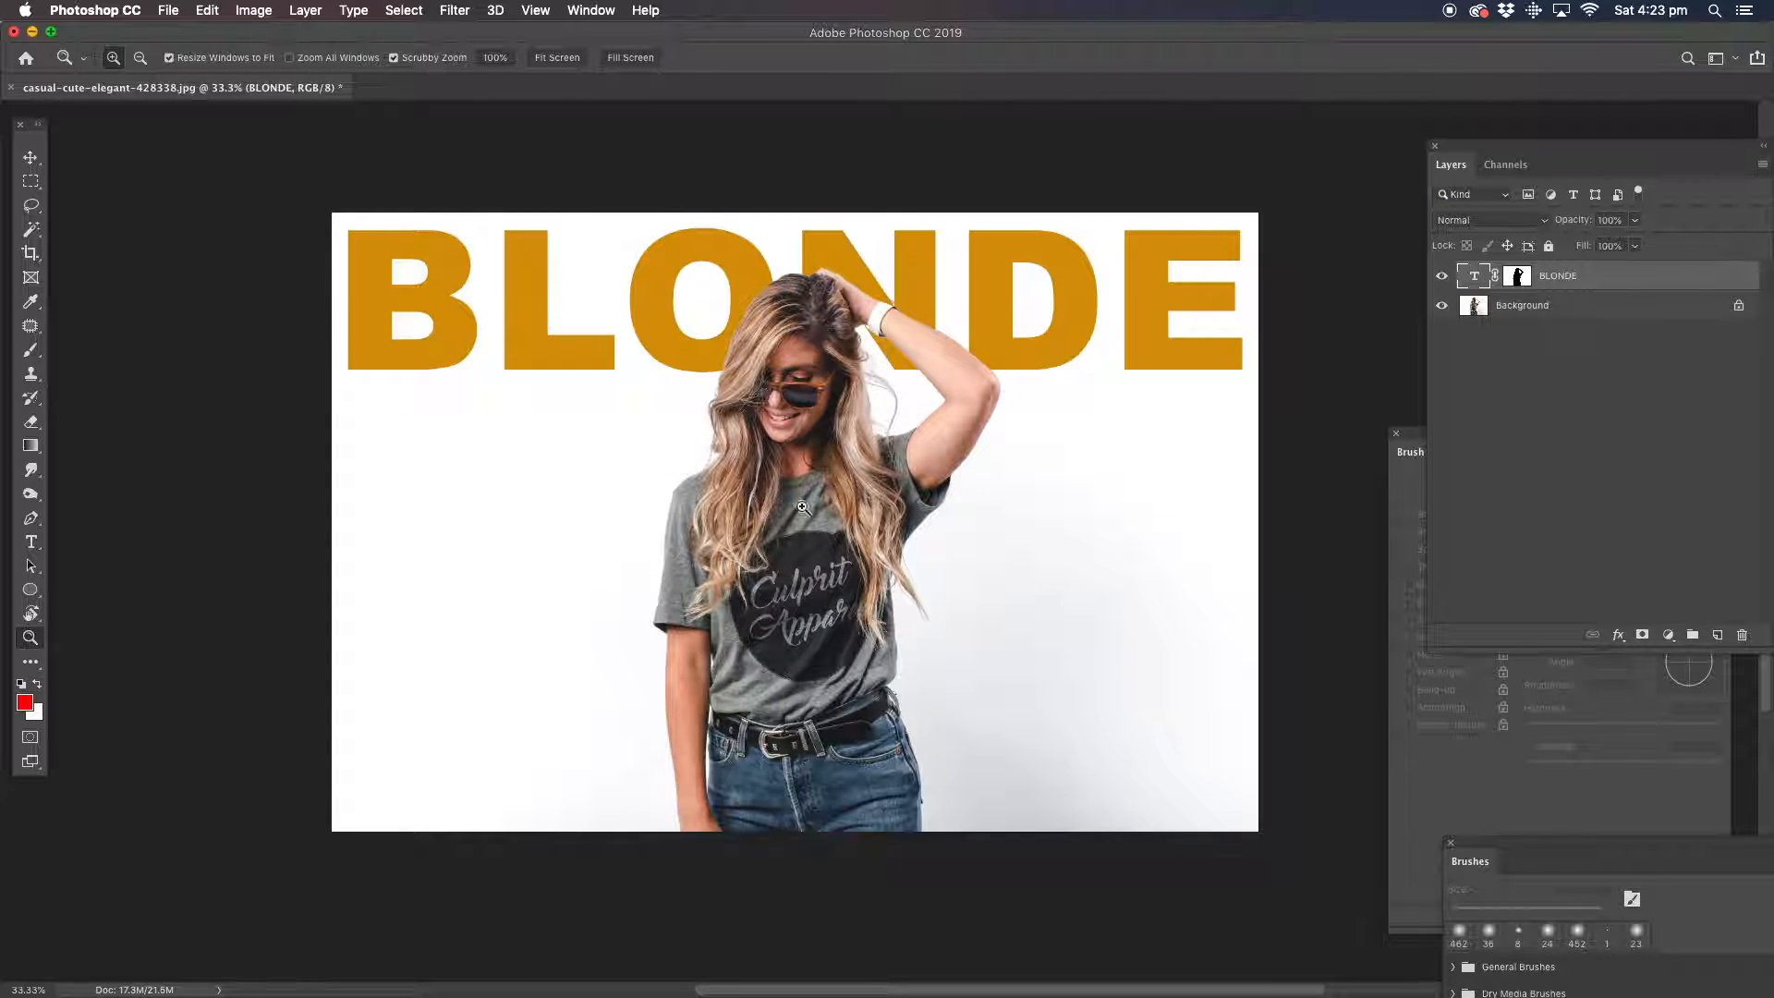
click(787, 453)
click(787, 453)
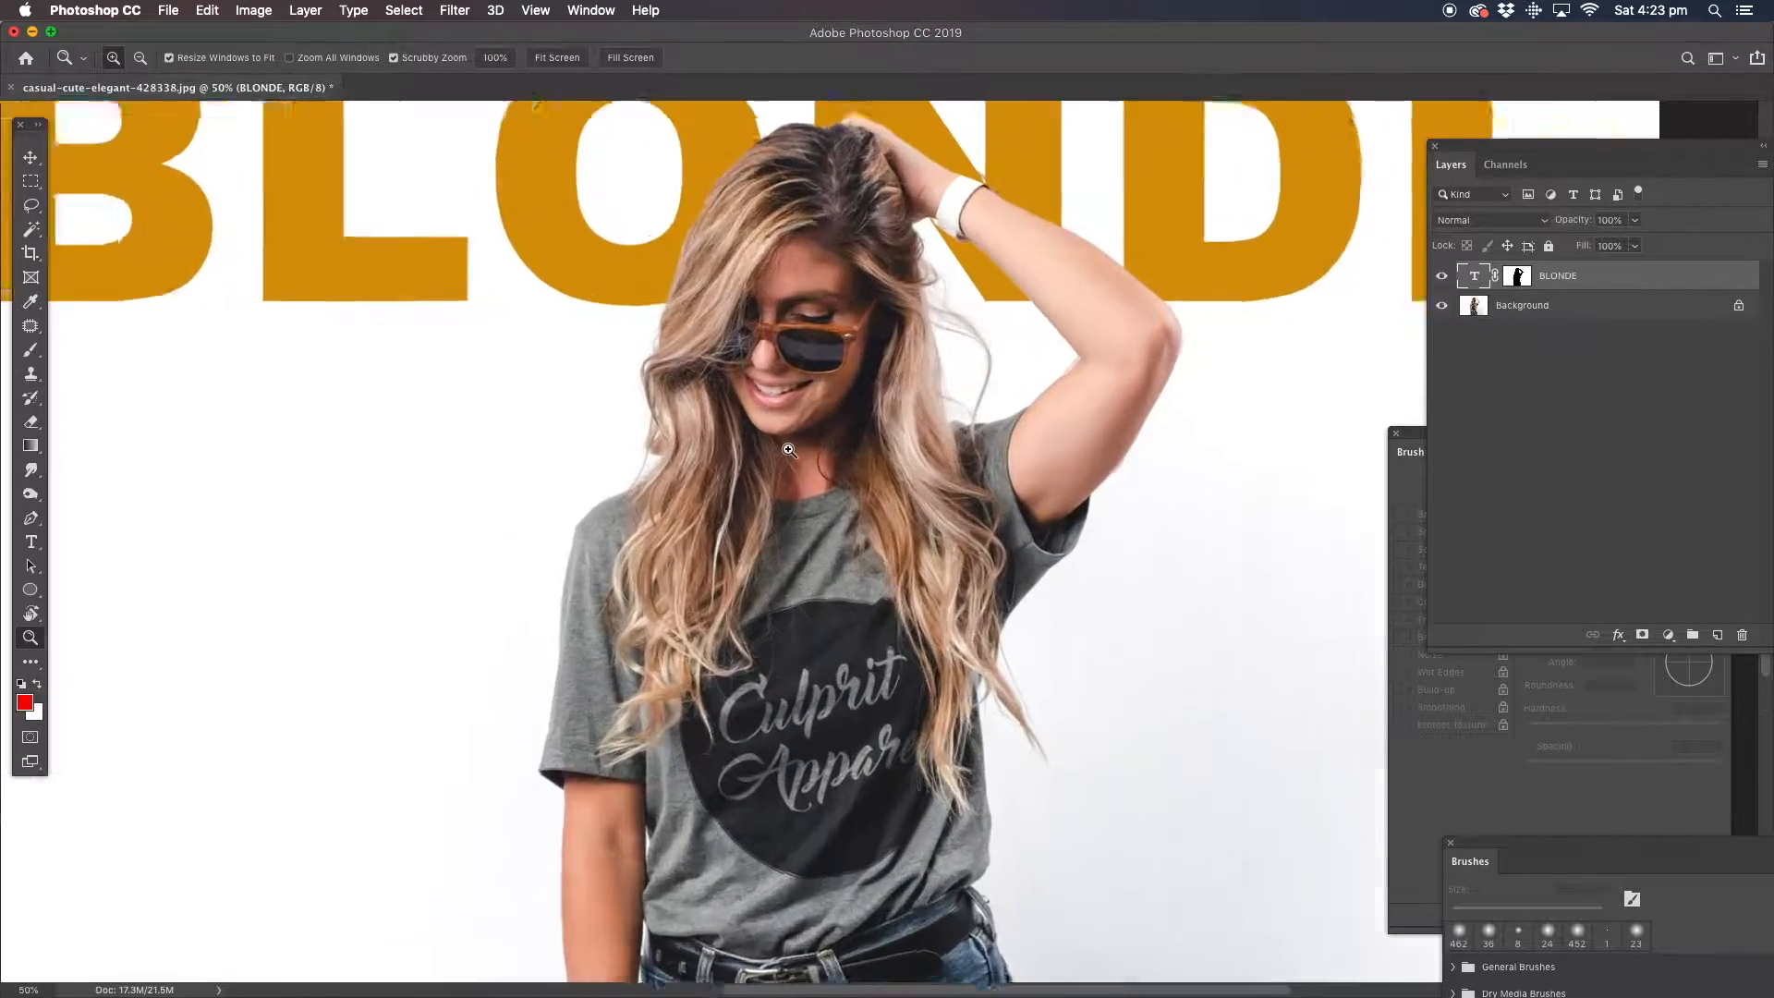
click(788, 452)
drag(713, 443, 659, 380)
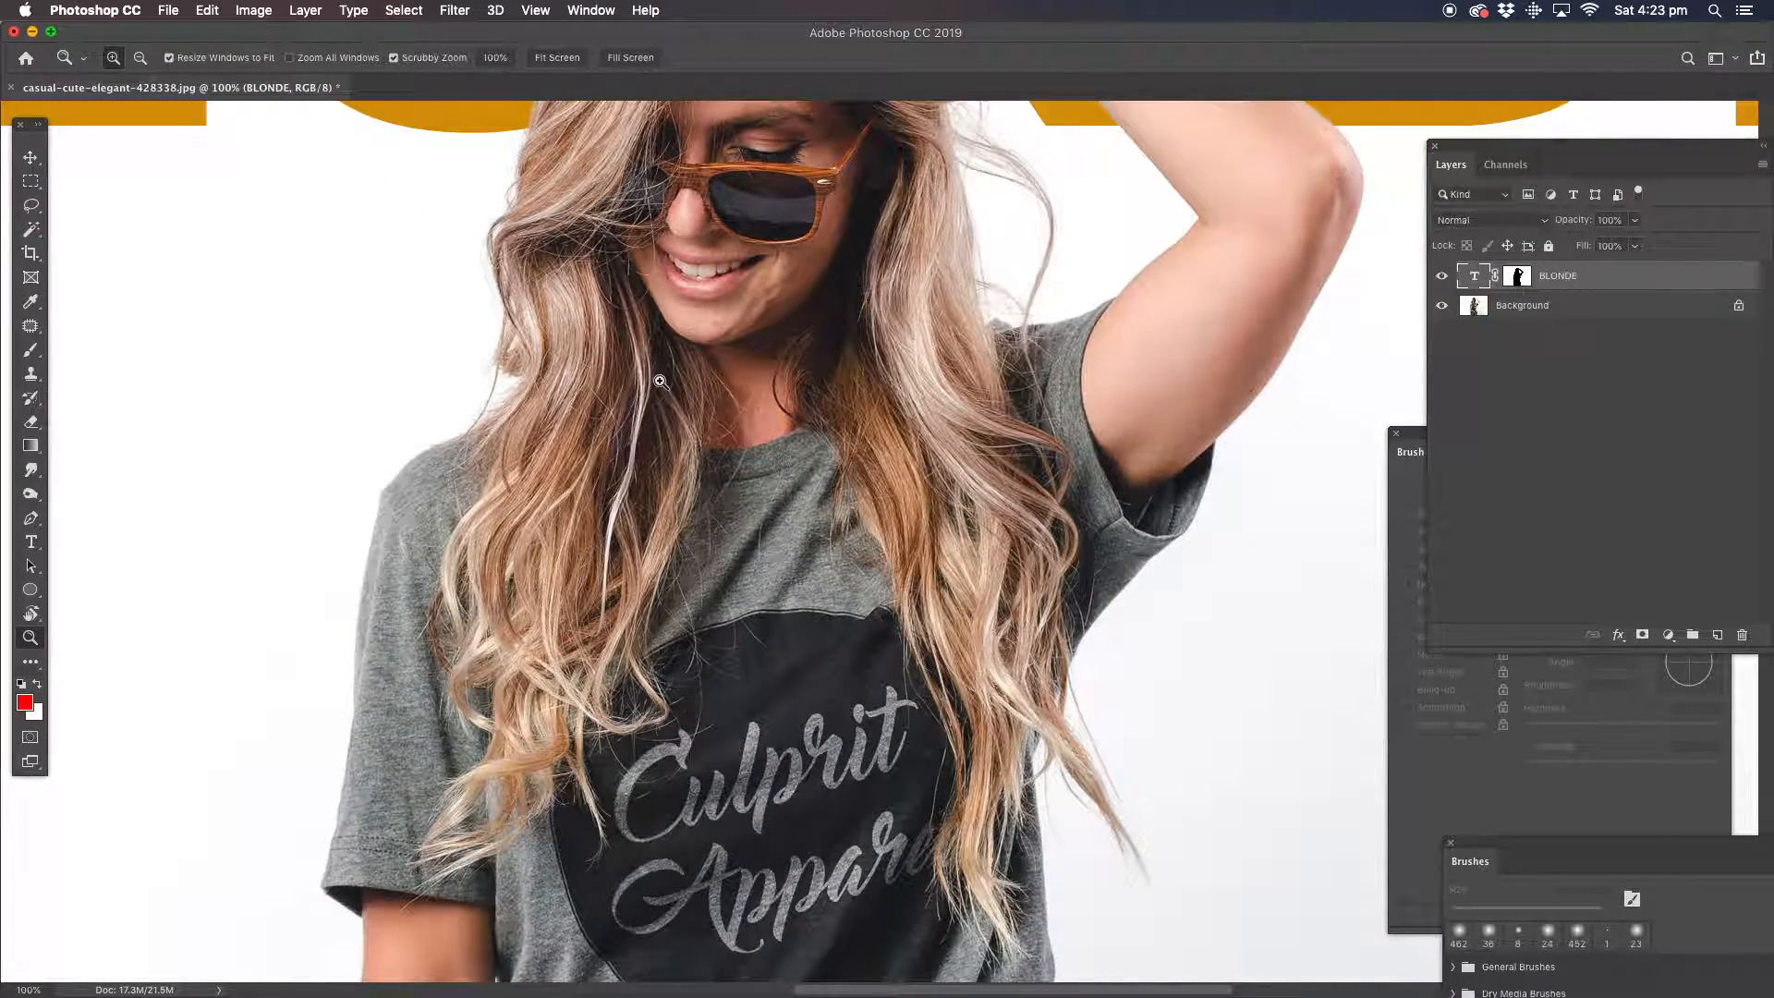
click(32, 546)
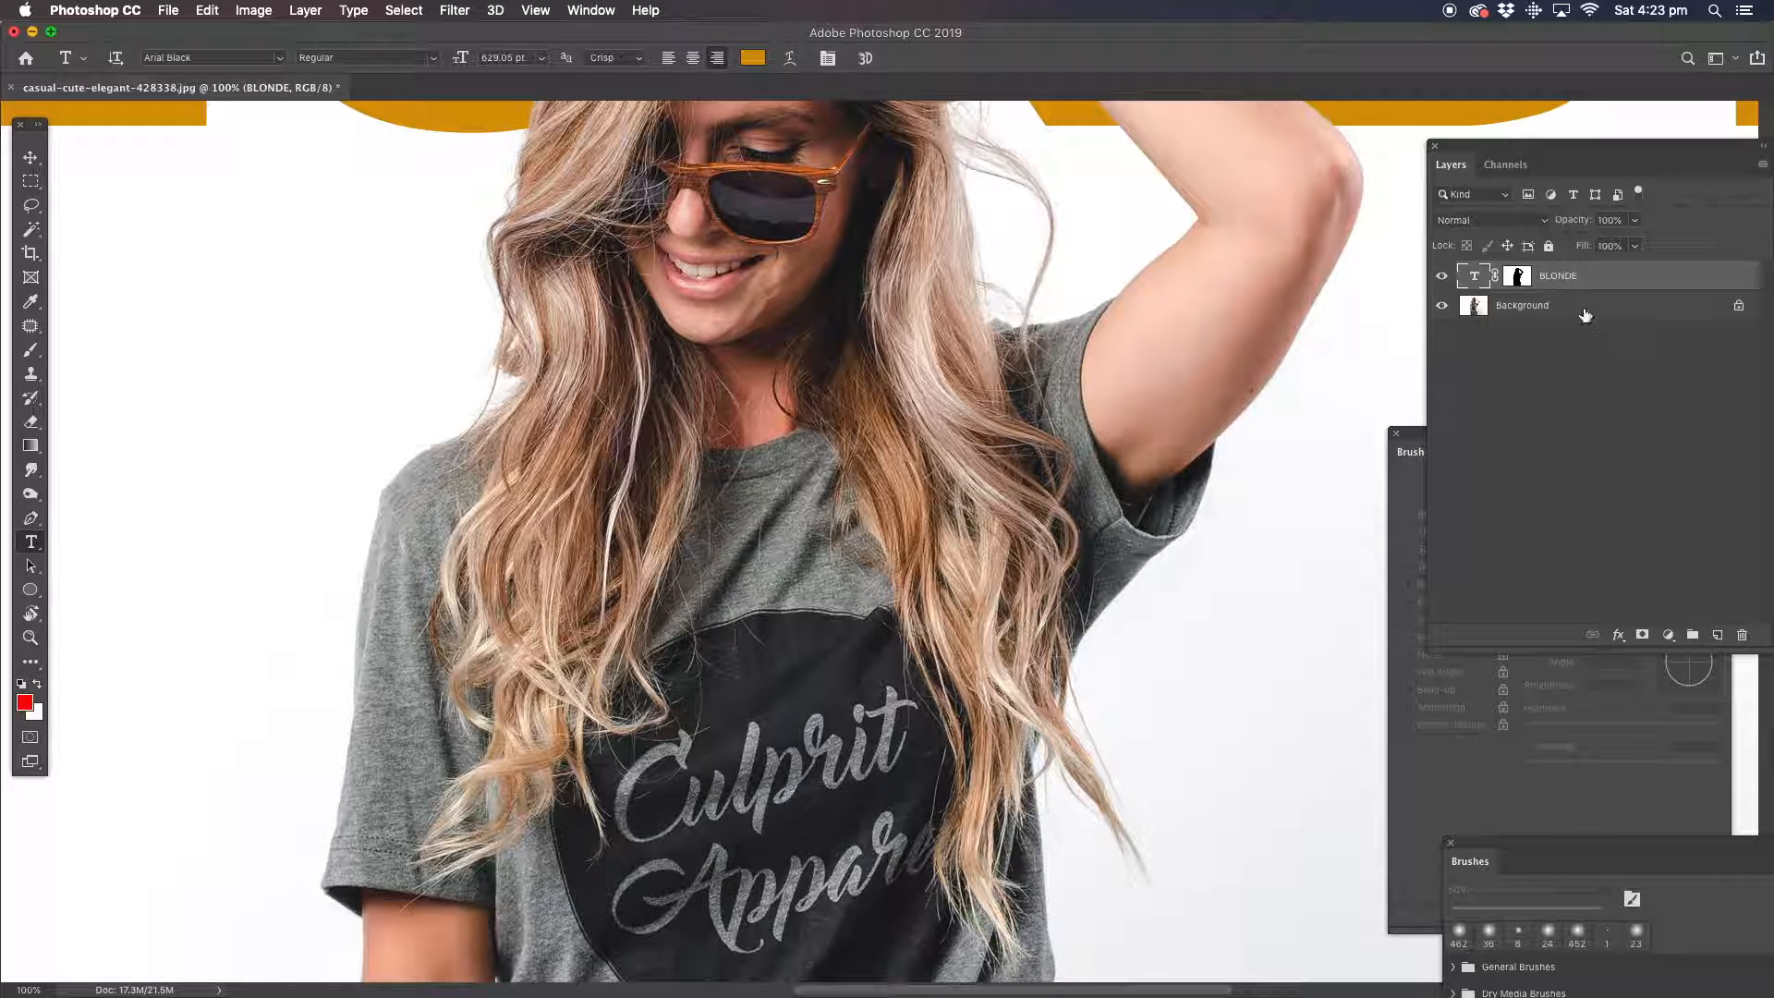
click(708, 531)
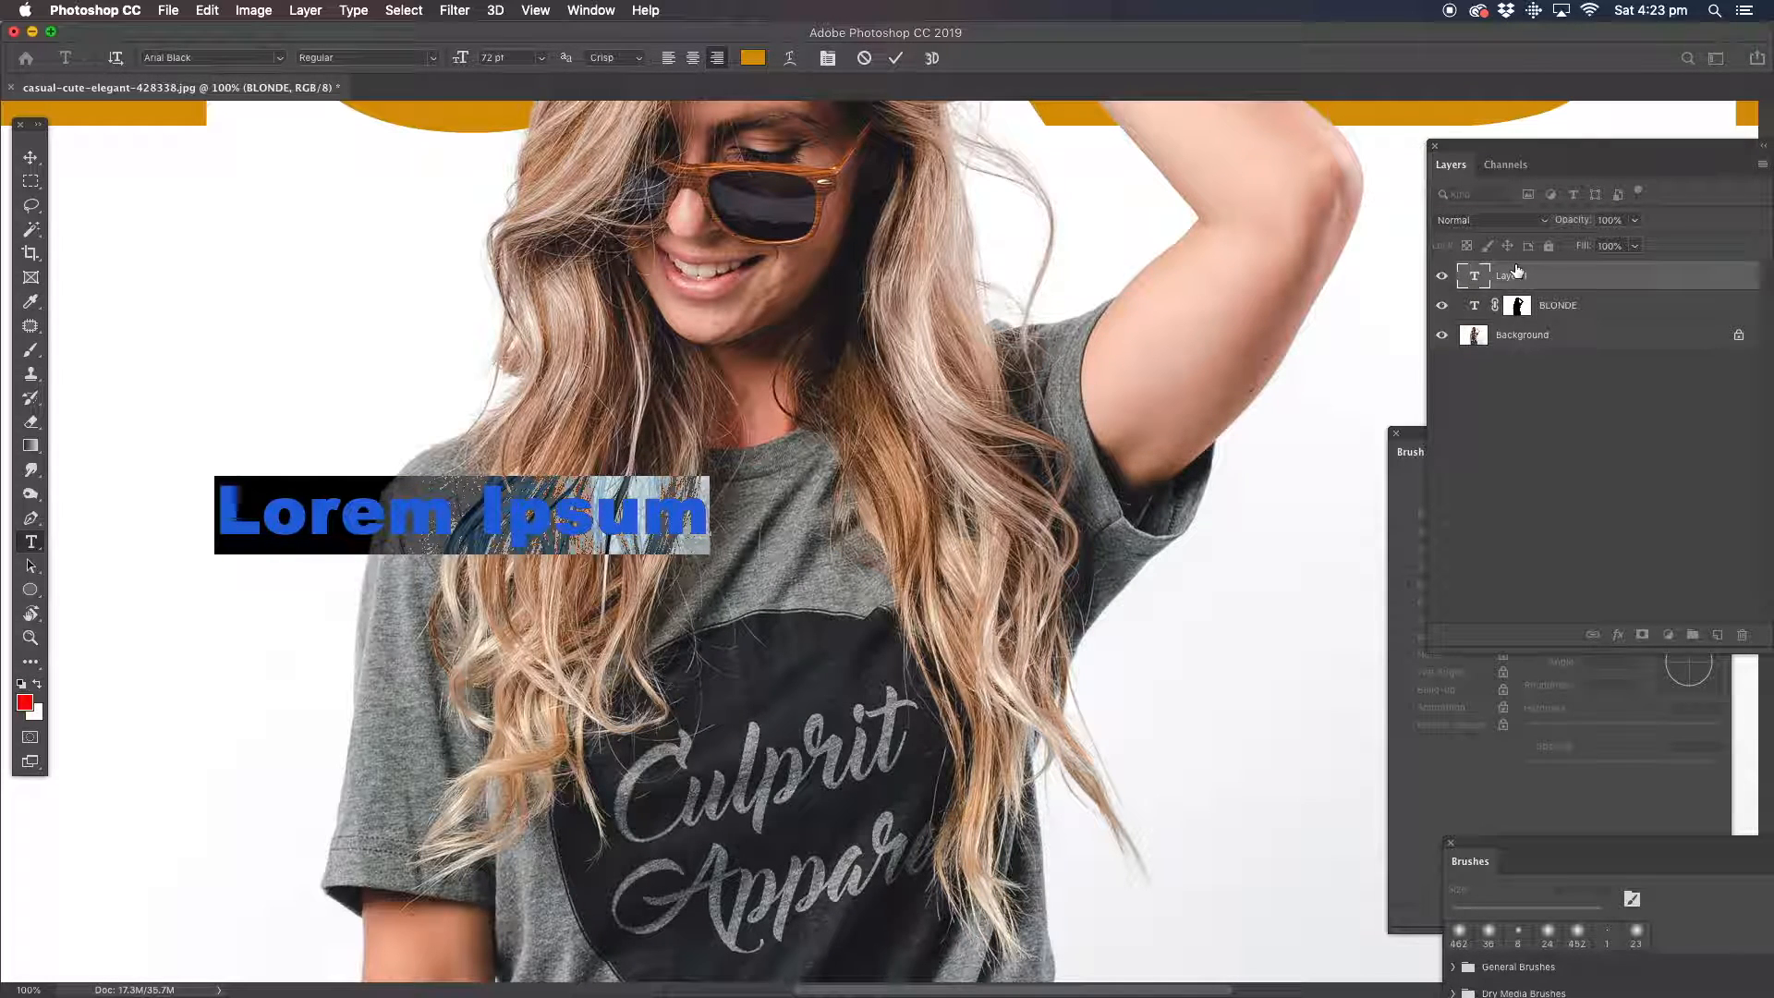
text(&)
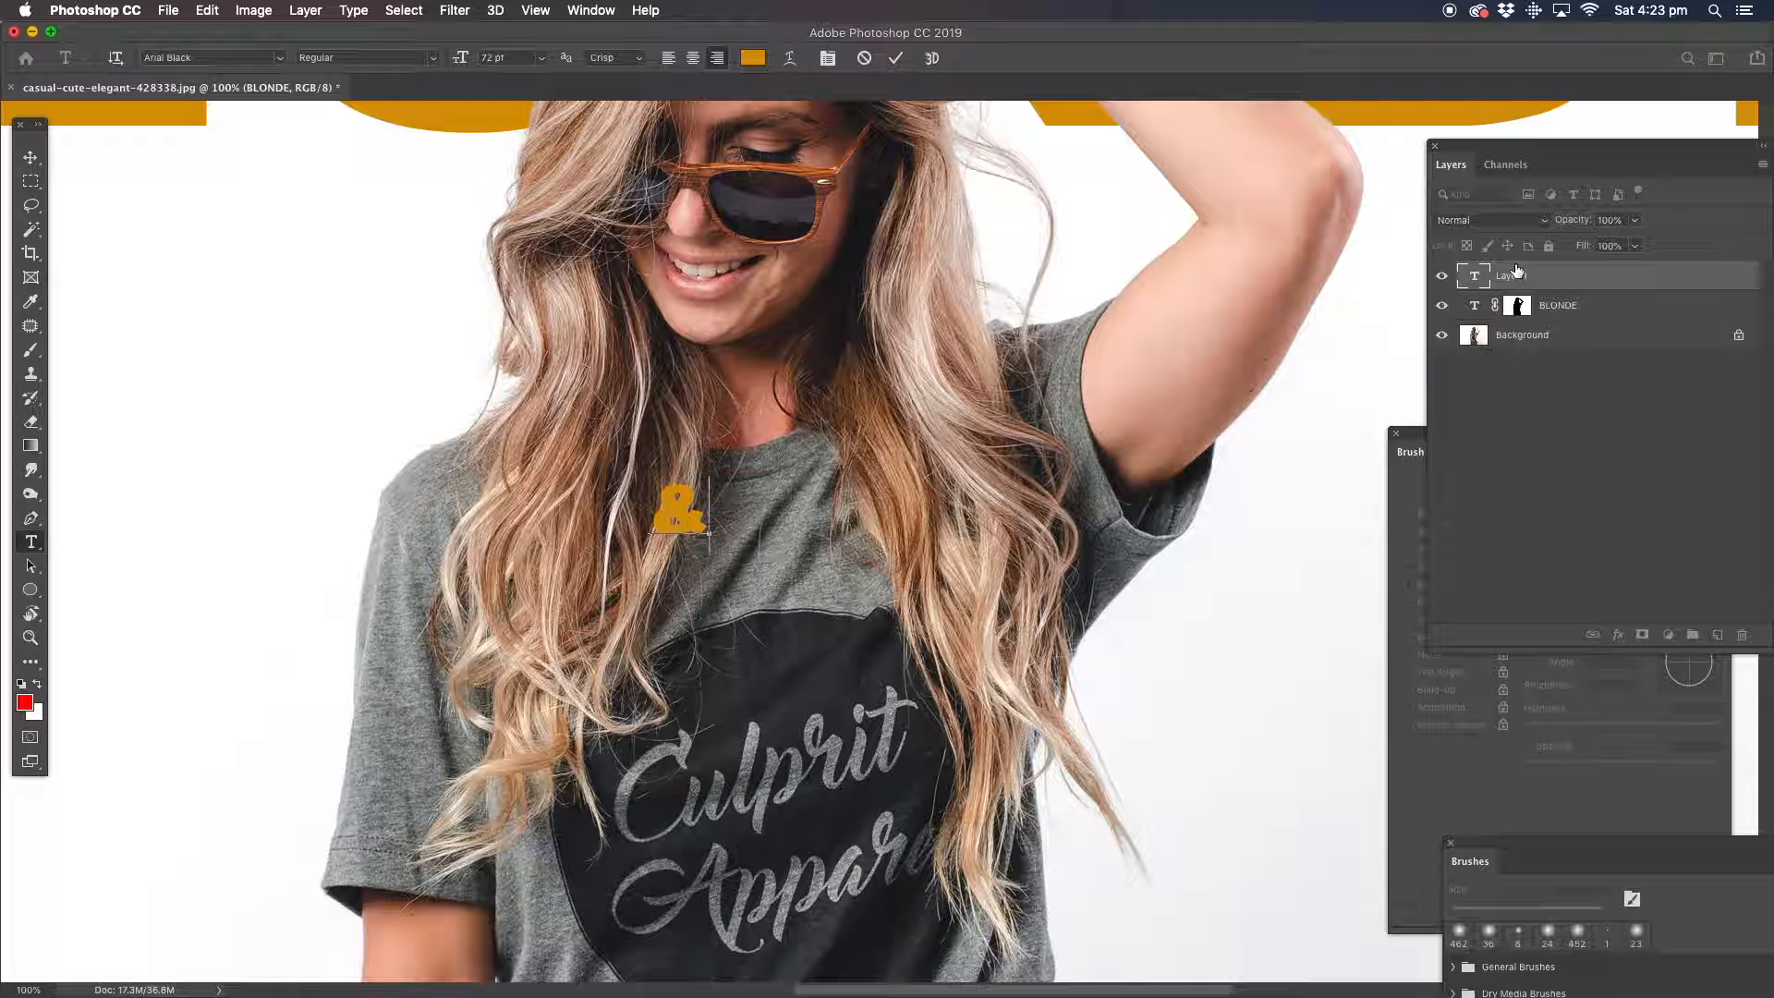
Scale the & text to about 814% and position it over the woman's chest, just below her smile.
click(32, 162)
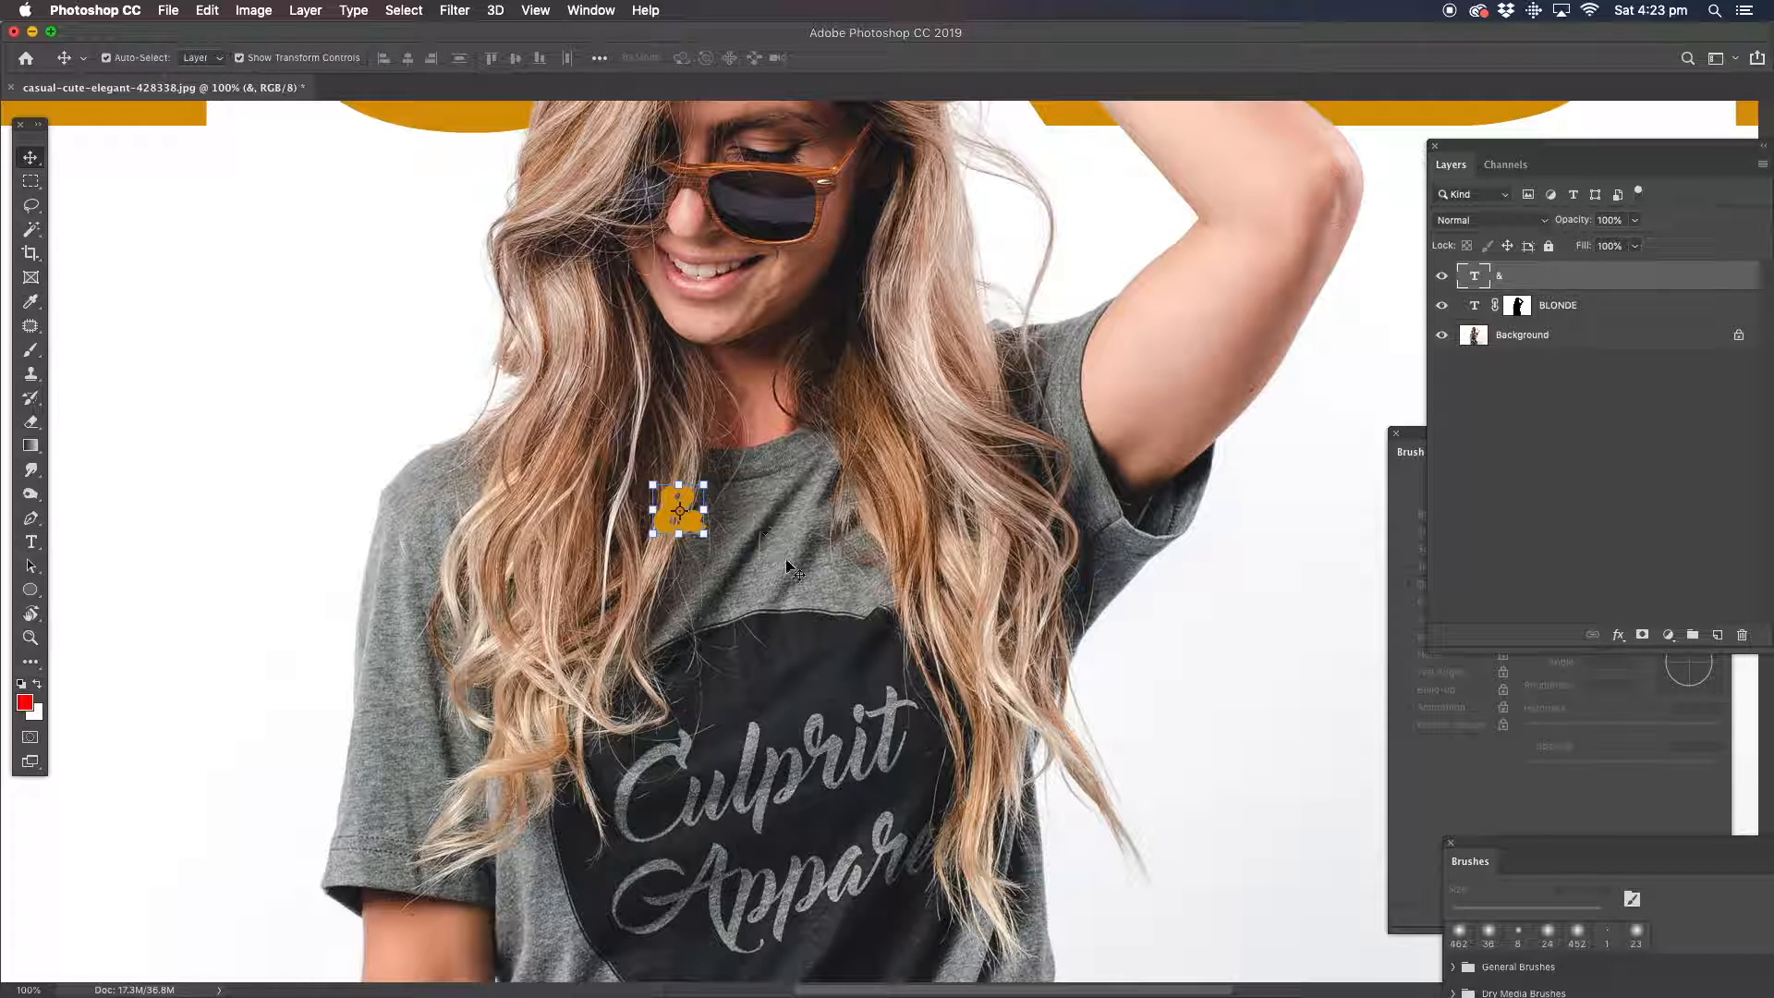
key(super+t)
drag(708, 543, 1150, 808)
drag(762, 496, 715, 383)
drag(1044, 425, 1054, 627)
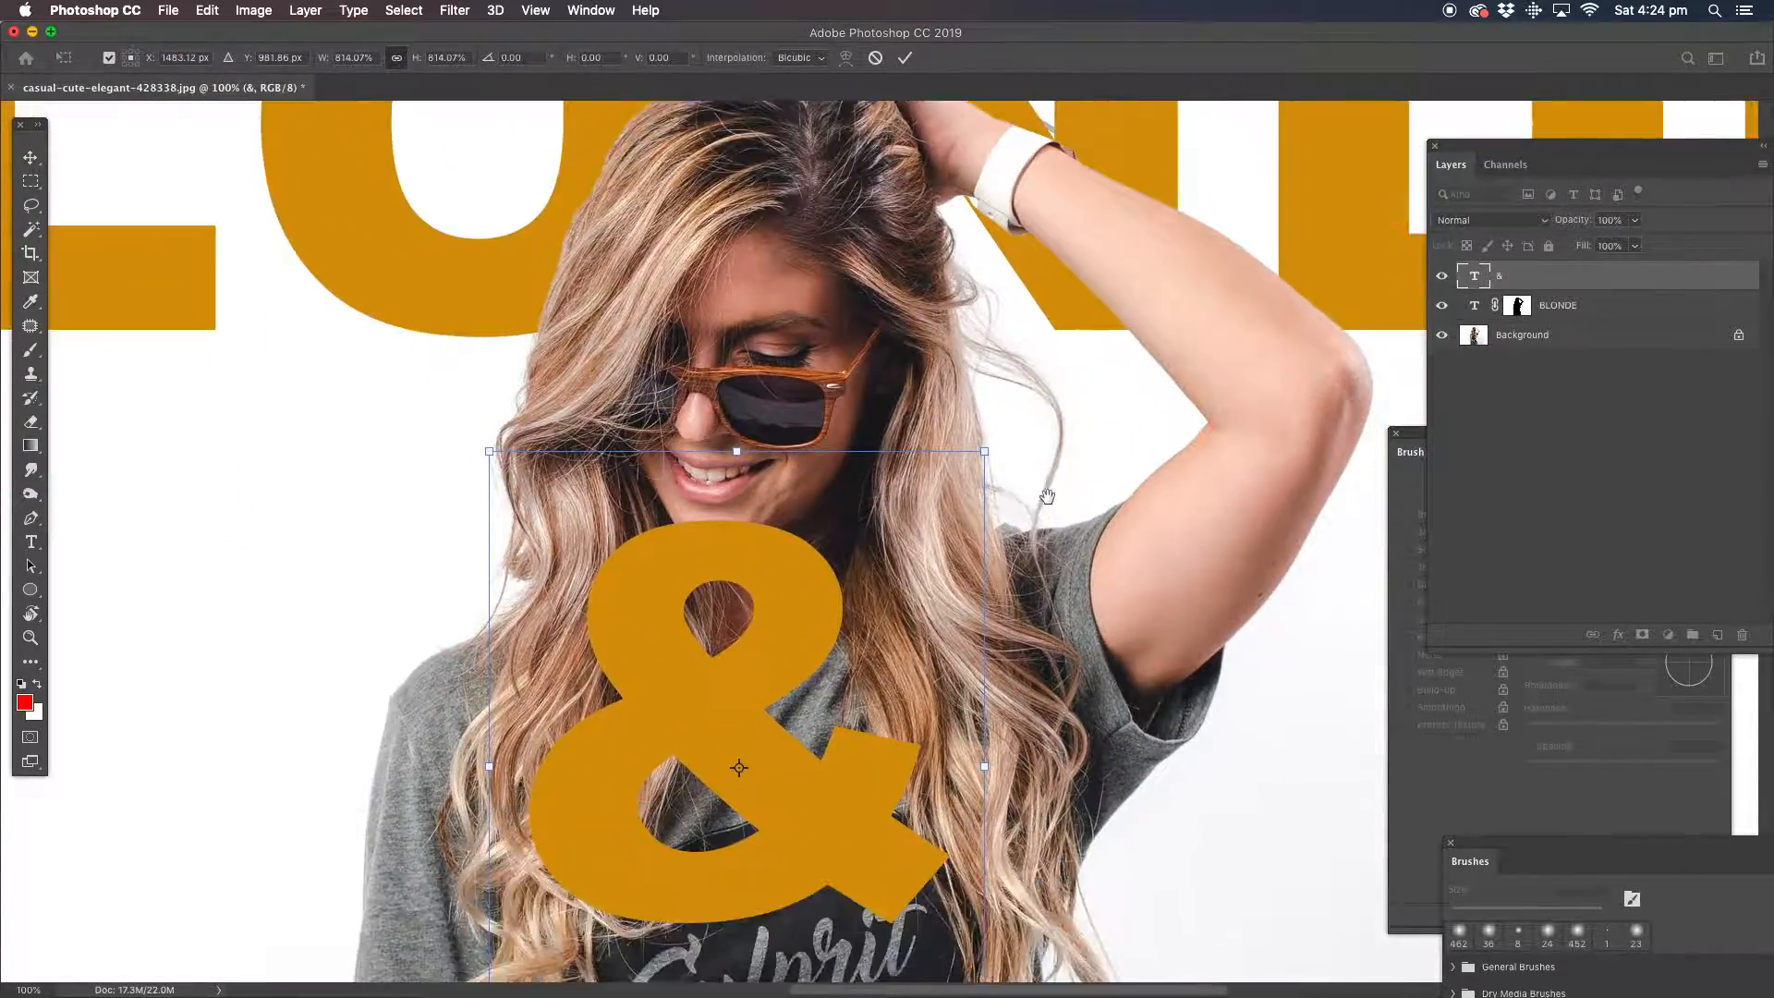
click(31, 637)
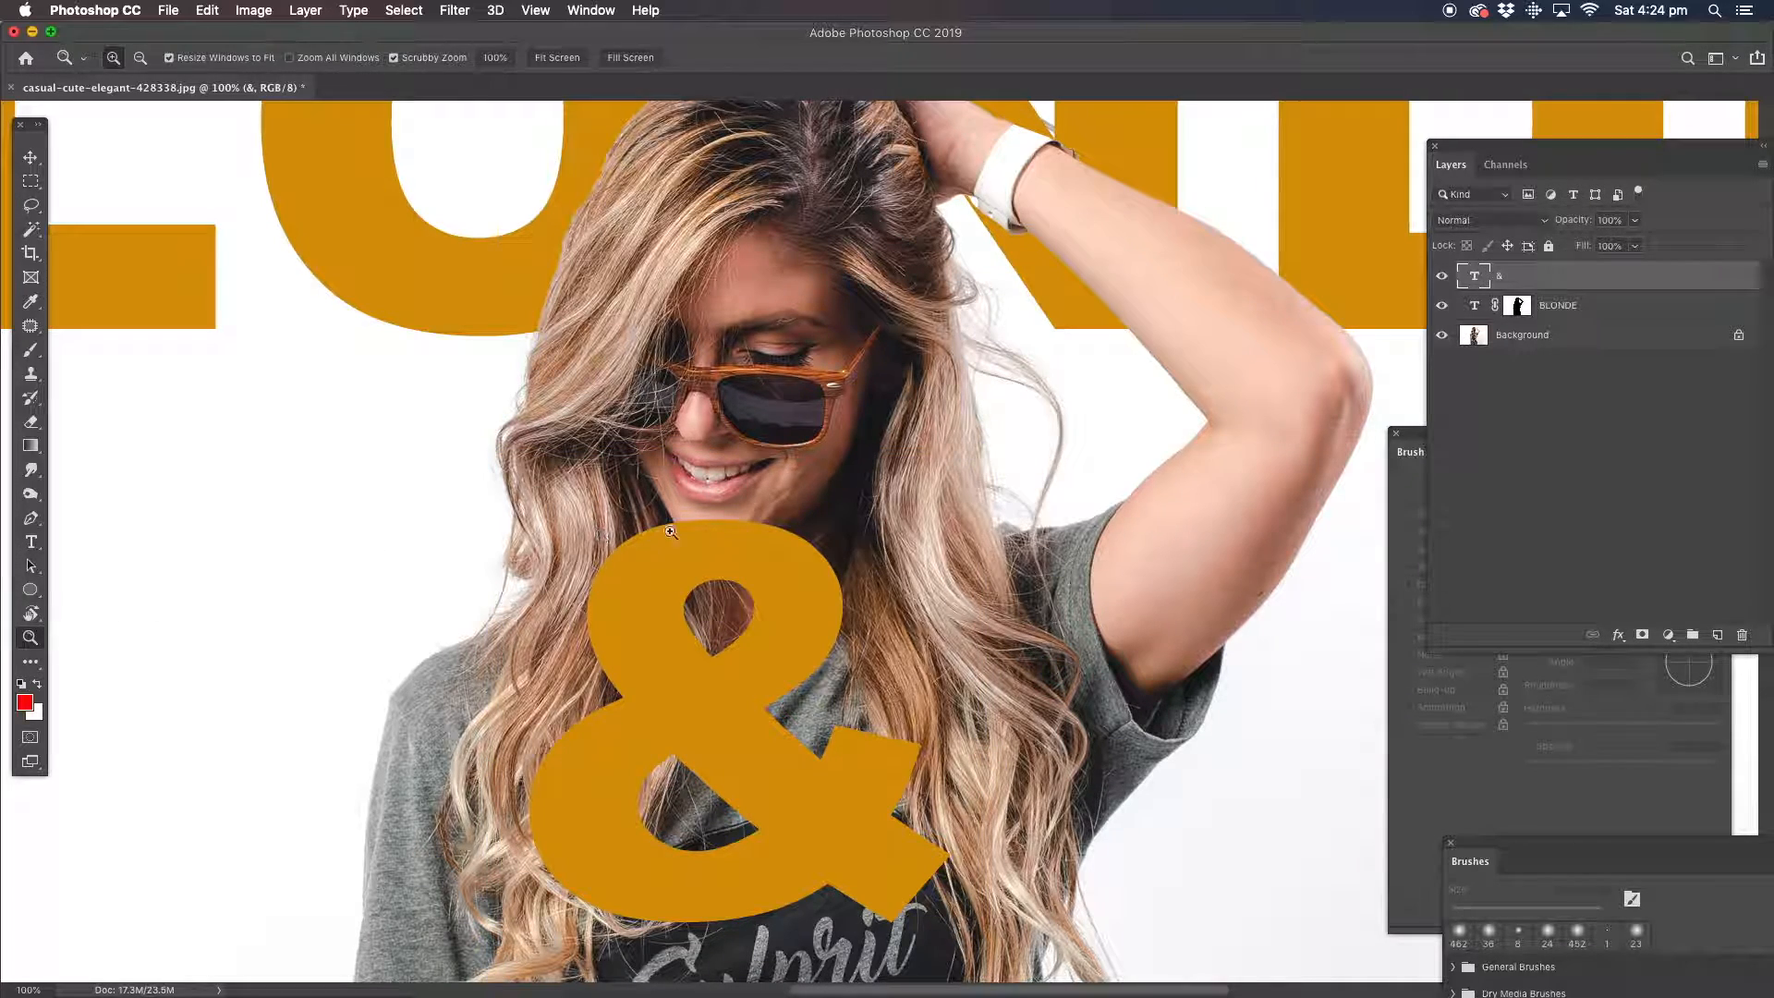
alt+click(810, 534)
alt+click(810, 534)
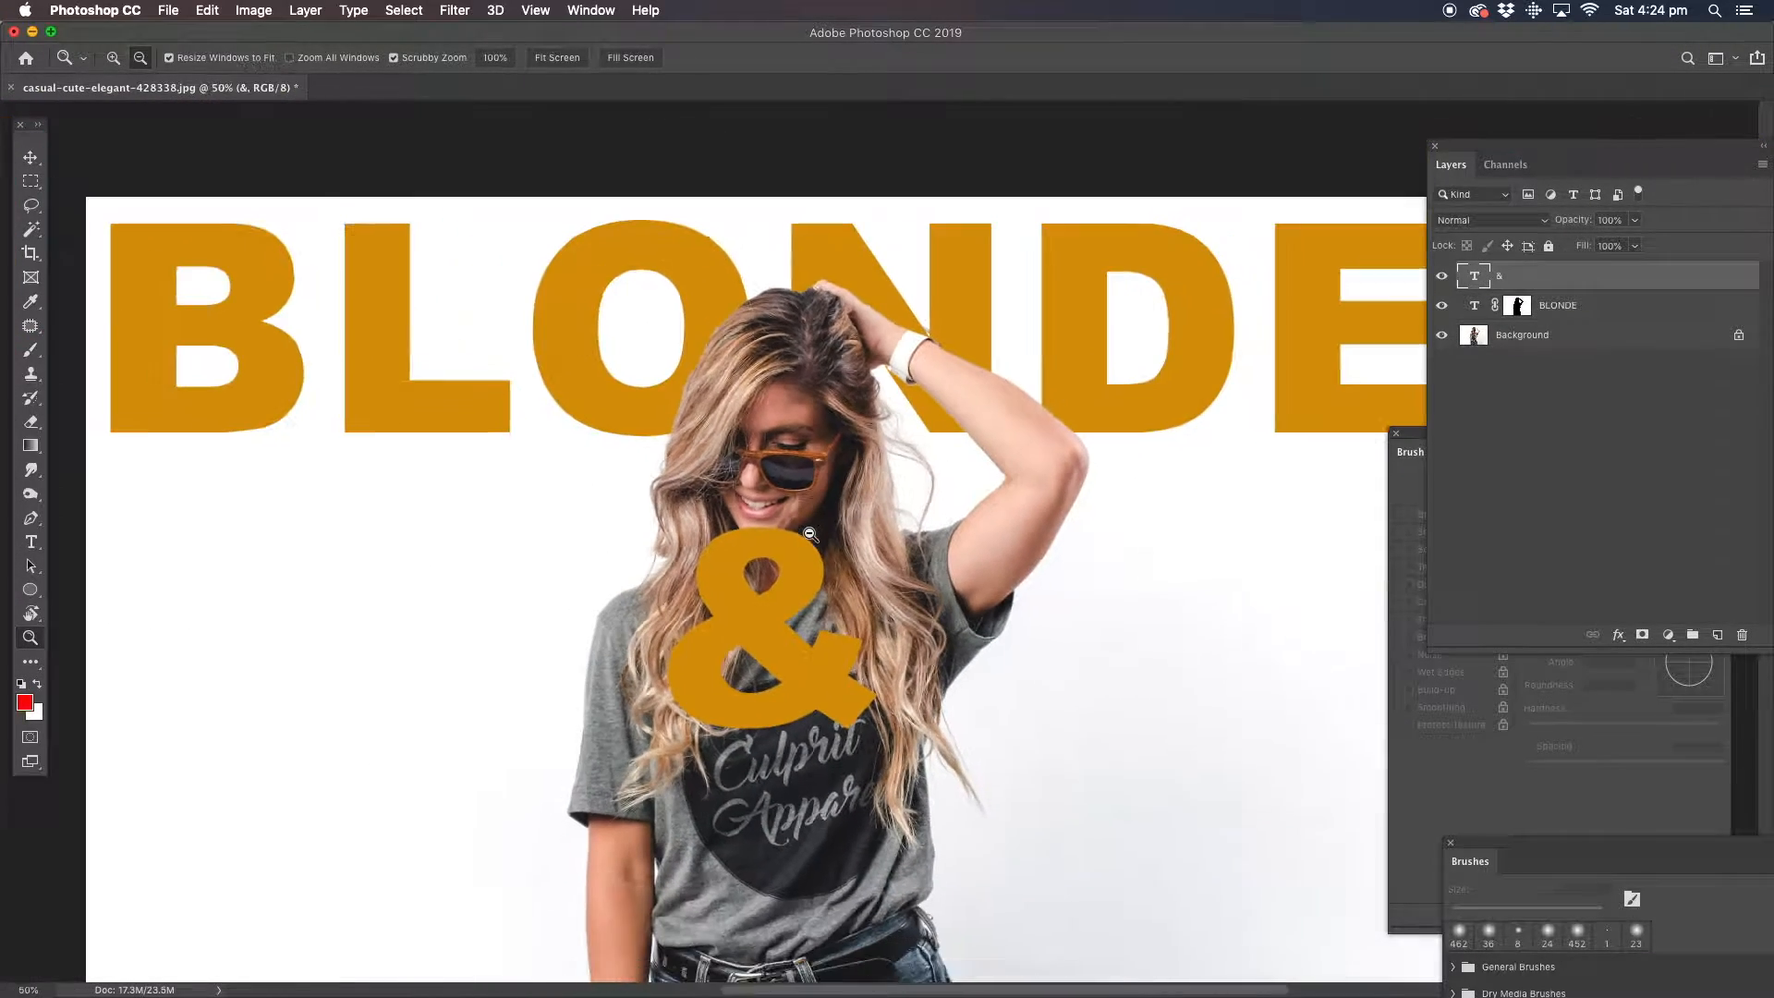
Scale the & text up to about 107% and reposition it over the woman's chest, just under her chin.
click(41, 158)
drag(749, 605, 612, 296)
drag(746, 426, 764, 435)
drag(675, 353, 679, 336)
drag(774, 500, 792, 521)
drag(658, 332, 785, 645)
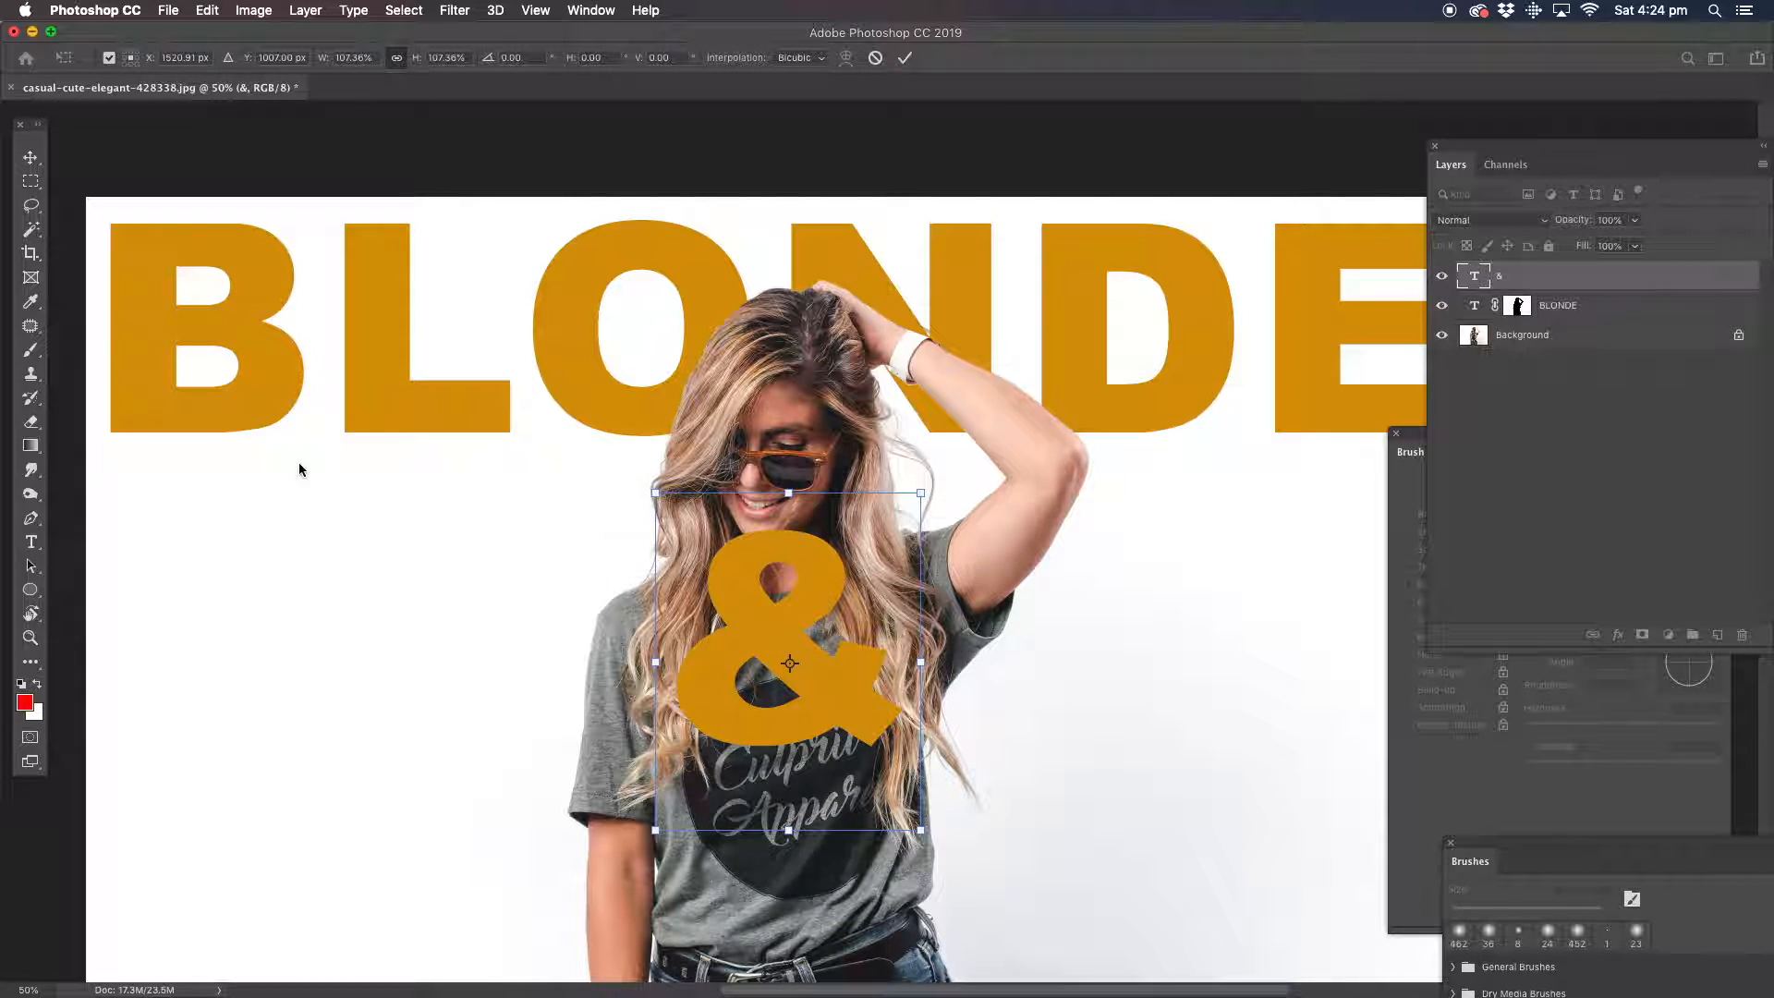
Add a layer mask to the & text layer and lower its opacity to 52%.
click(31, 638)
click(779, 573)
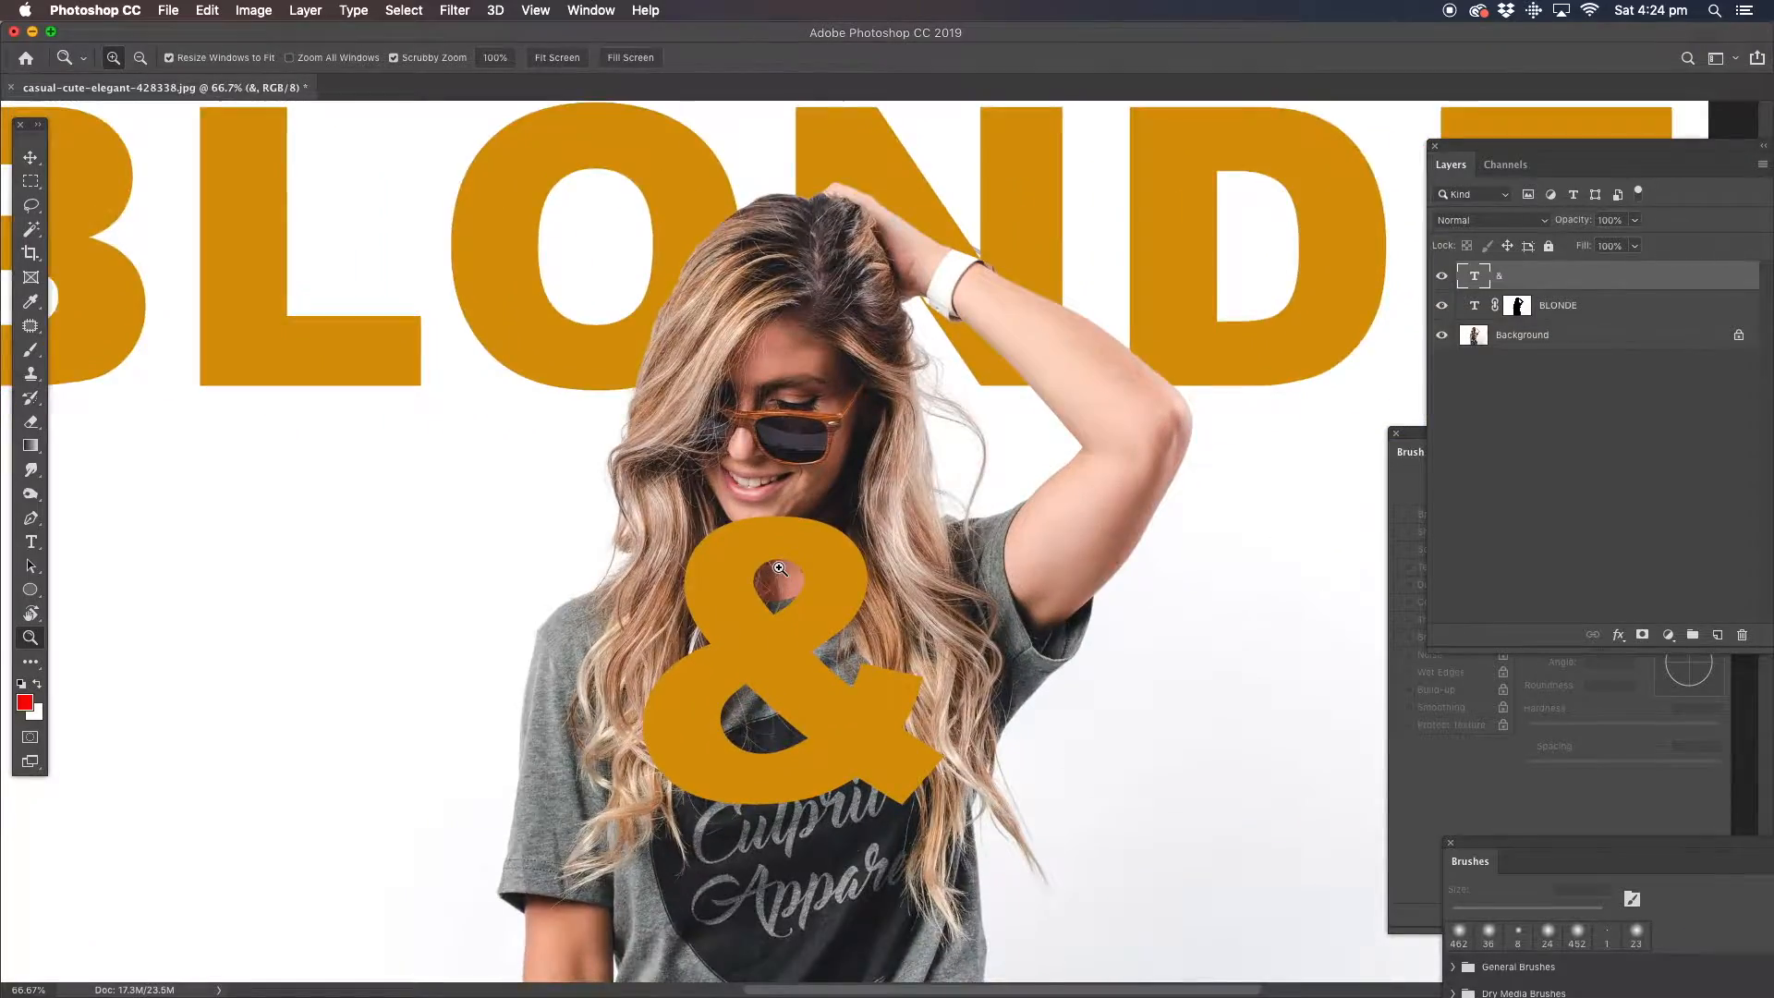
click(777, 564)
click(767, 557)
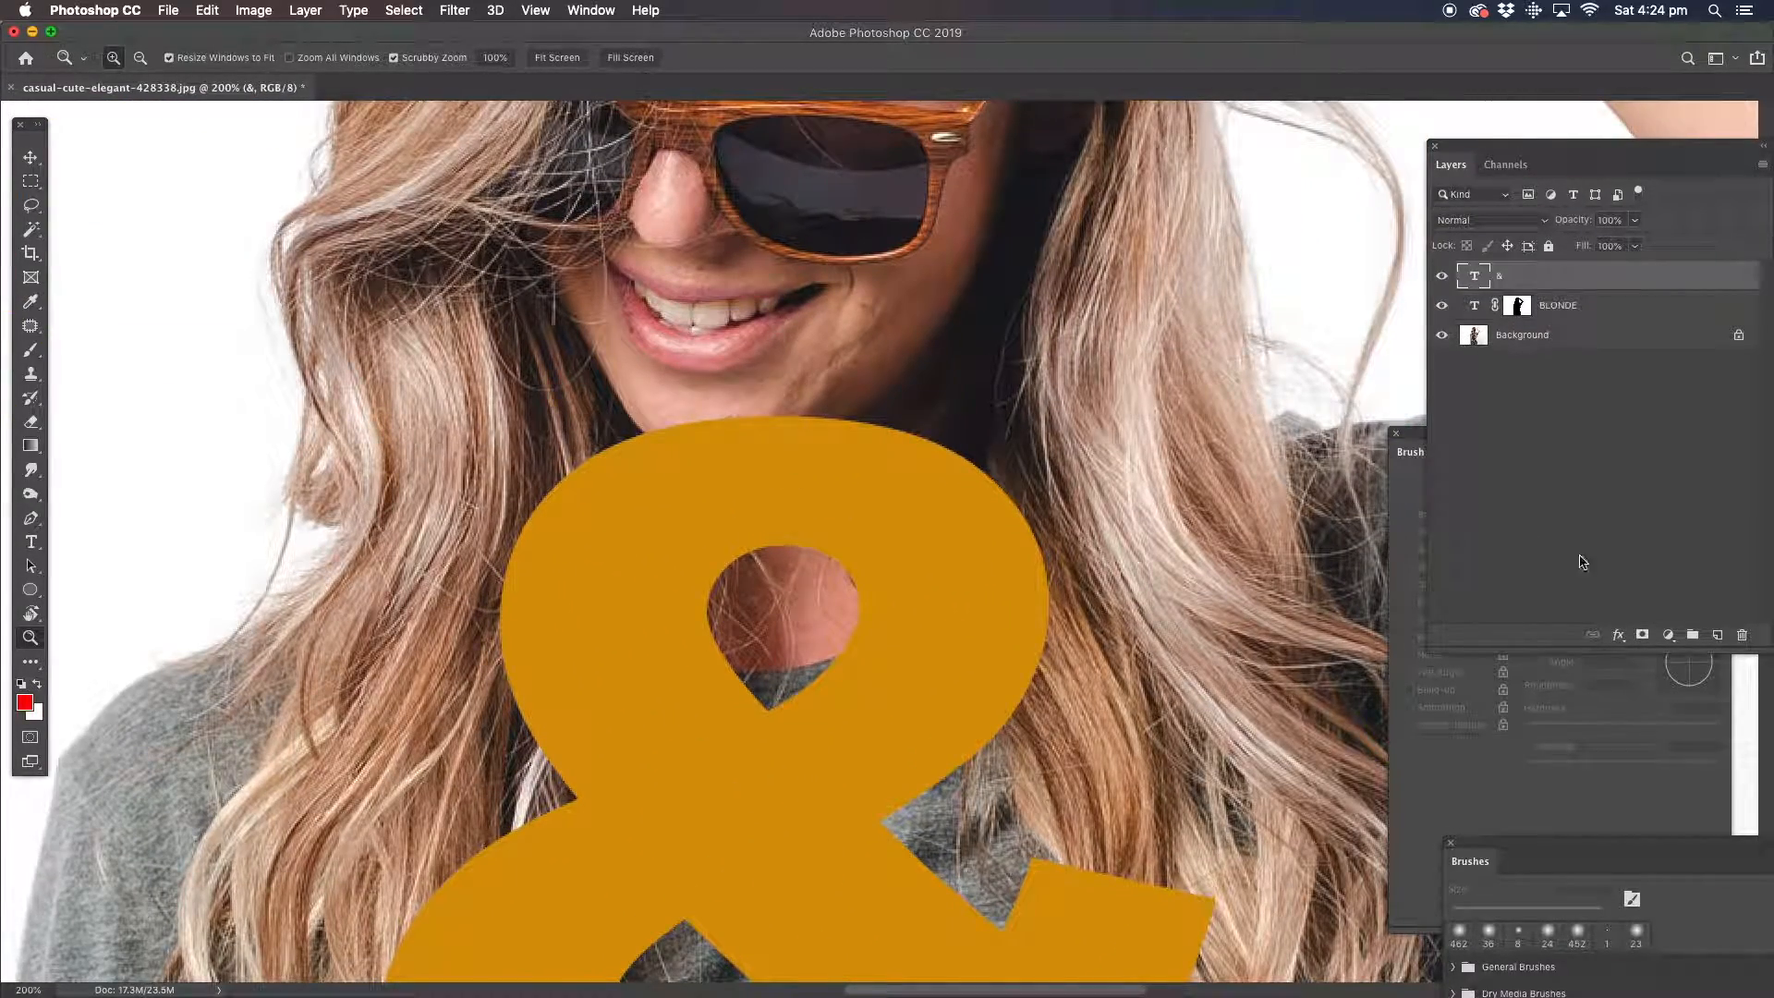
click(1642, 635)
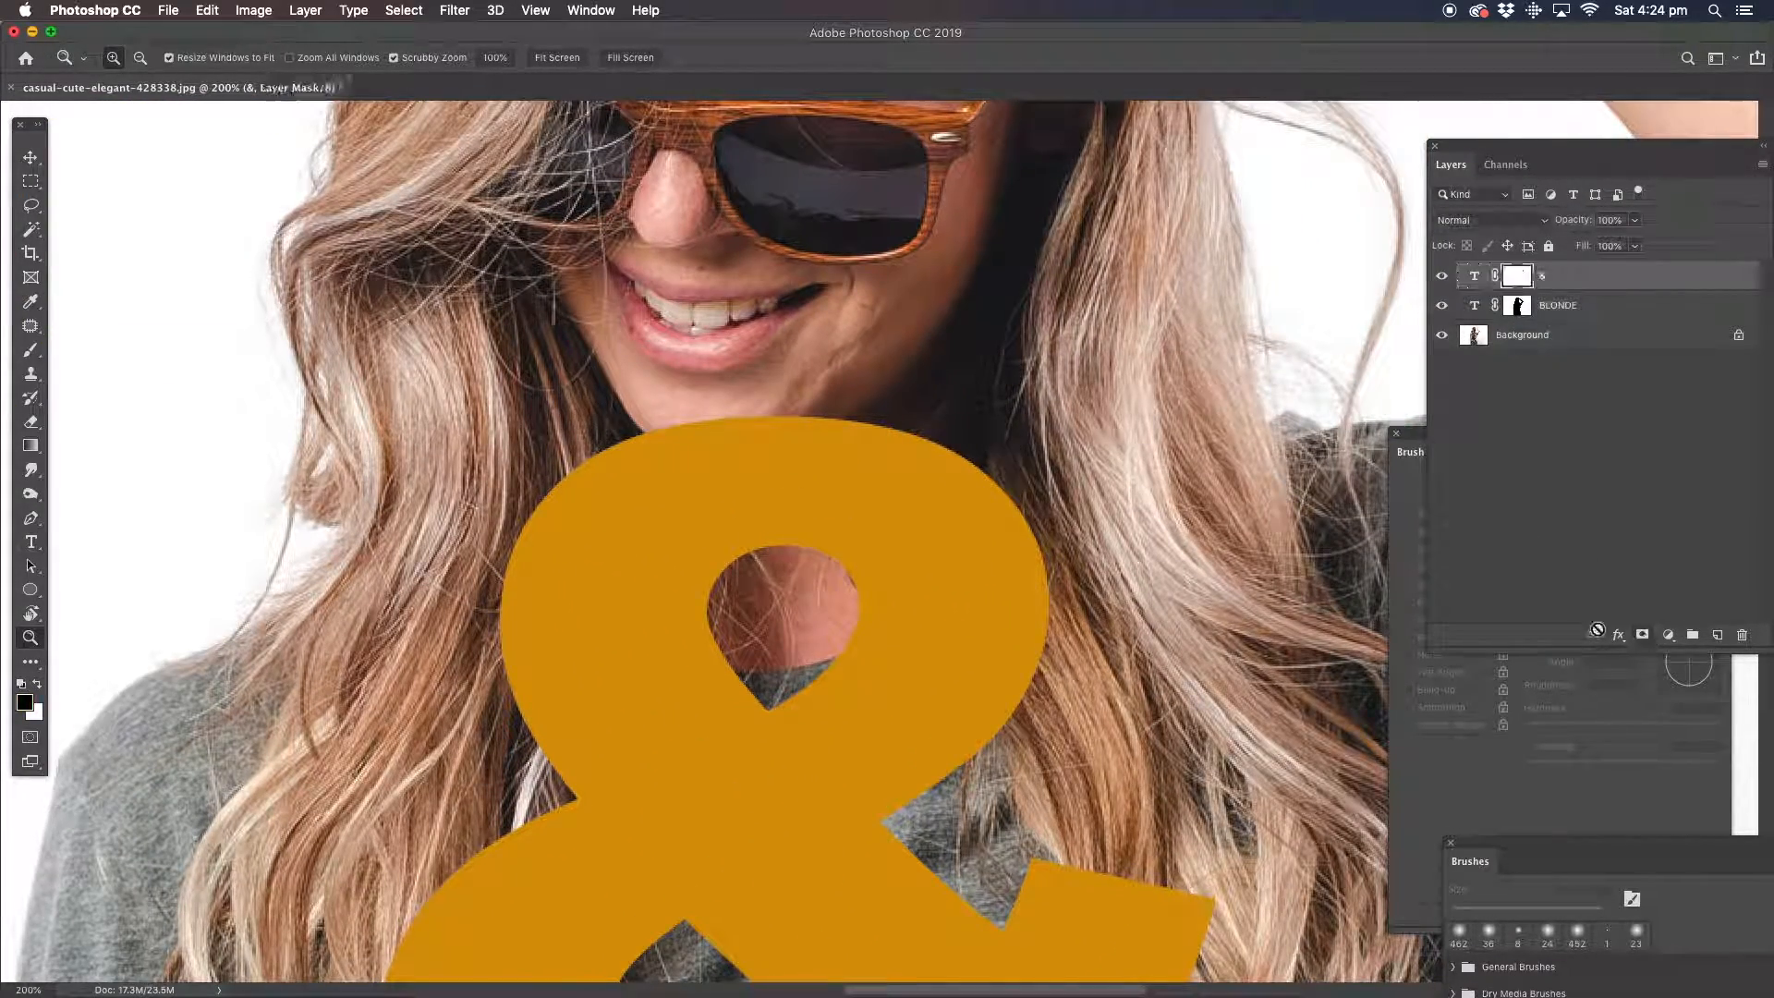
click(1636, 223)
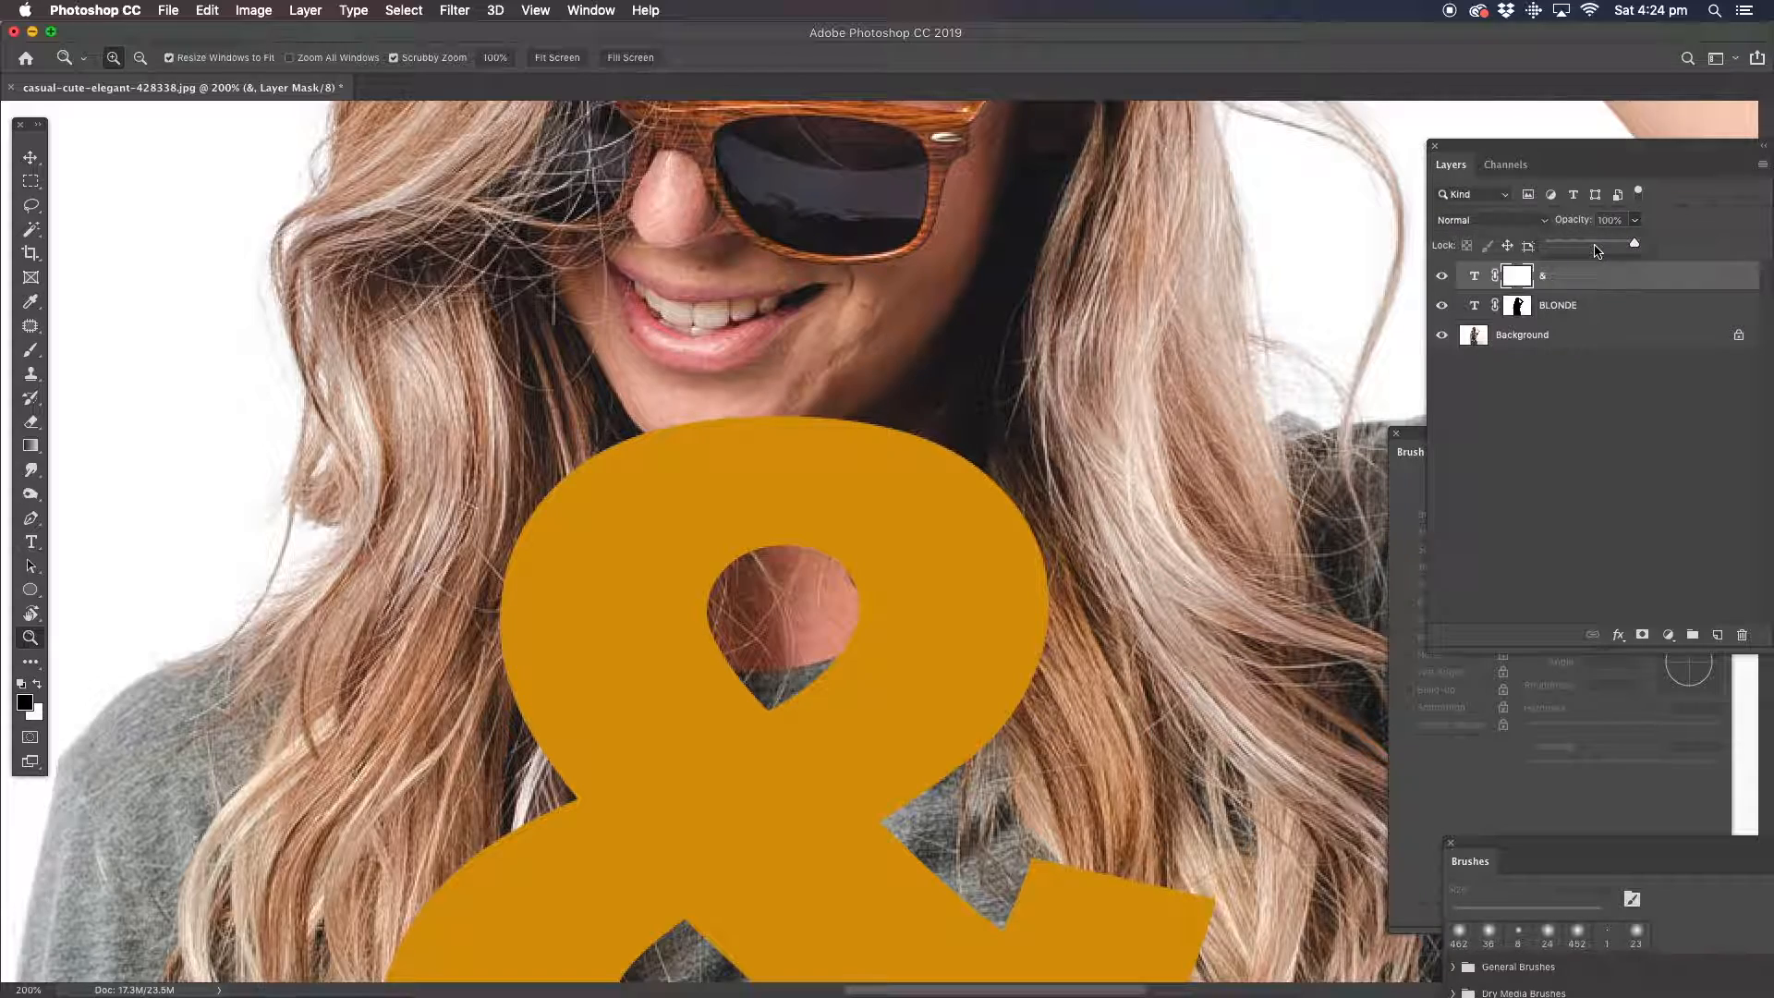
drag(1596, 249, 1593, 245)
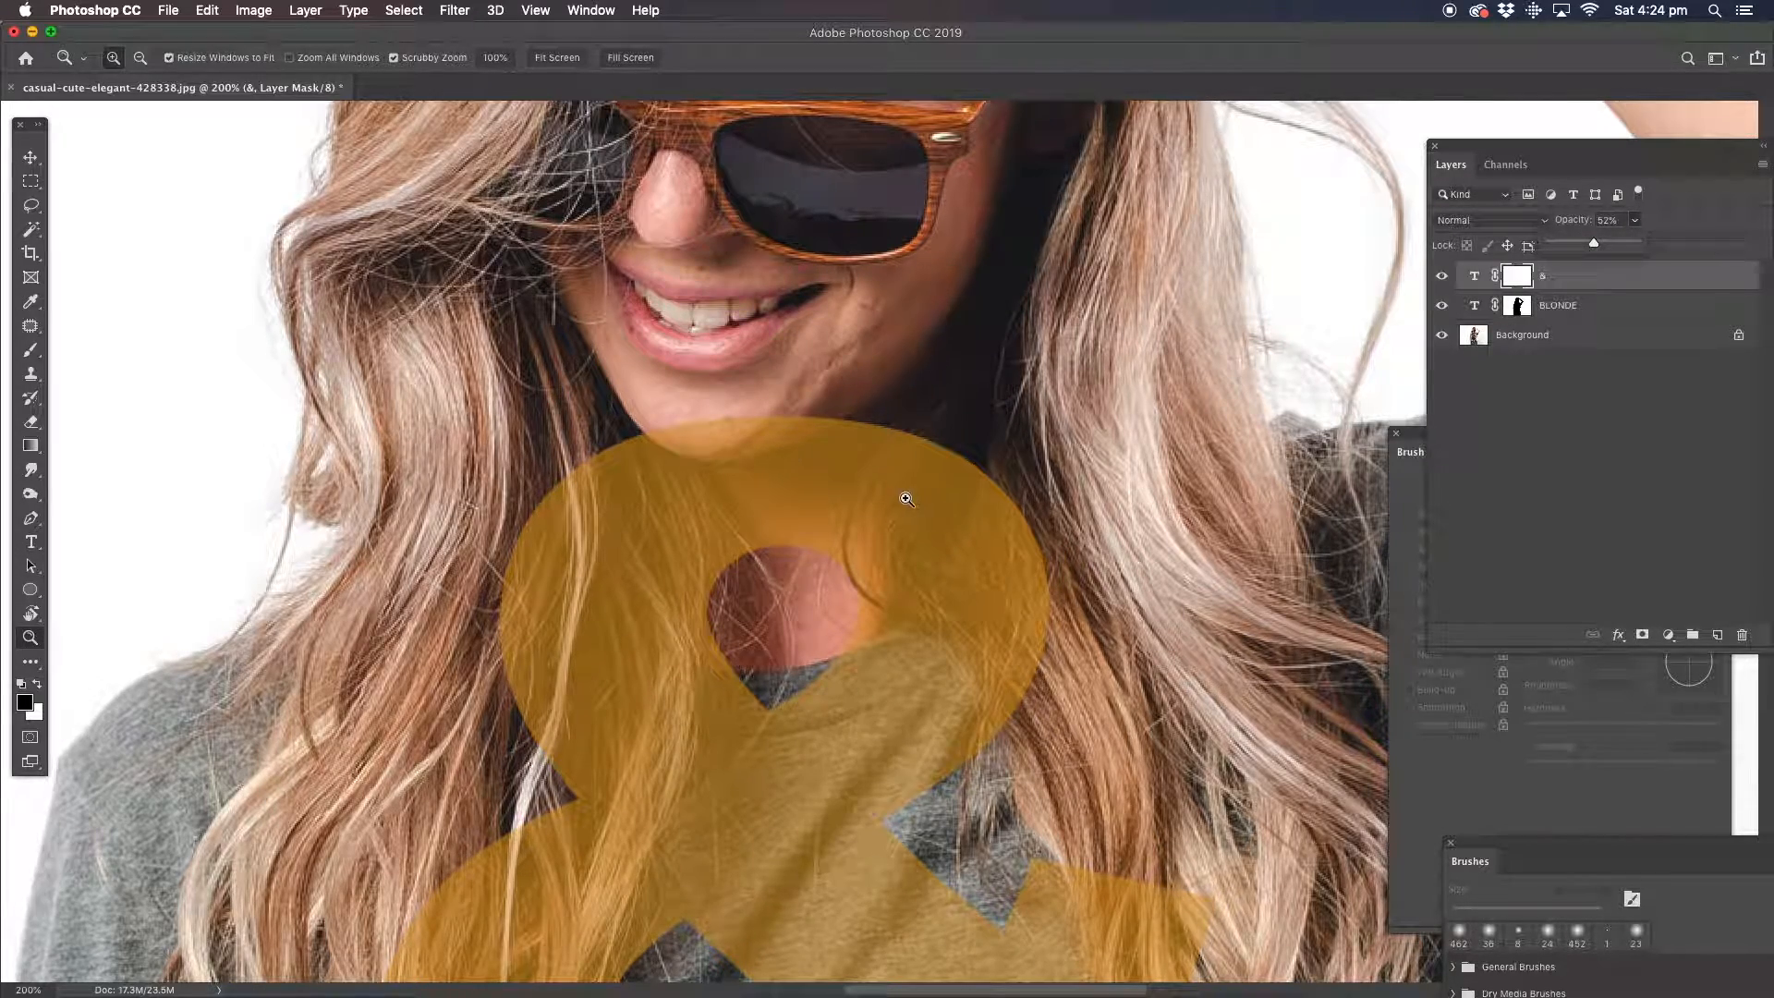
Paint black on the & layer's mask with a 9 px soft brush to hide the text over the woman's chin.
click(815, 491)
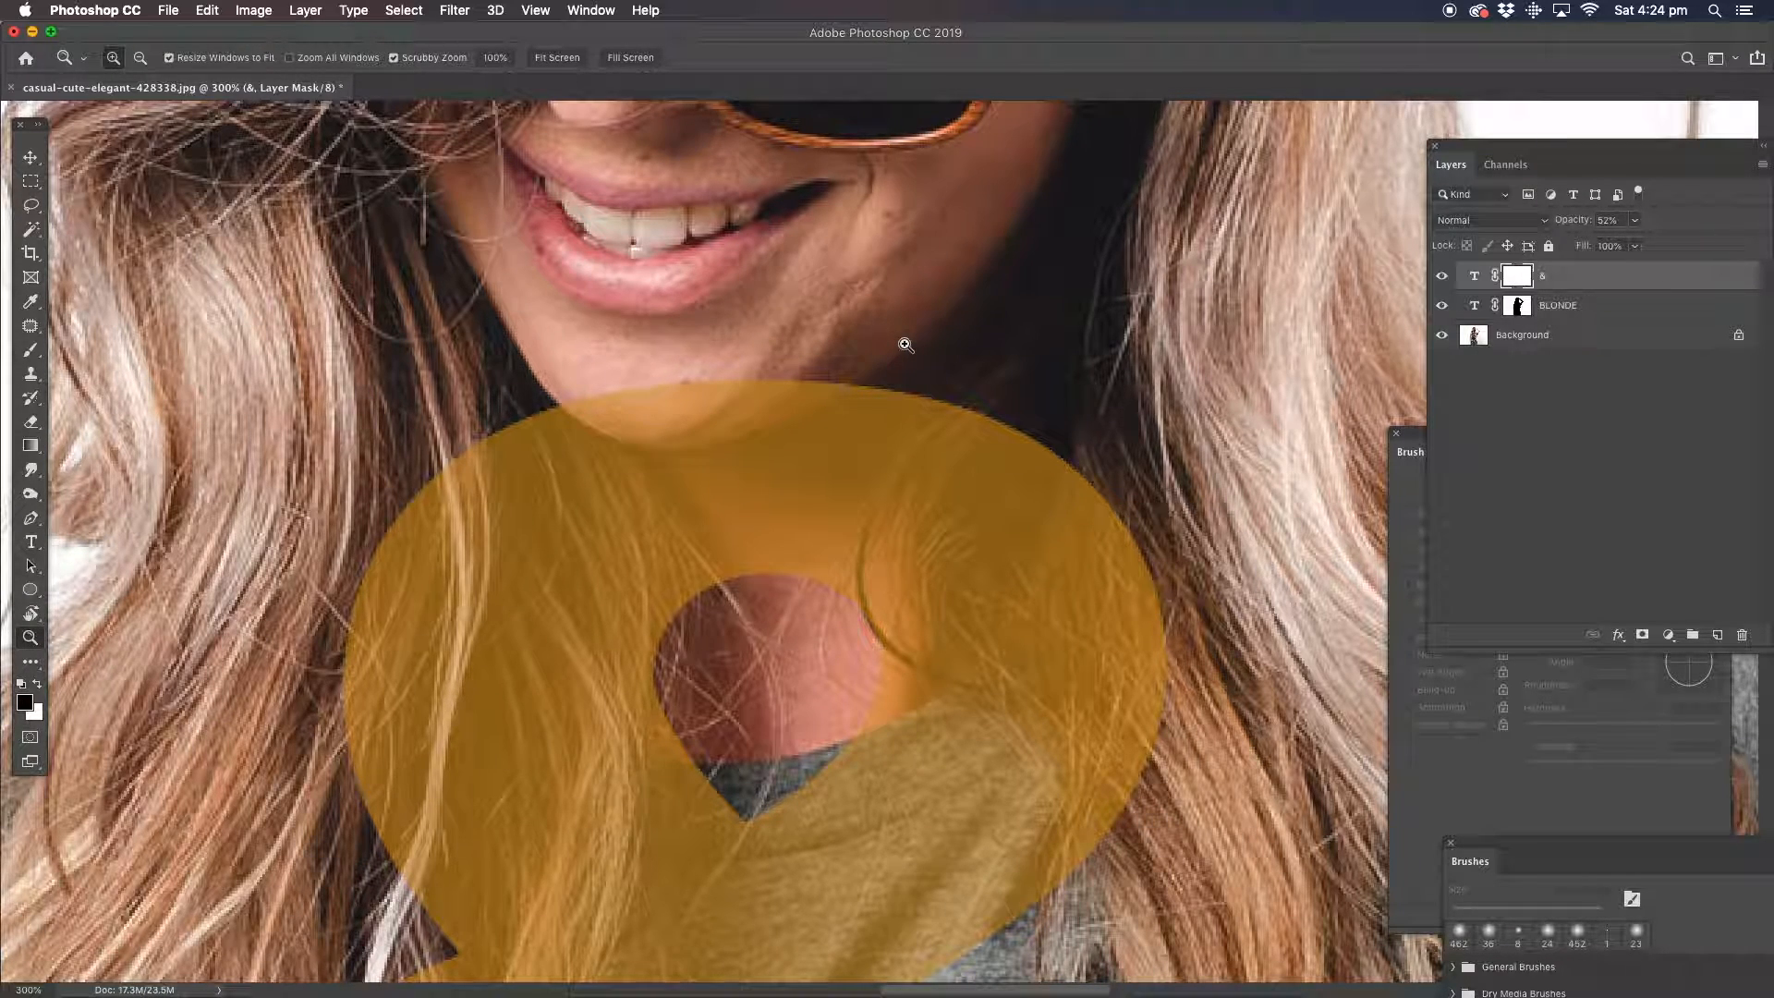
click(31, 351)
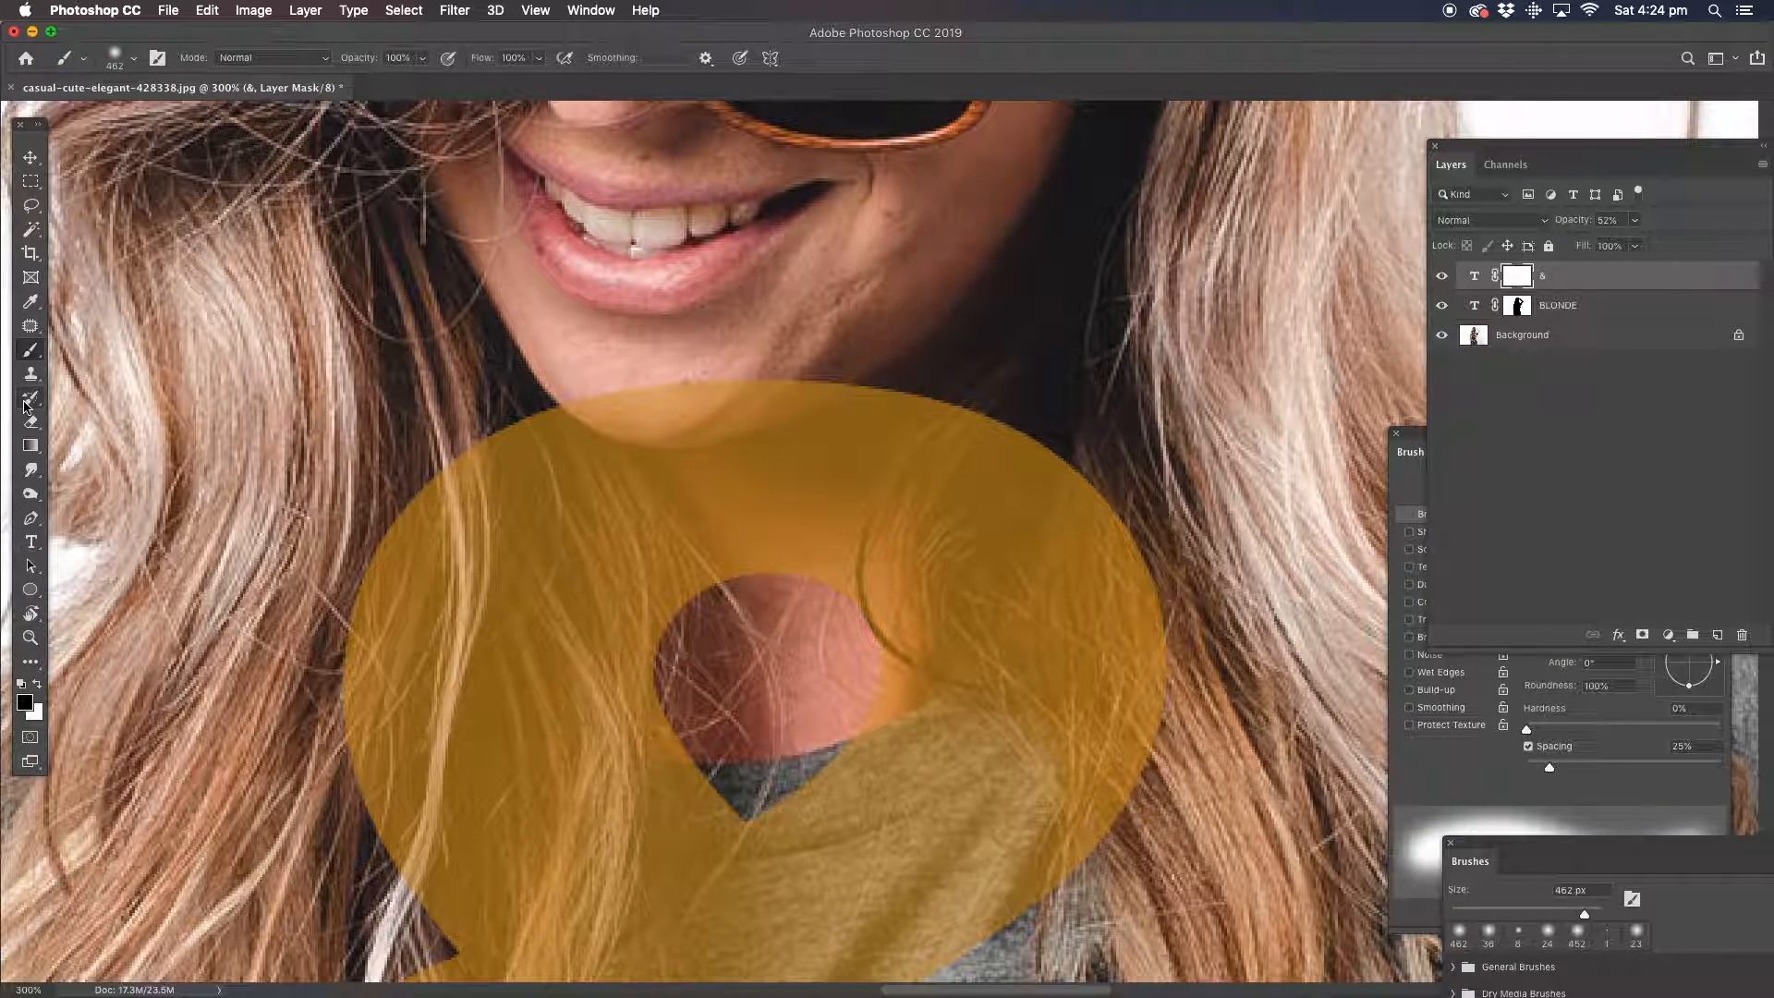
click(1480, 739)
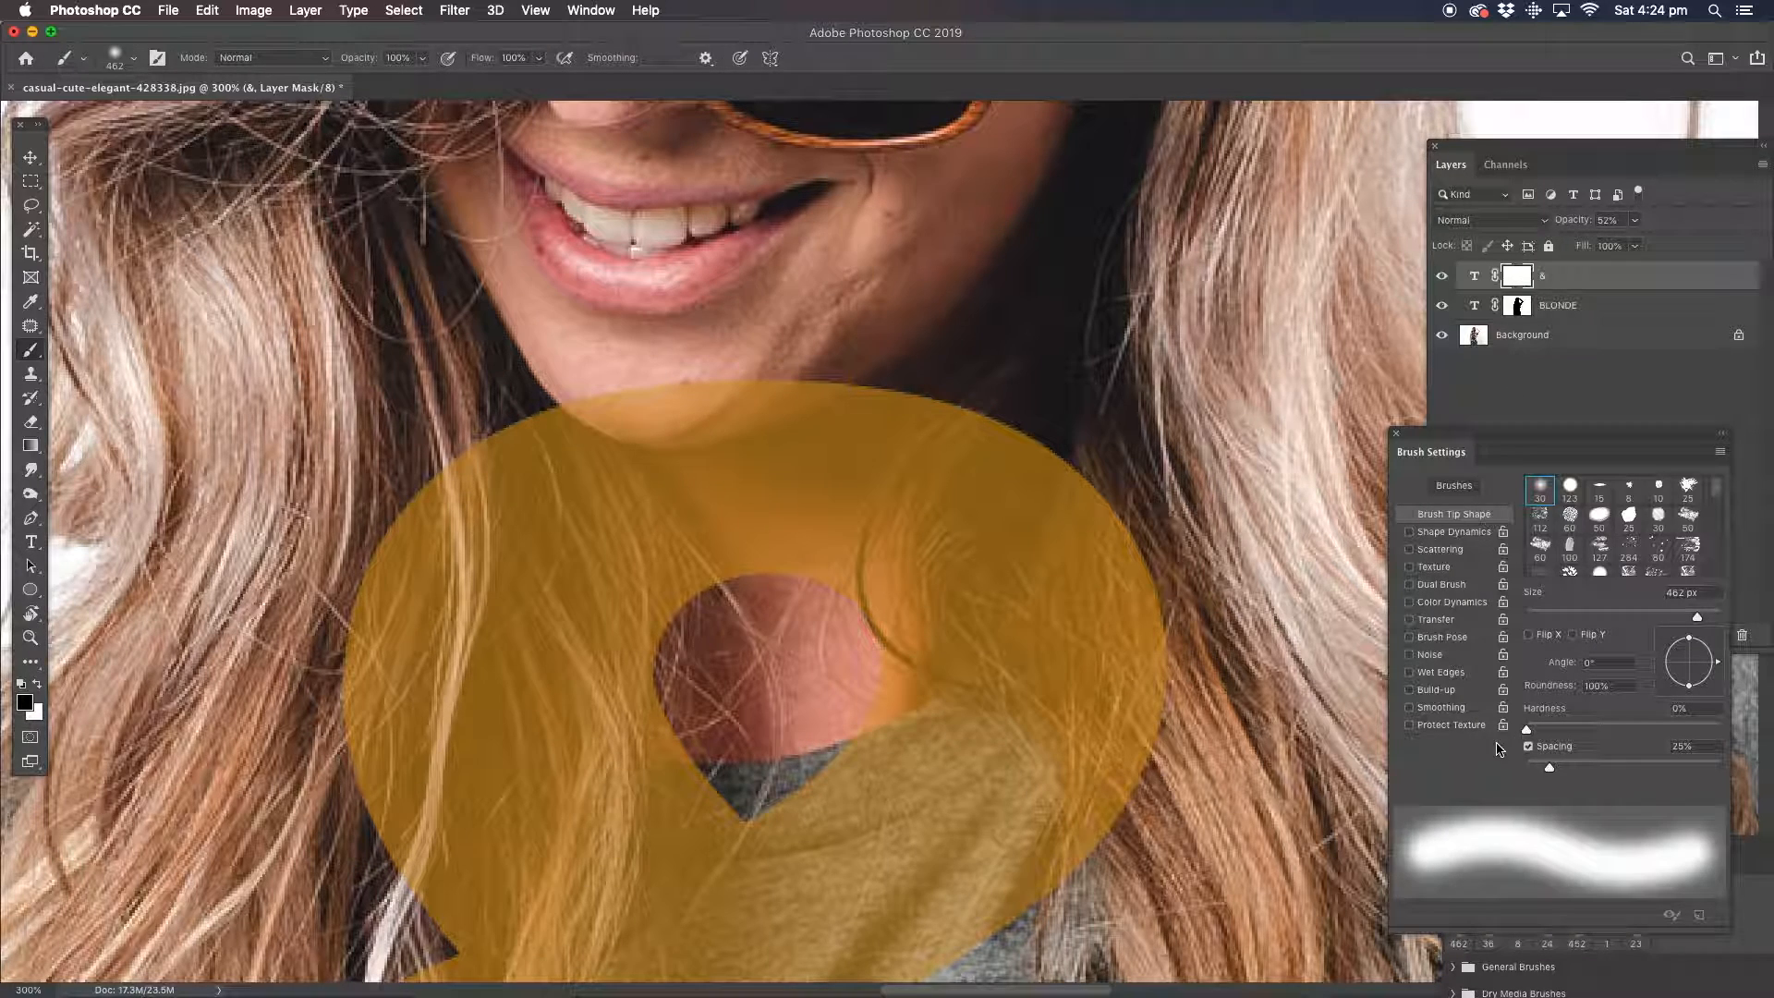
click(1535, 617)
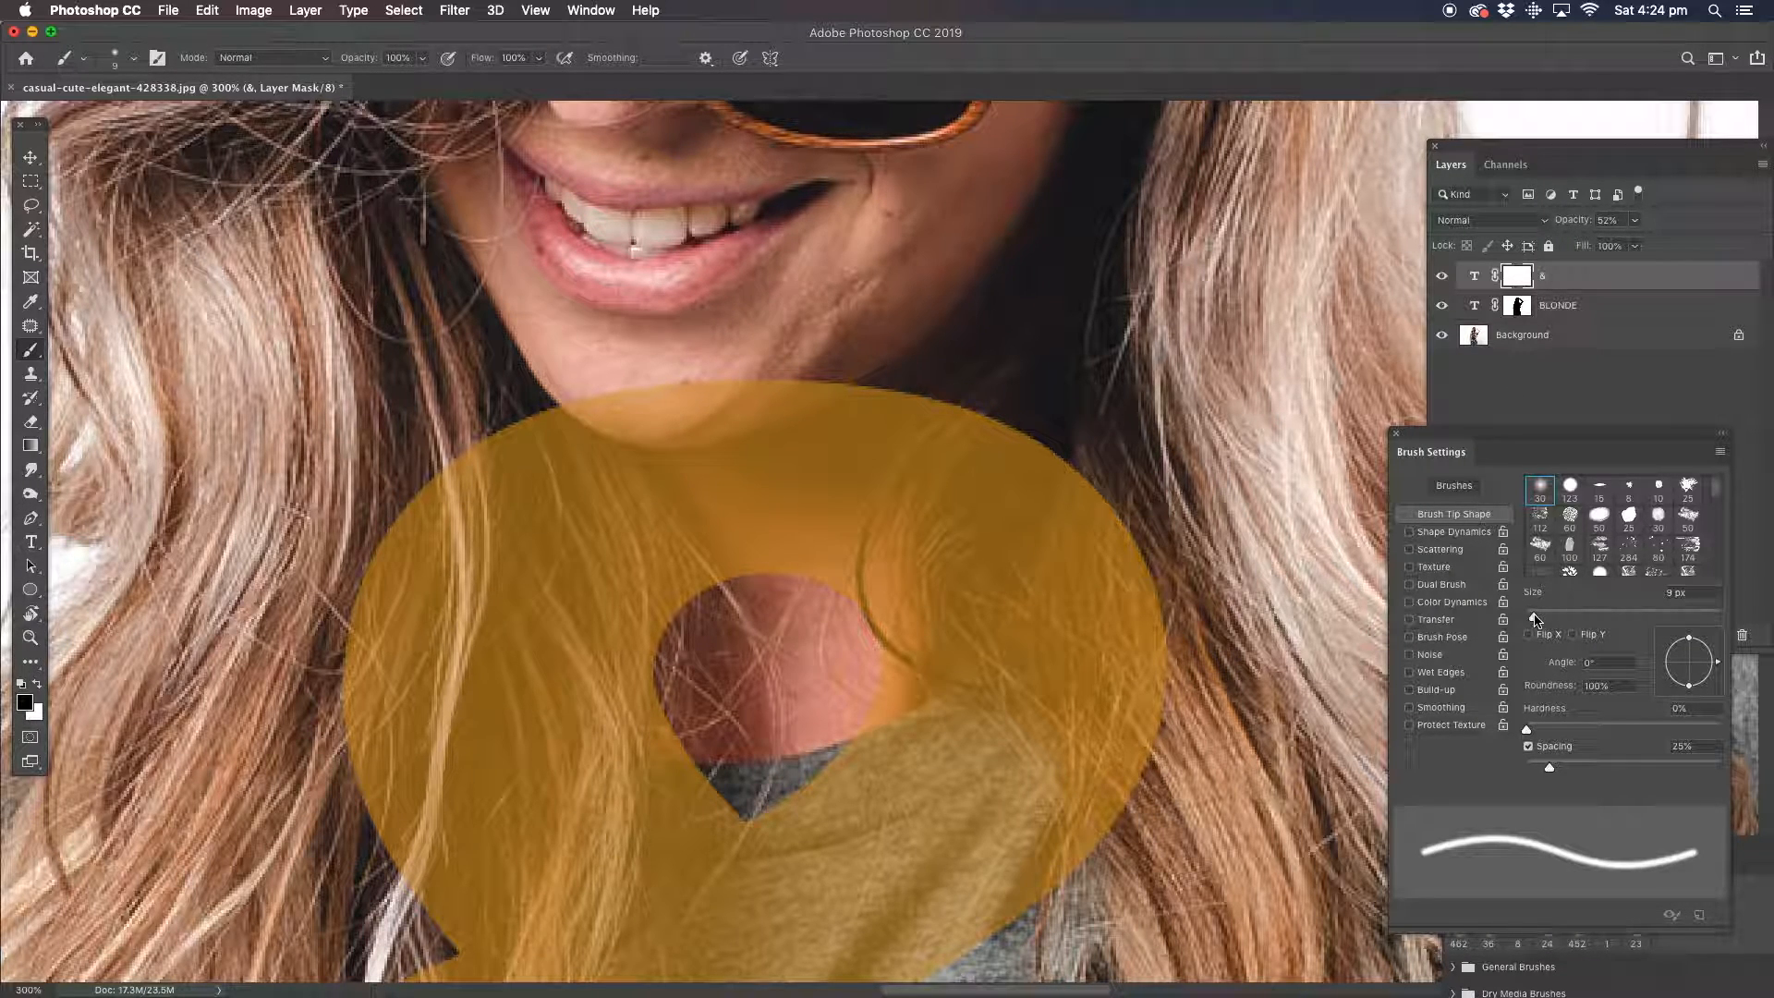
mouse_move(735, 409)
mouse_down()
mouse_move(792, 375)
mouse_move(804, 388)
mouse_move(732, 411)
mouse_up()
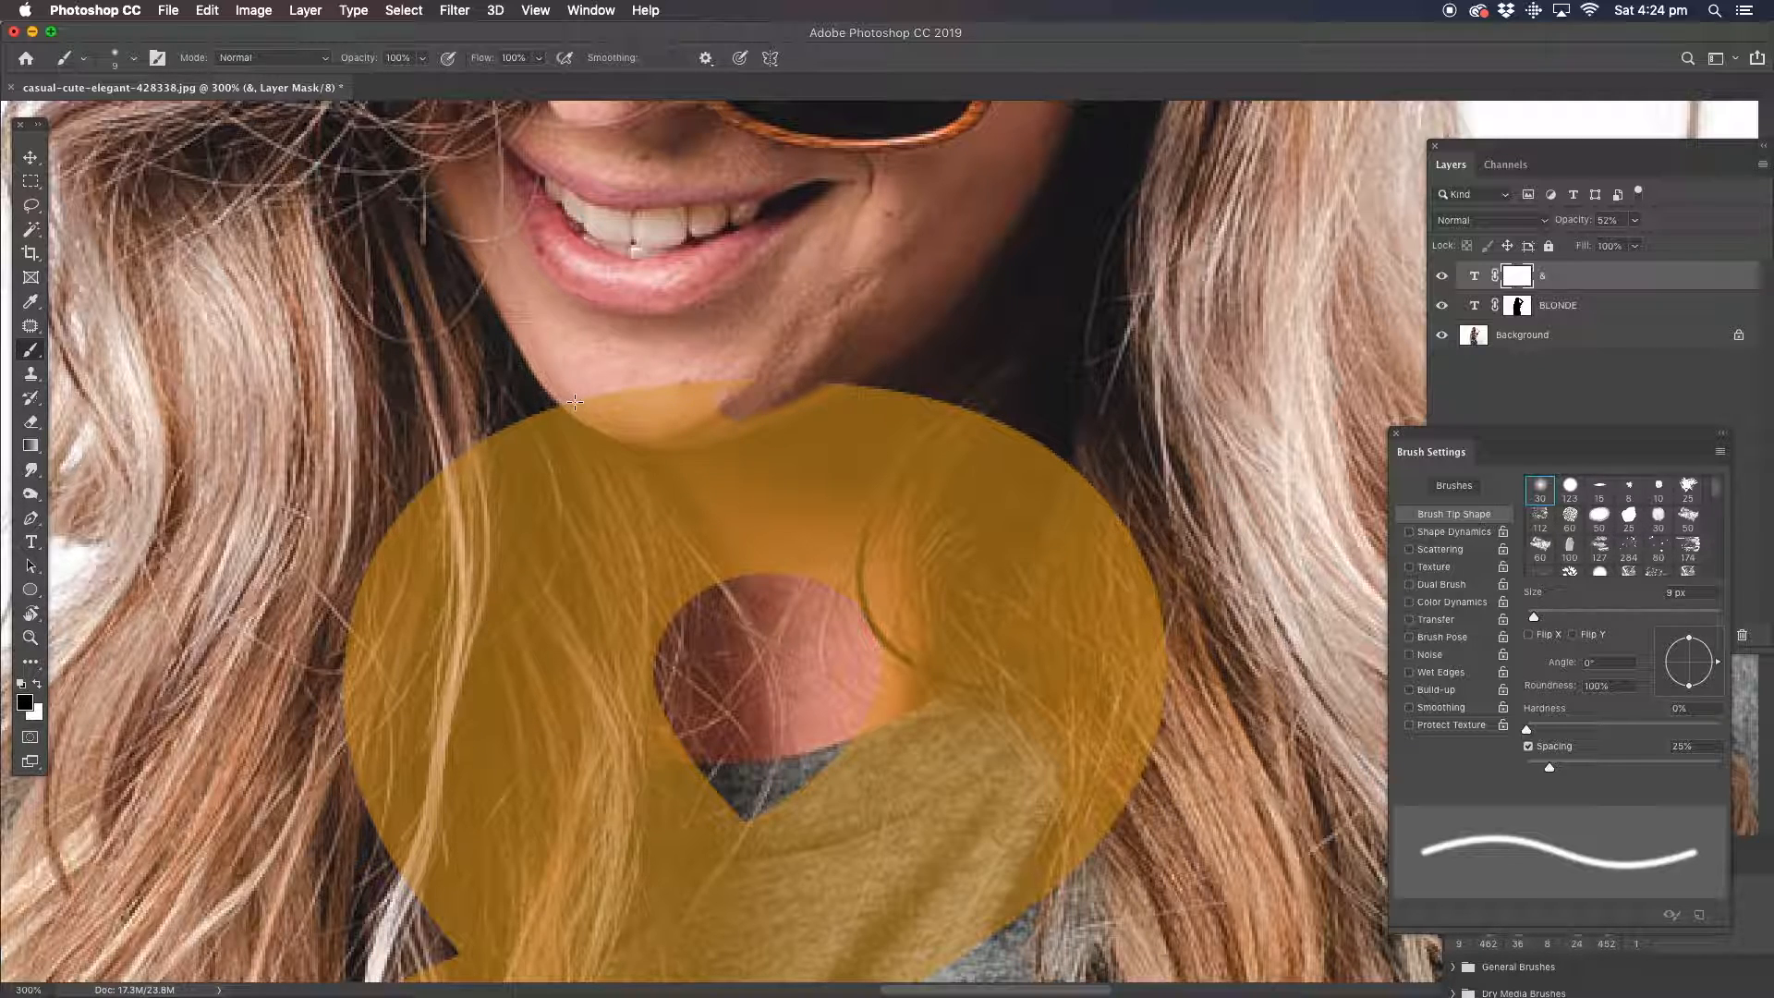
mouse_move(801, 385)
mouse_down()
mouse_move(837, 377)
mouse_move(784, 401)
mouse_move(852, 366)
mouse_move(698, 427)
mouse_move(567, 394)
mouse_move(690, 389)
mouse_up()
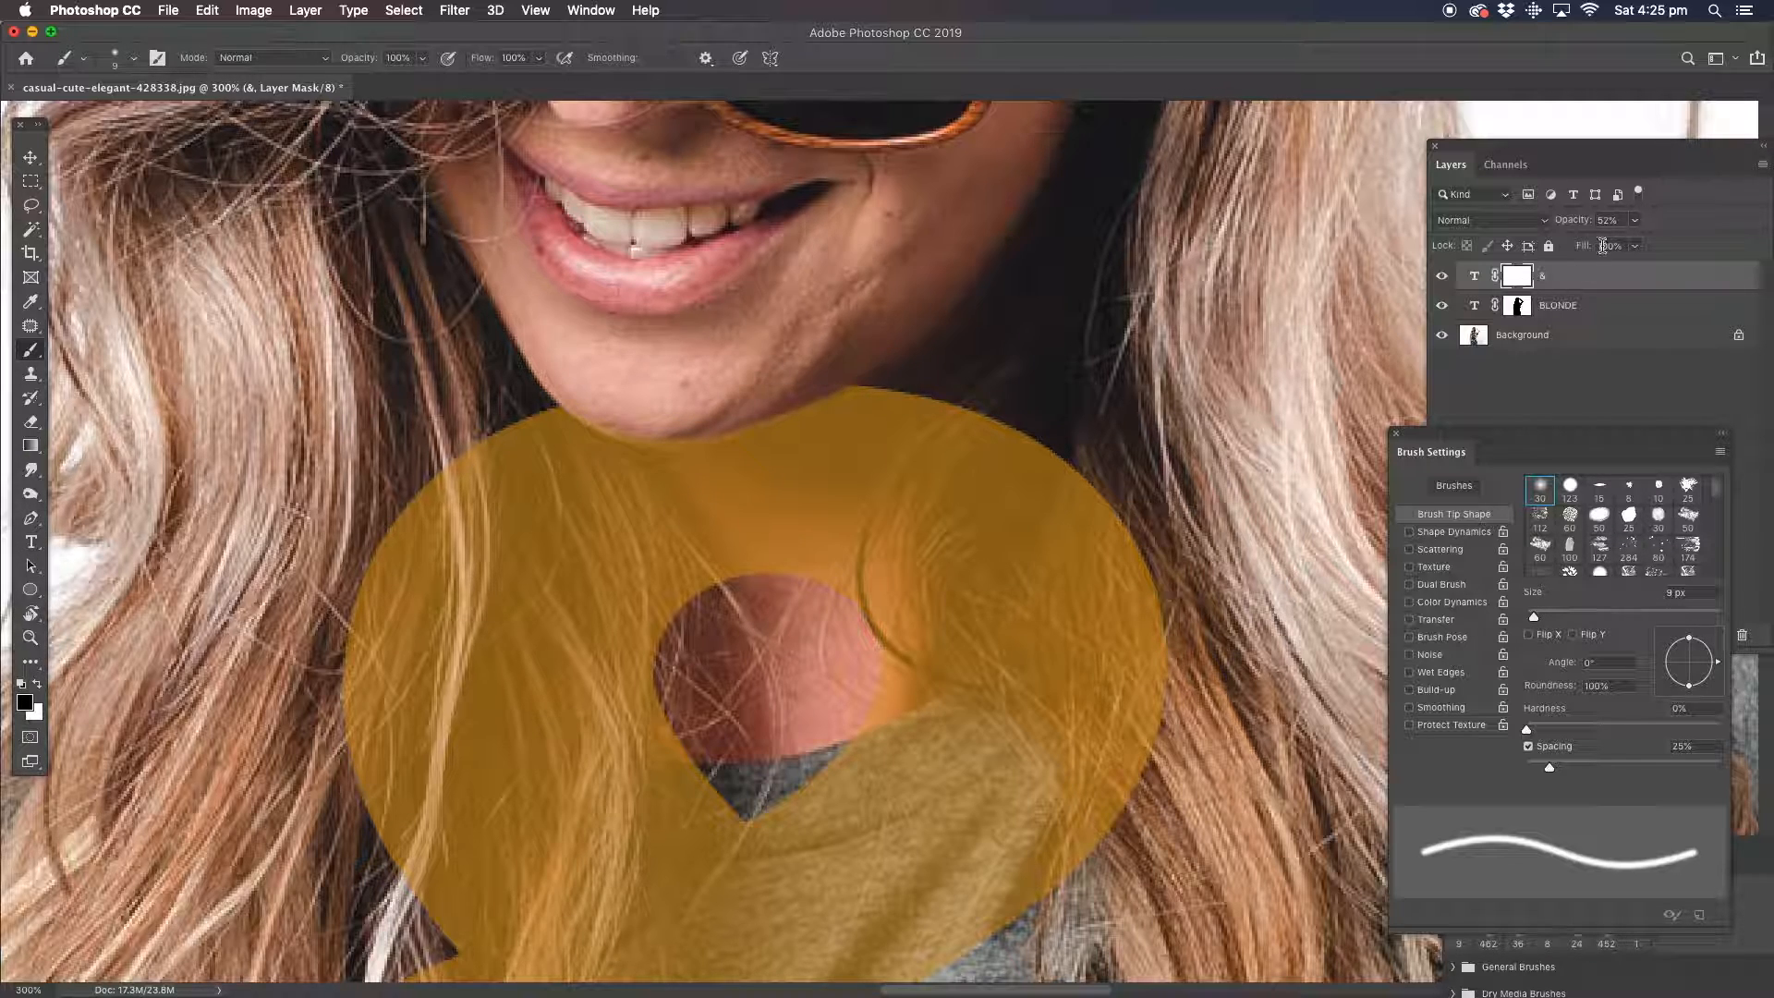
Restore the & text layer's opacity to 100%.
click(1598, 280)
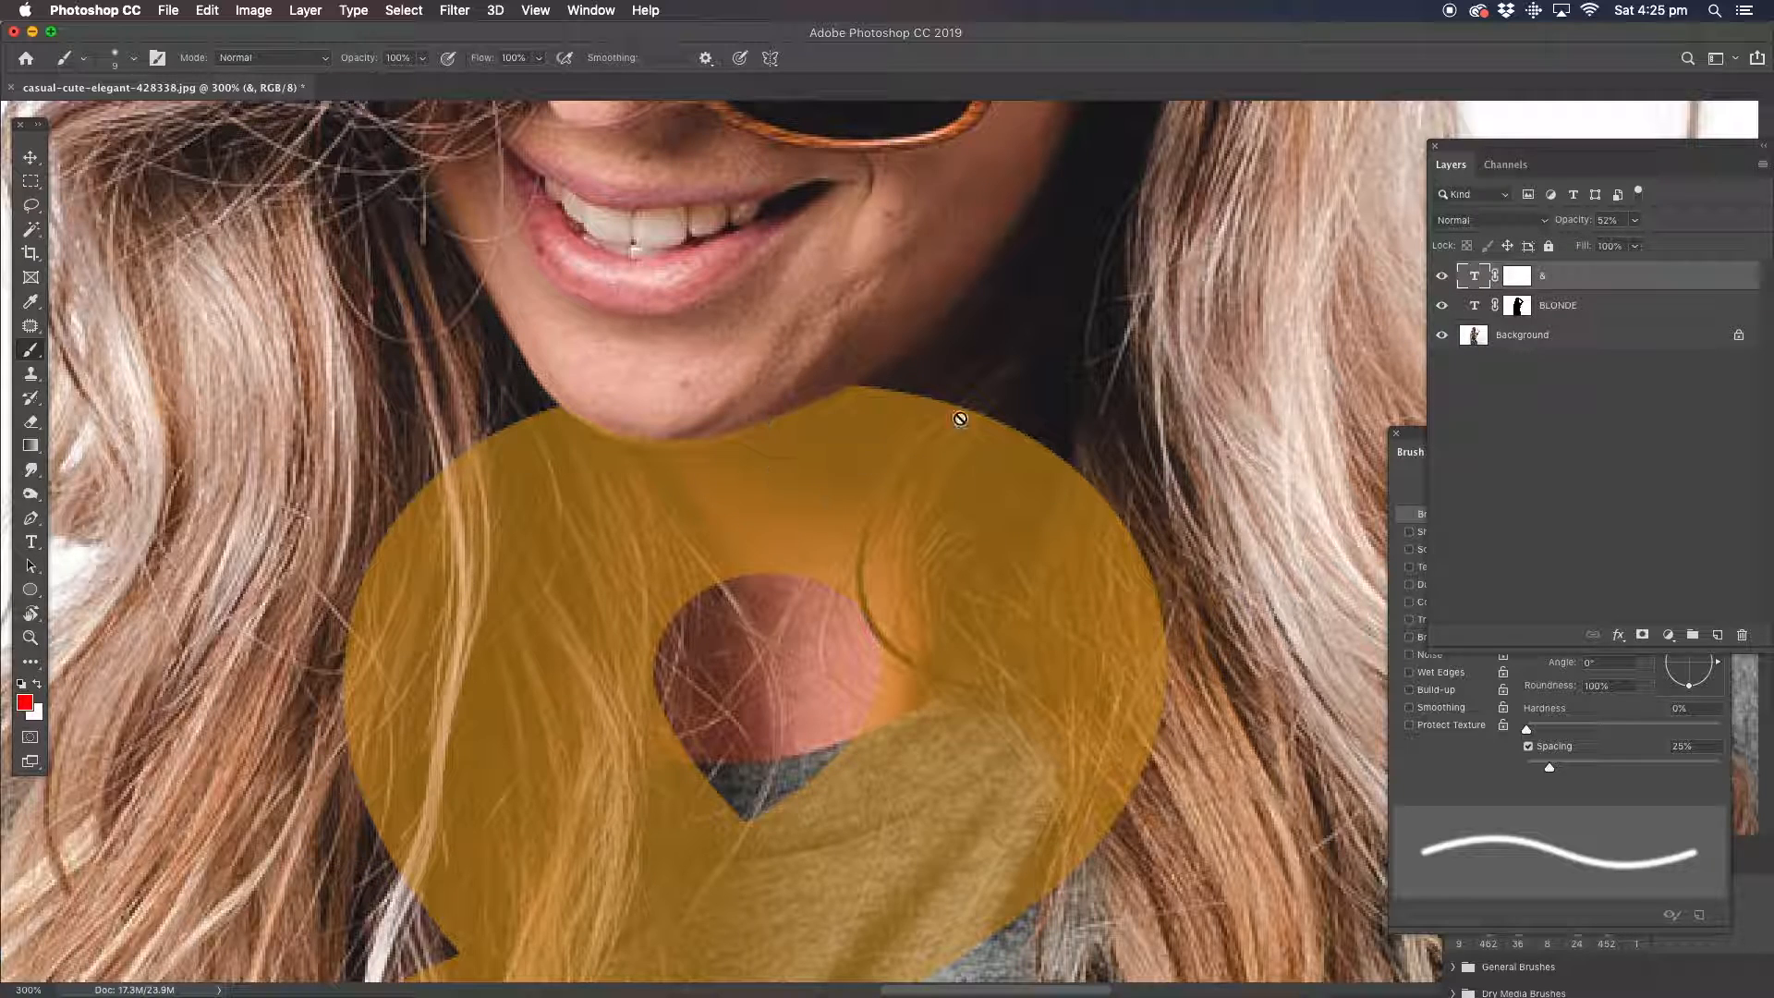
click(1637, 226)
drag(1629, 243, 1746, 245)
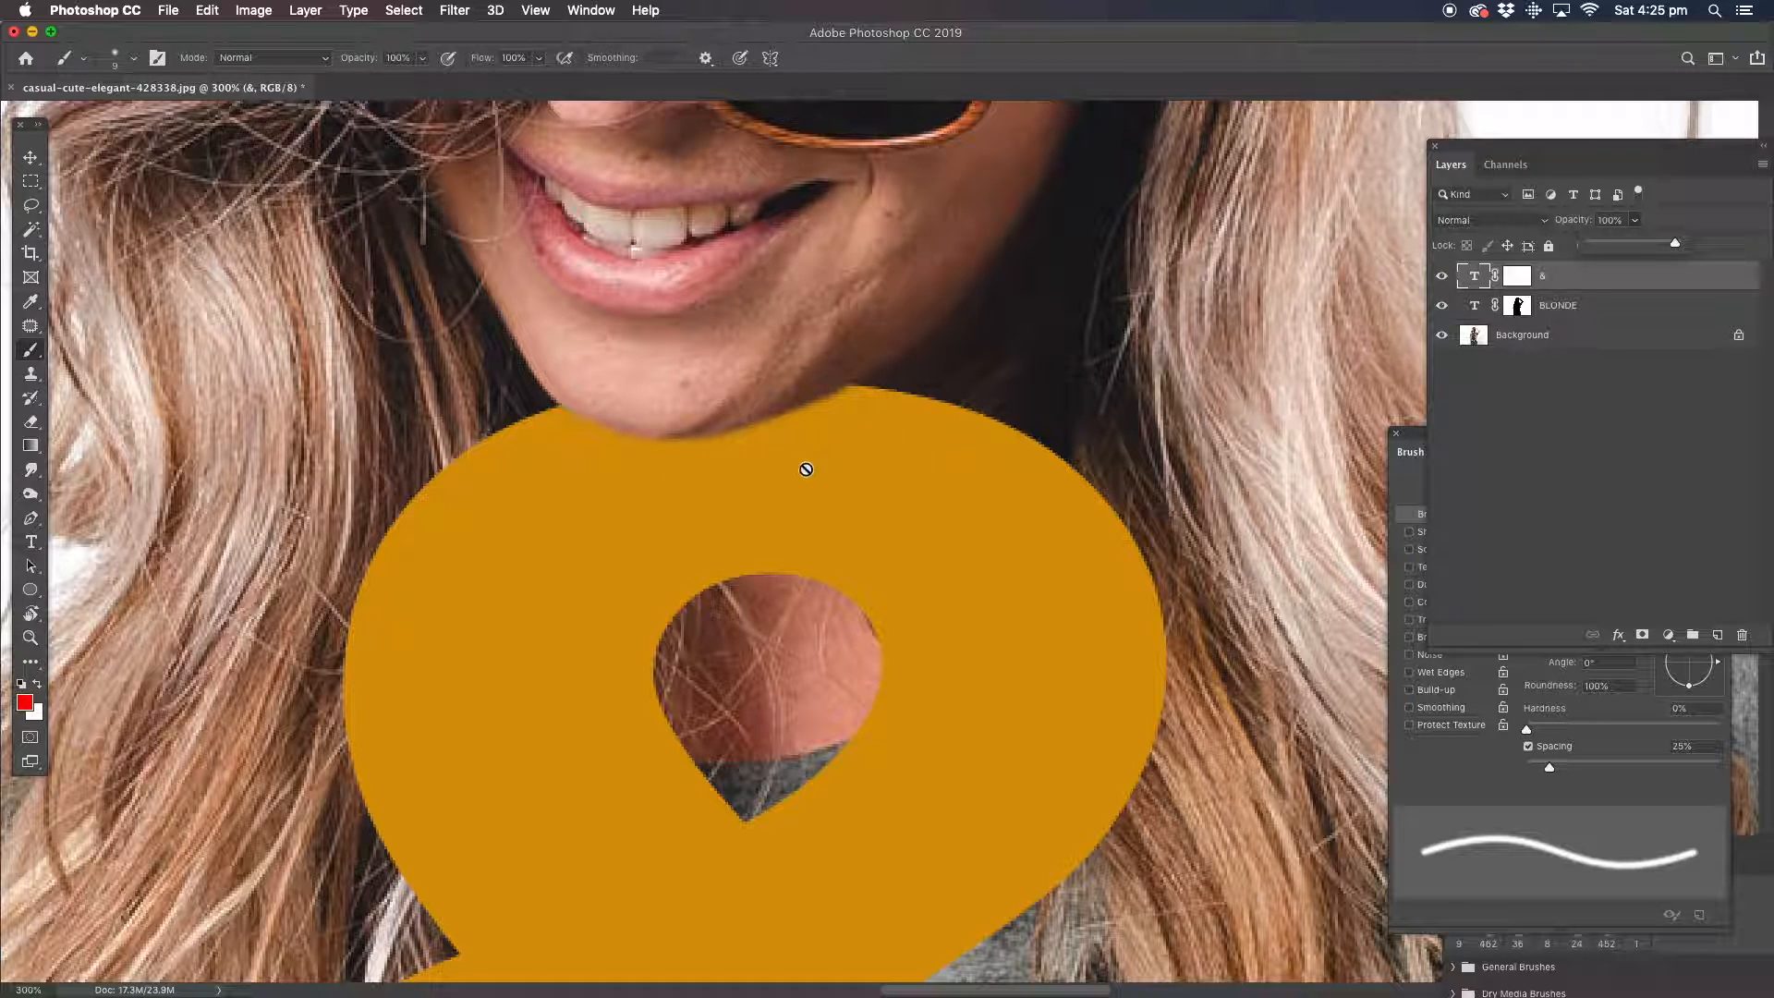
Paint a black shadow stroke along the underside of the chin, over the &, on a new layer above it.
click(31, 638)
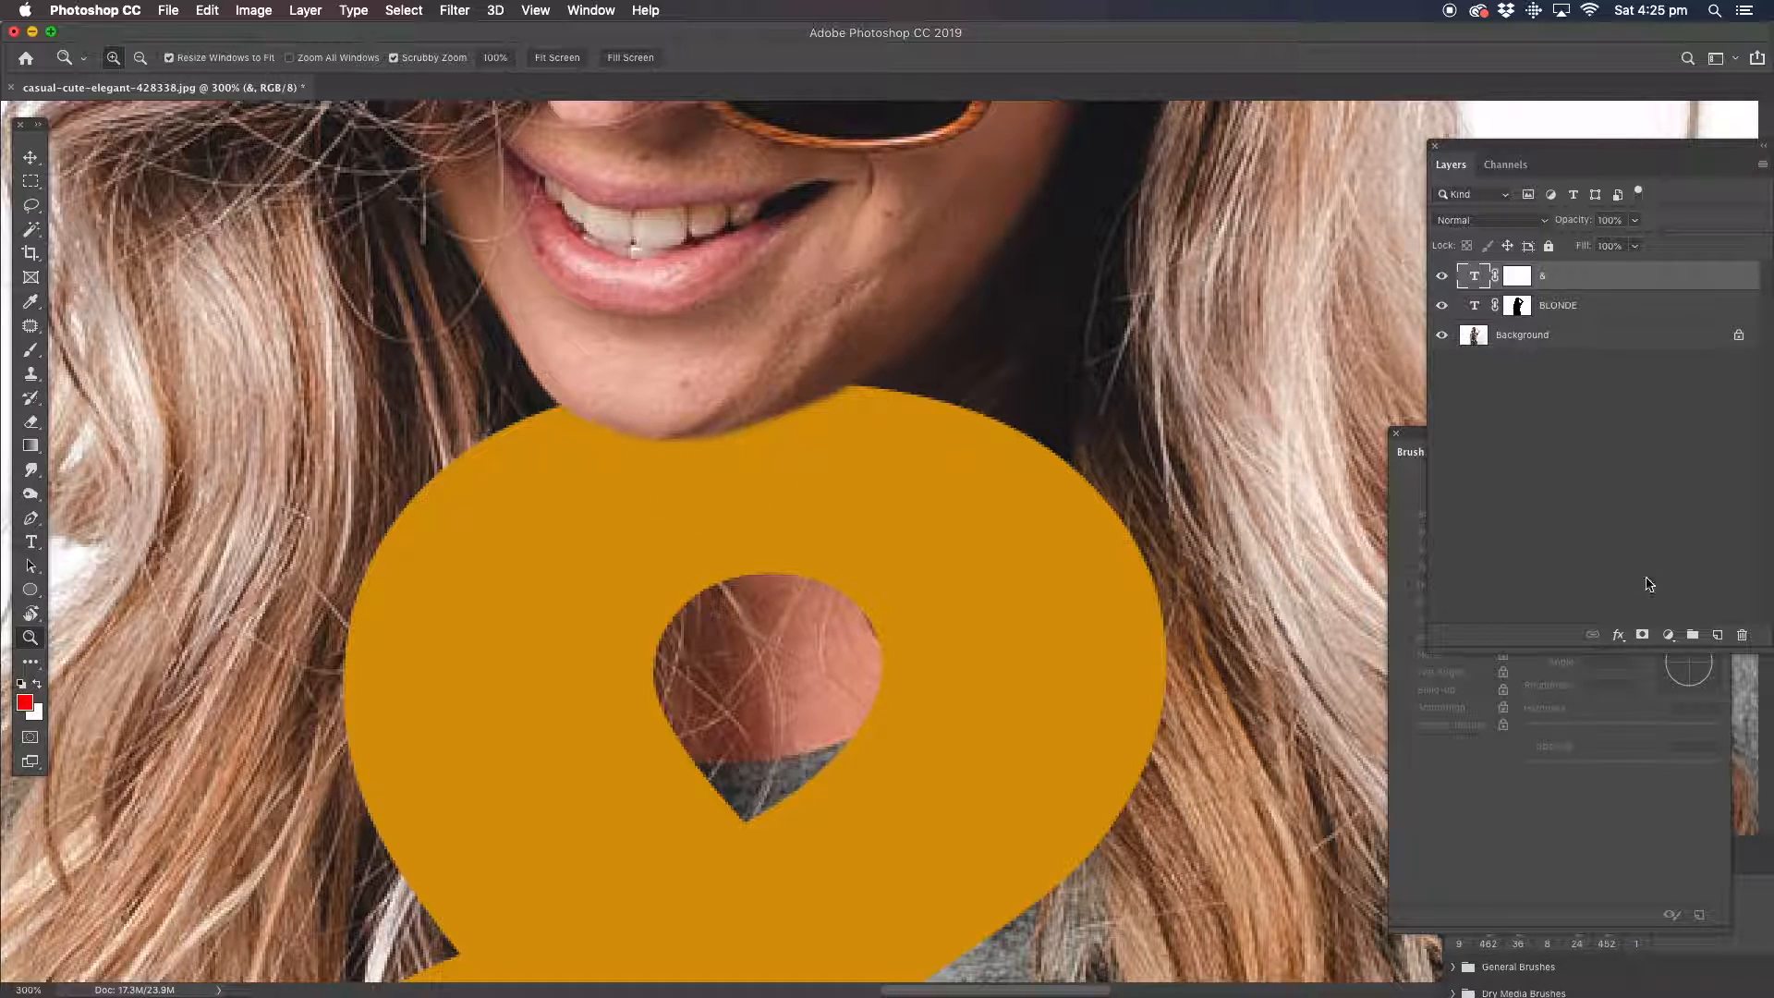
click(1717, 636)
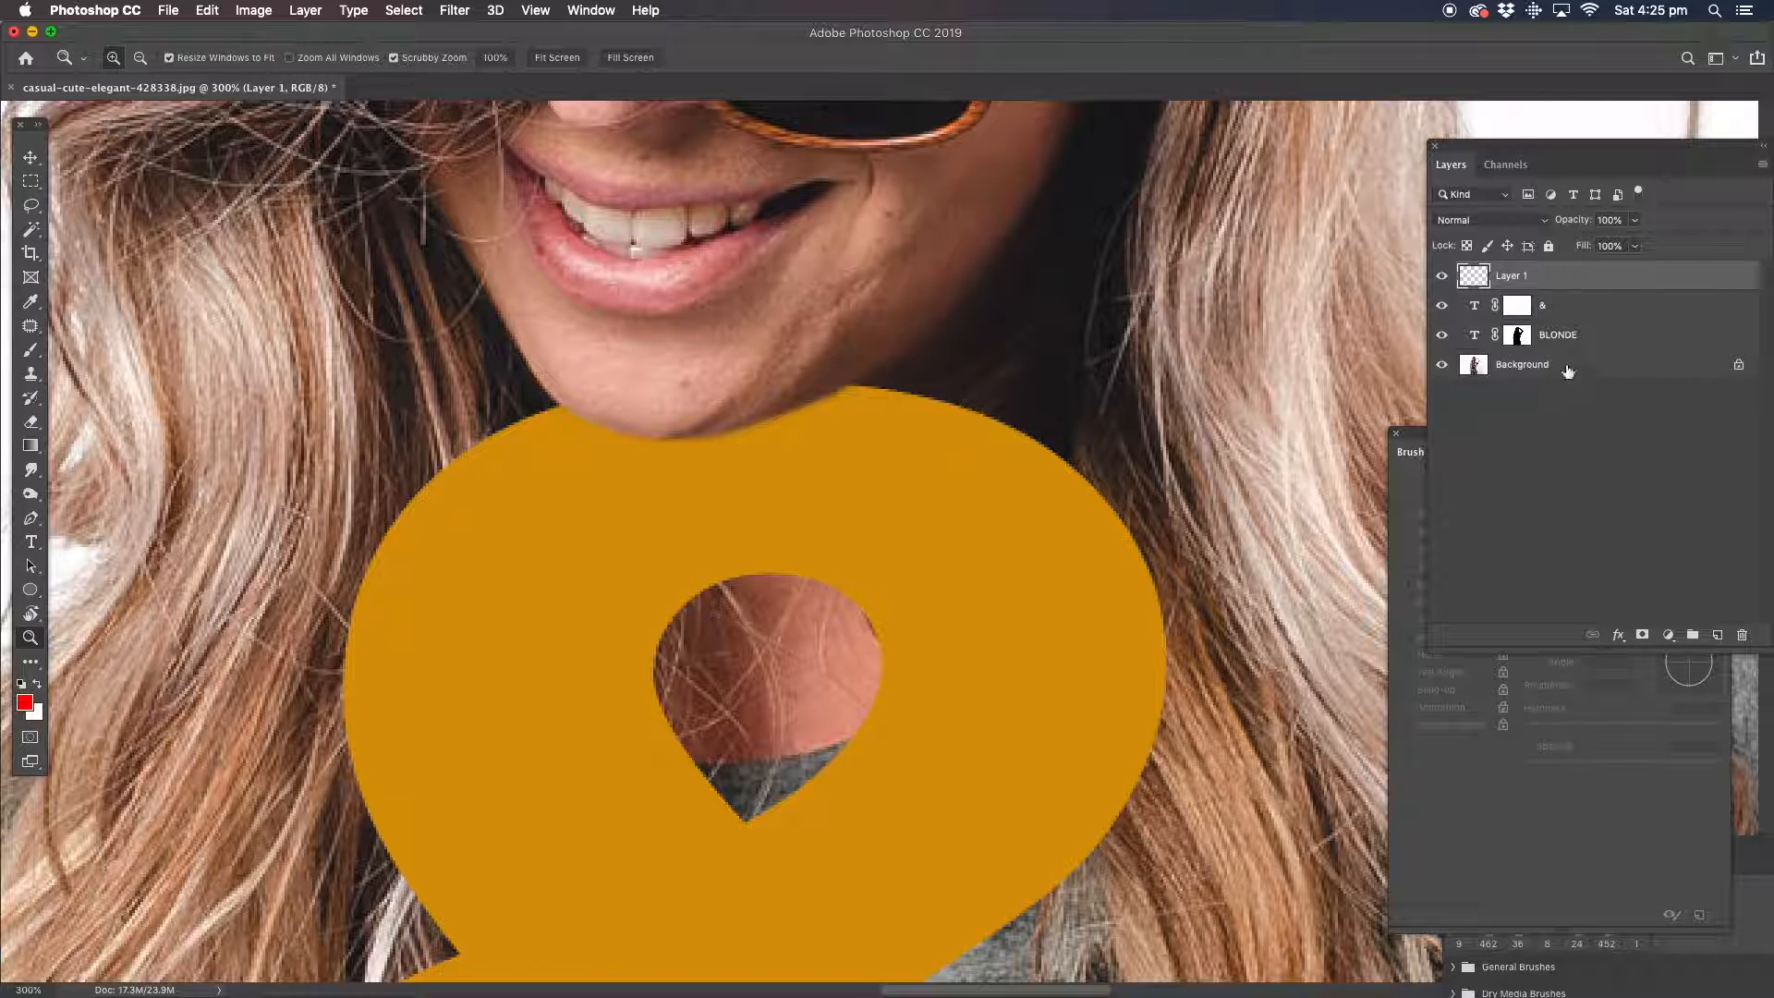
click(31, 349)
click(26, 698)
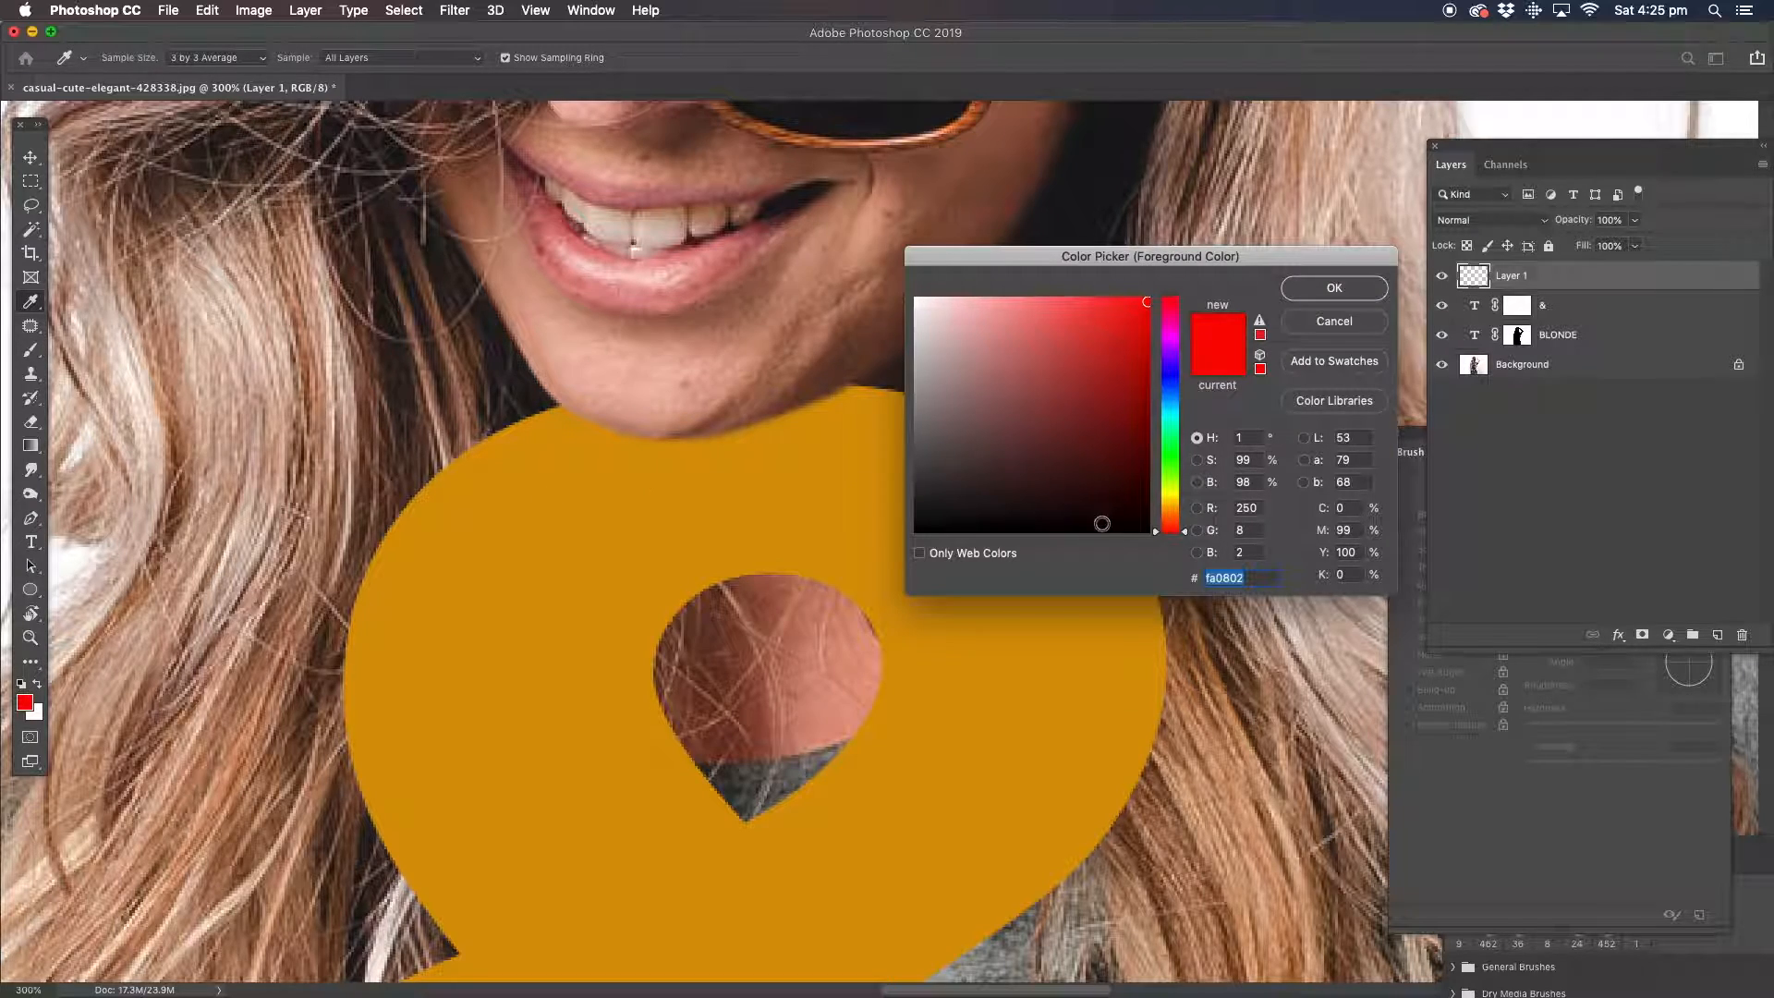
click(1135, 520)
click(1334, 288)
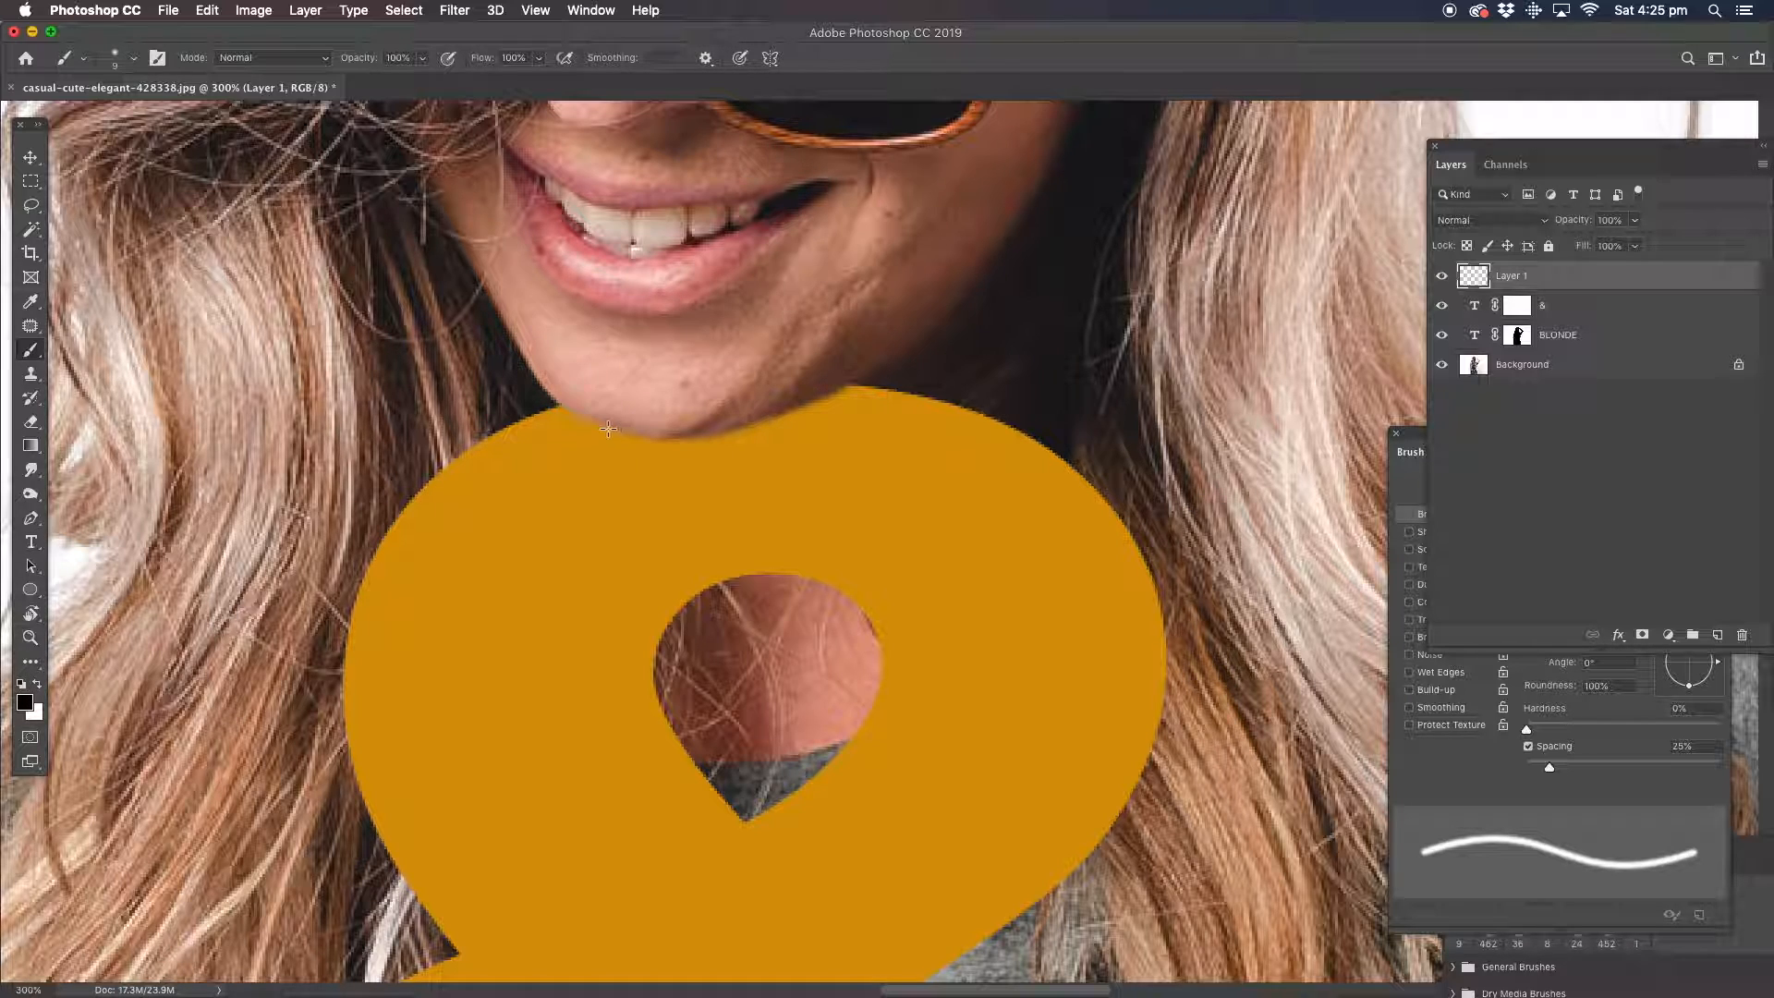
mouse_move(614, 427)
mouse_down()
mouse_move(757, 452)
mouse_move(892, 389)
mouse_move(751, 441)
mouse_move(650, 446)
mouse_move(731, 437)
mouse_move(868, 382)
mouse_move(718, 448)
mouse_move(632, 434)
mouse_move(693, 426)
mouse_up()
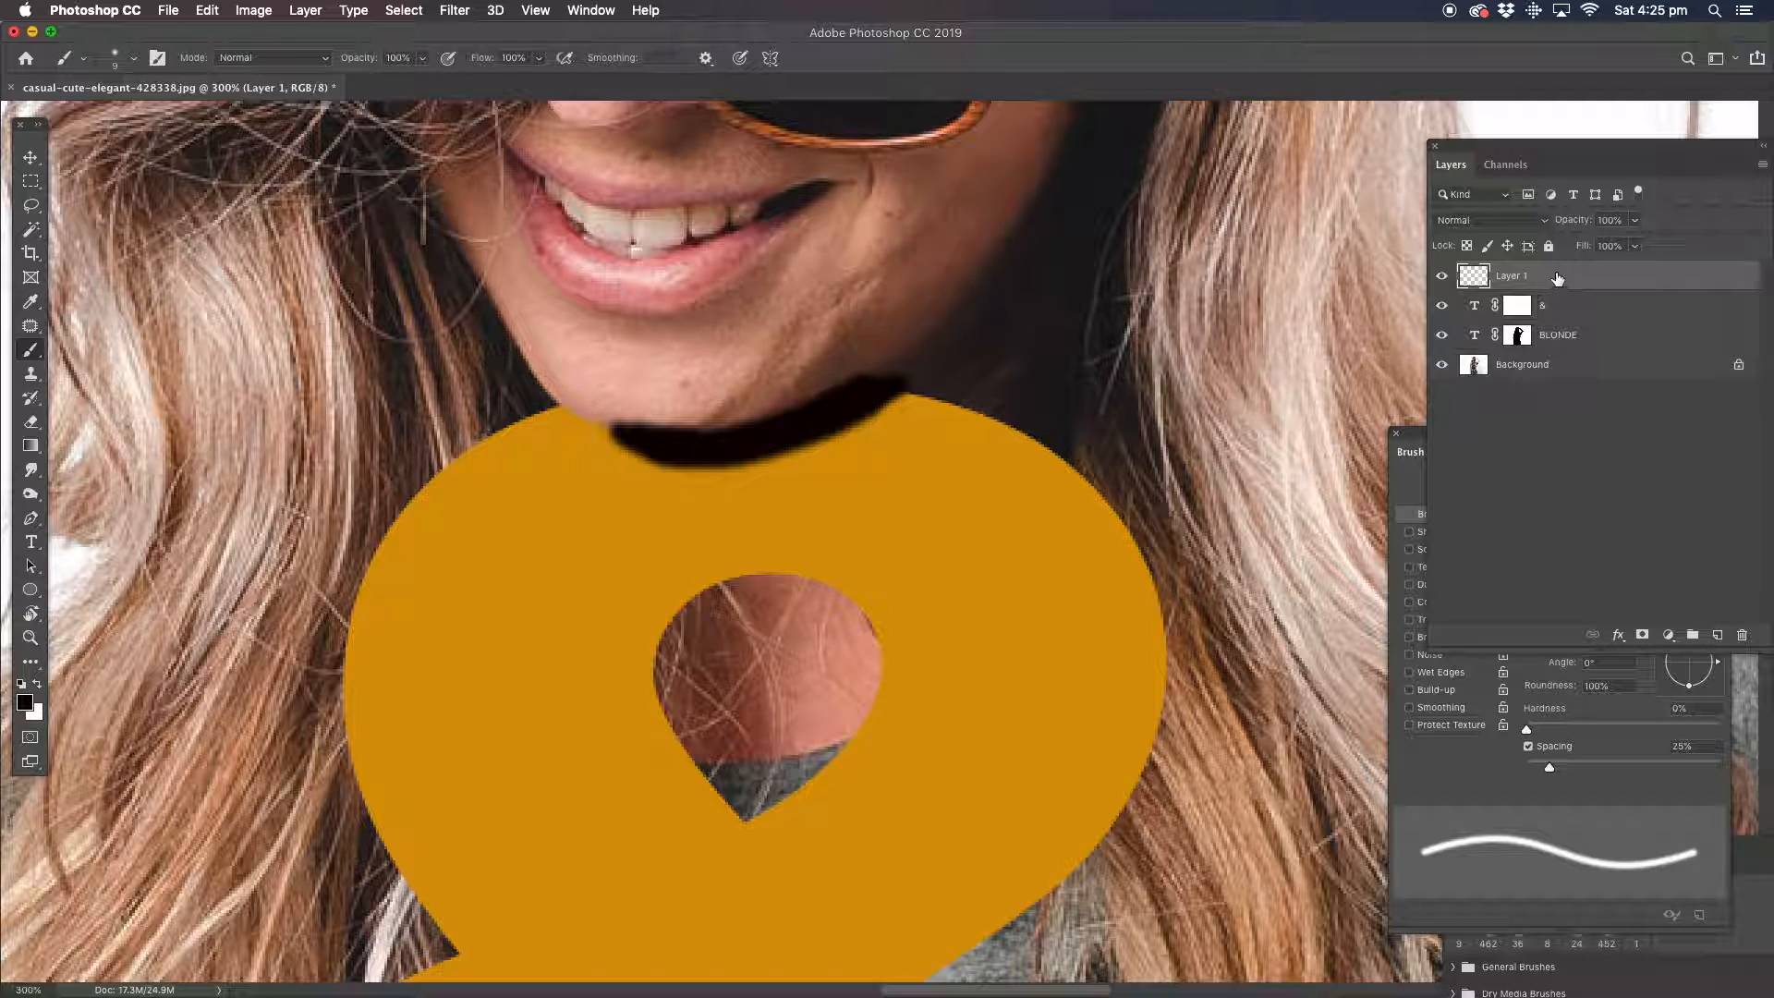
Add a layer mask to the painted shadow layer and reduce the layer's opacity to 25%.
click(1636, 221)
drag(1575, 247, 1568, 244)
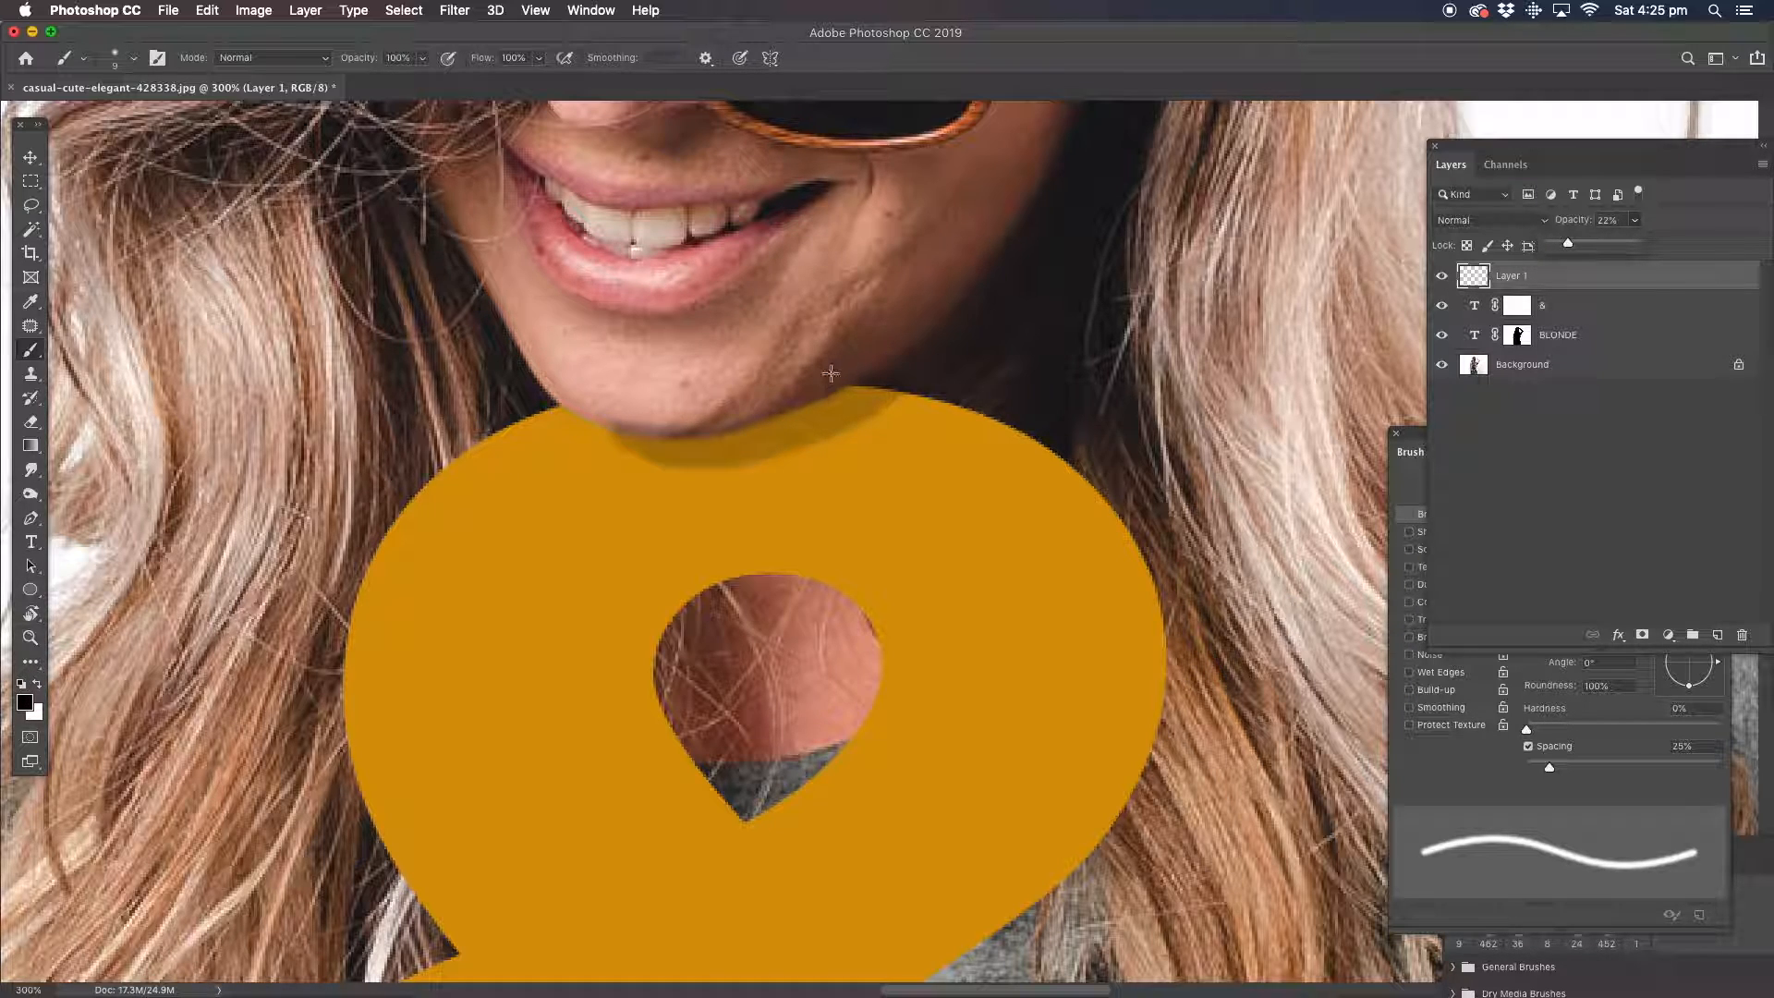
click(1643, 637)
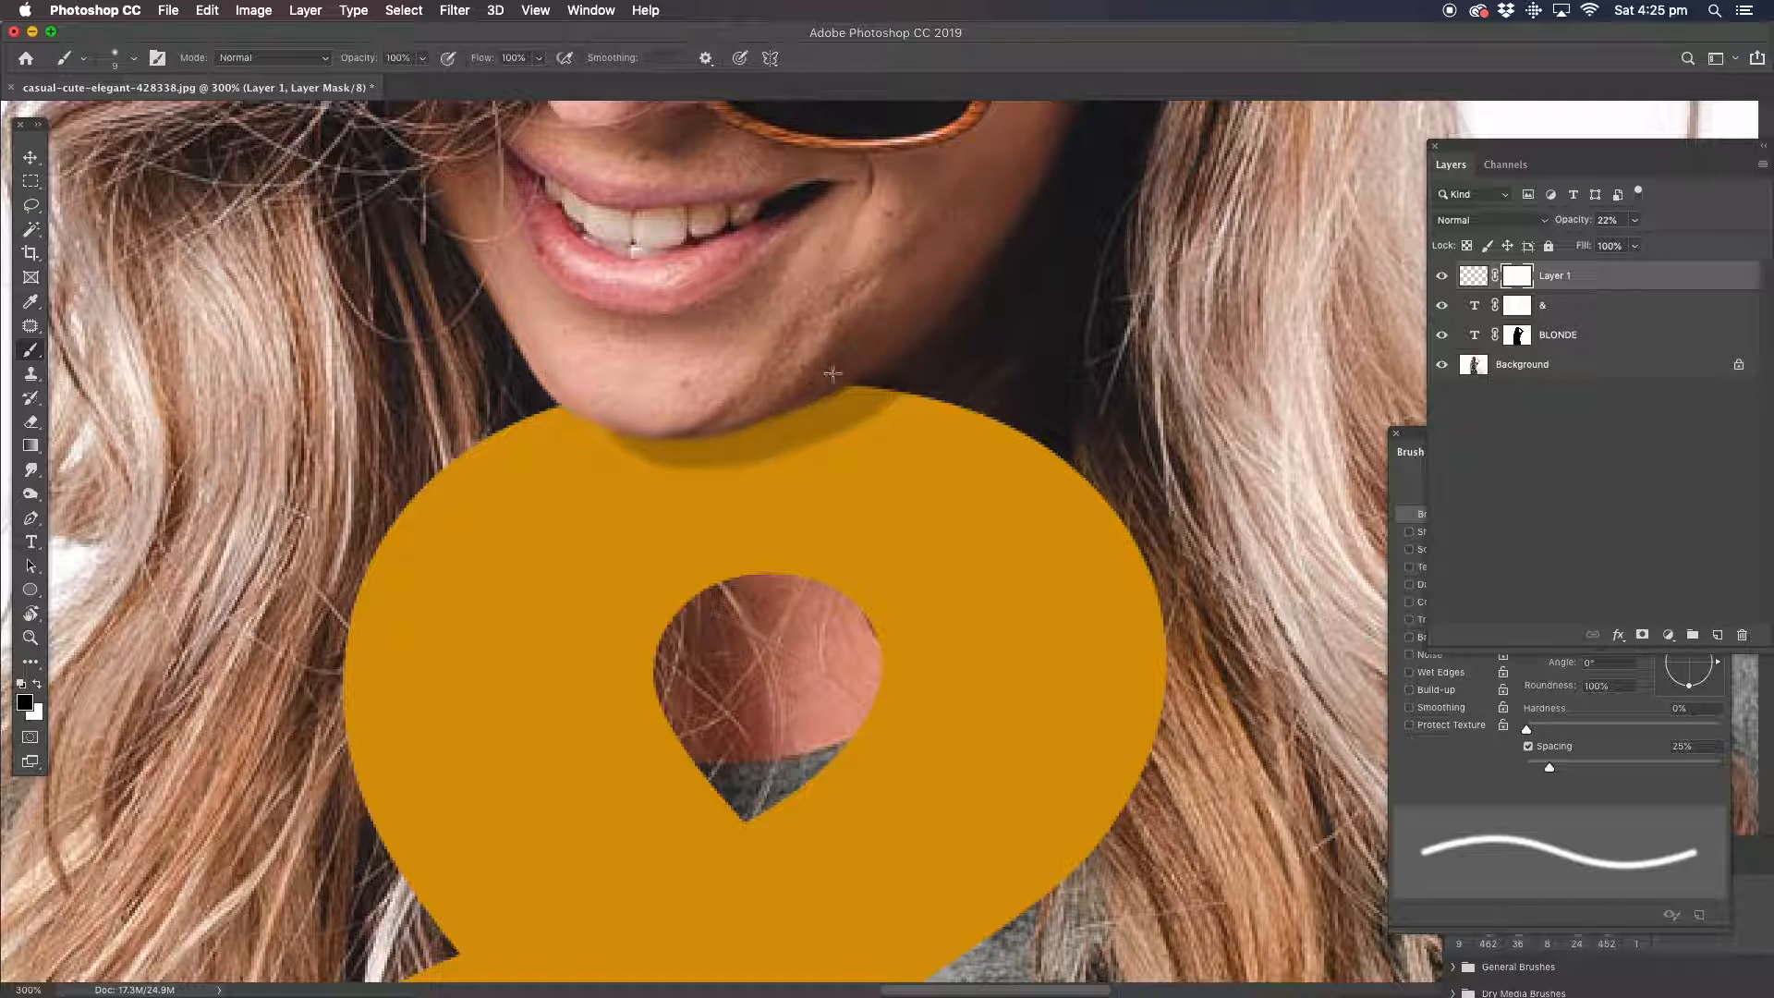
click(1635, 220)
drag(1626, 243, 1648, 245)
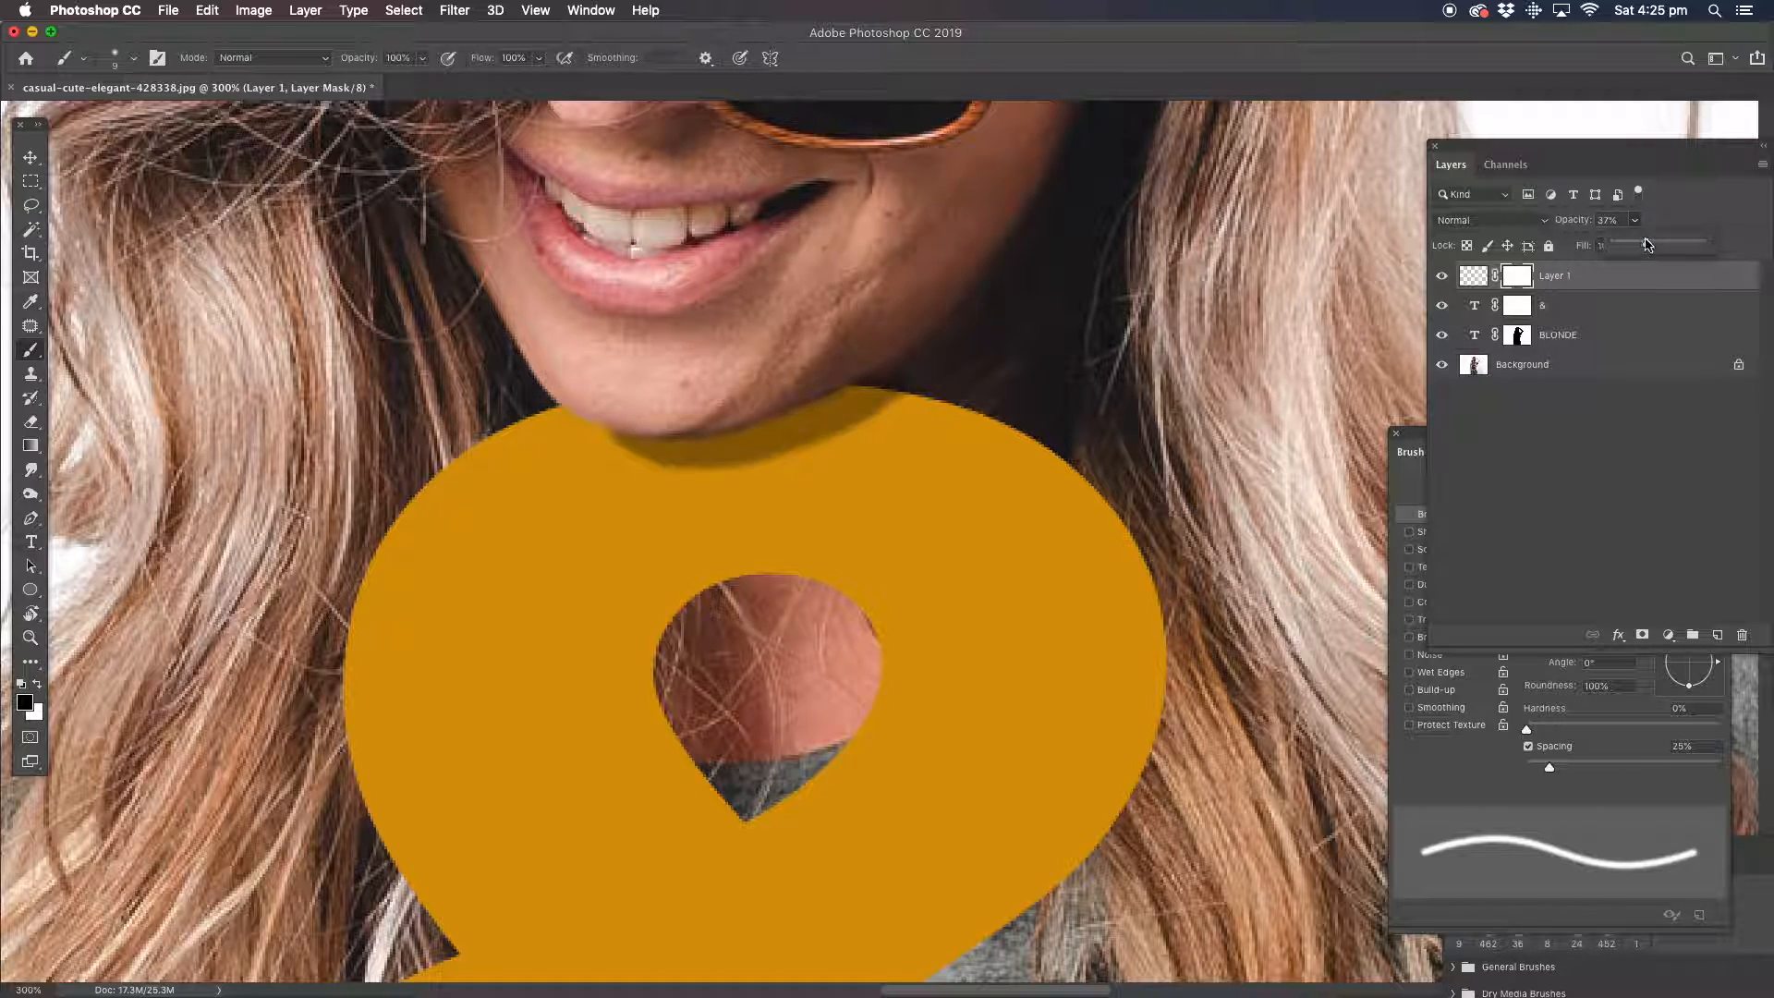
drag(1647, 246, 1637, 245)
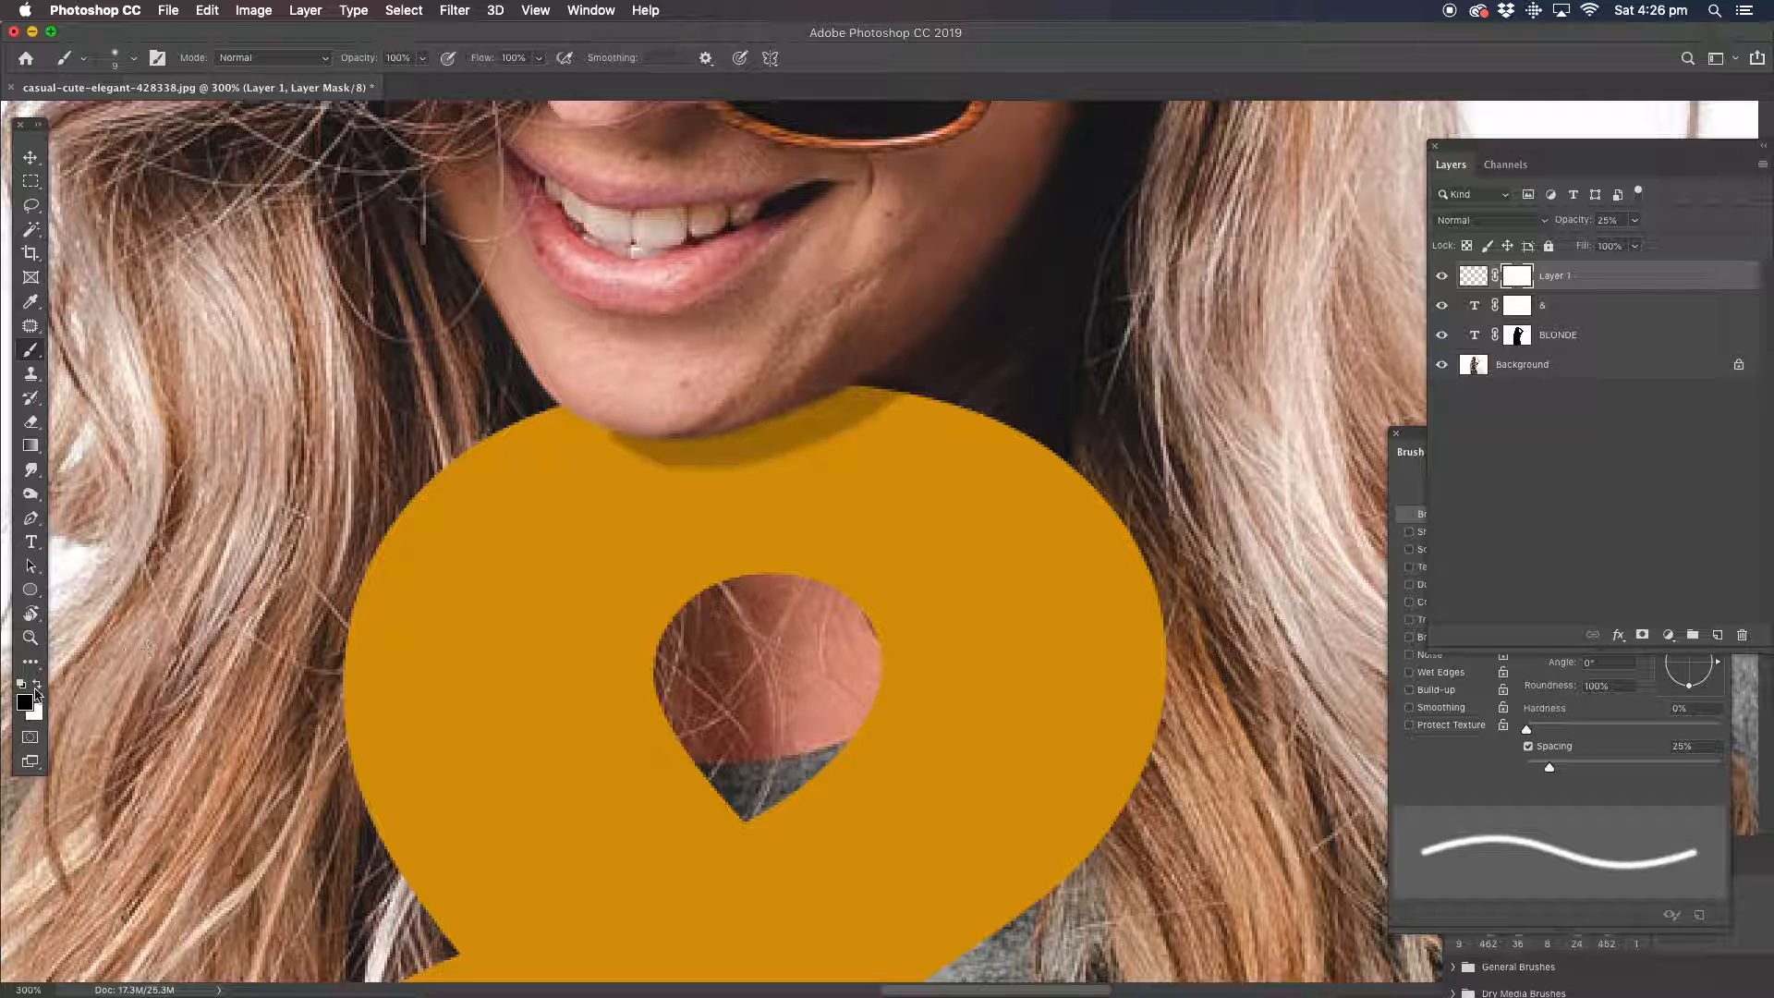
Compare the whole composition with the & text layer hidden and shown again.
click(31, 637)
right_click(742, 401)
click(767, 406)
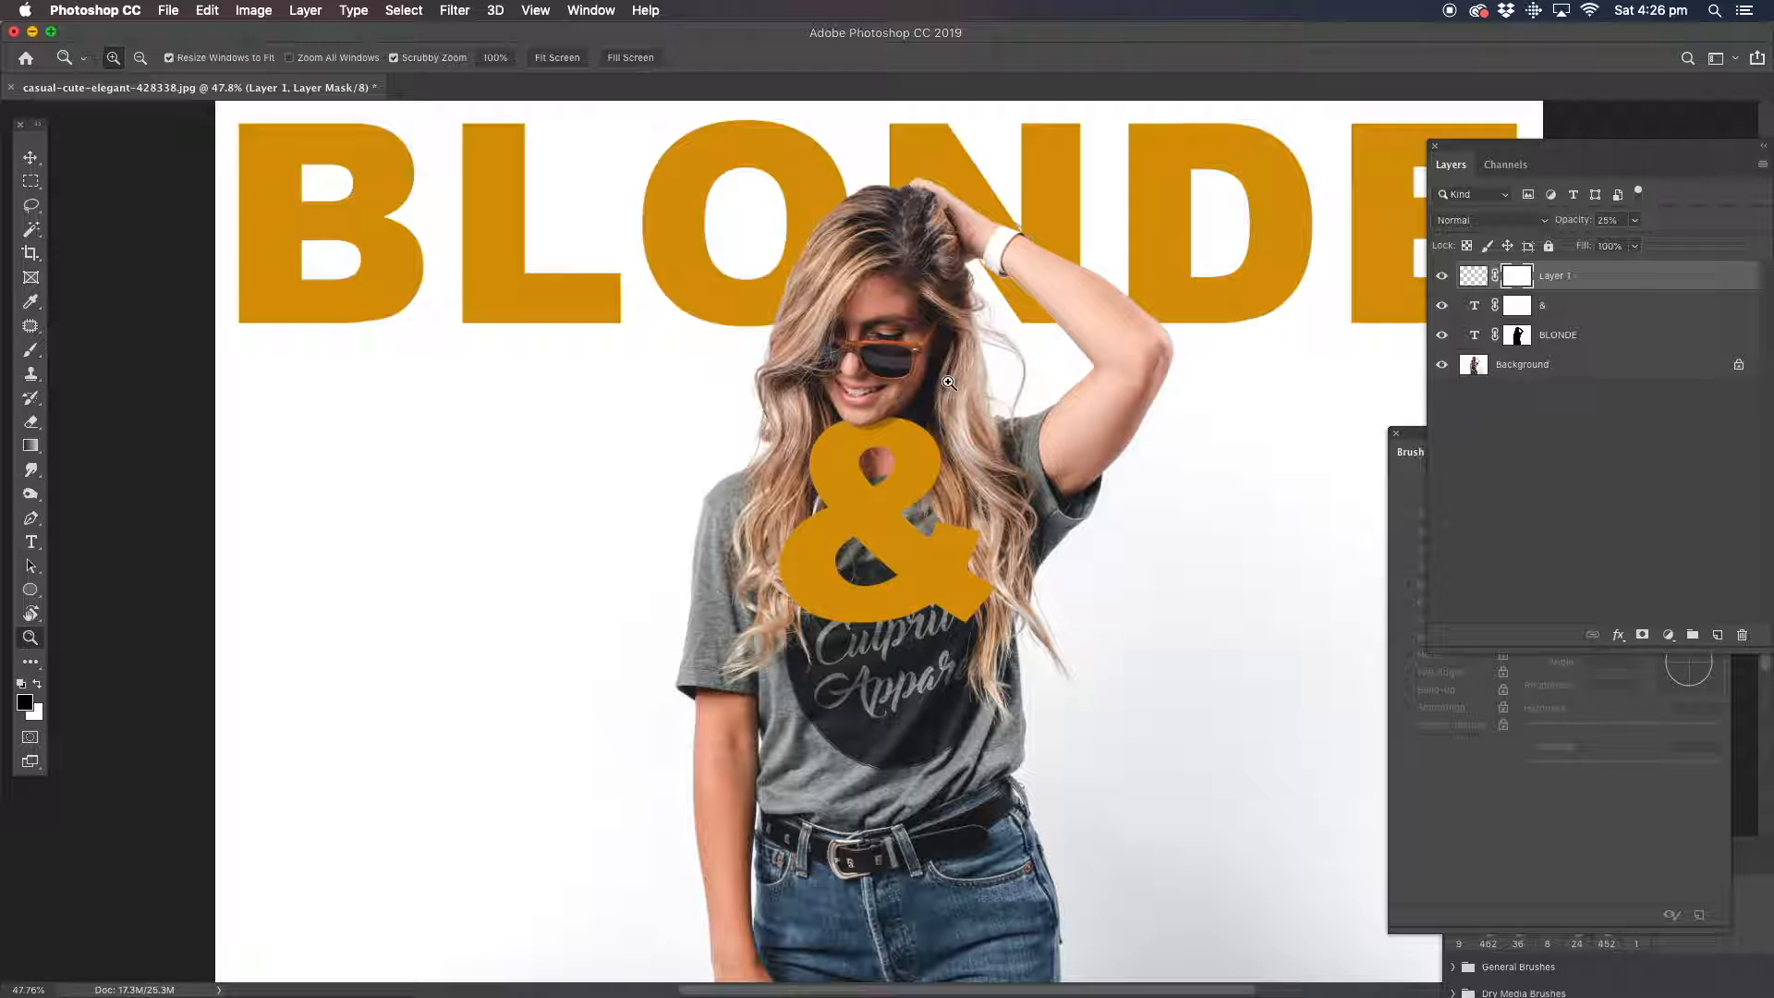
alt+click(1115, 472)
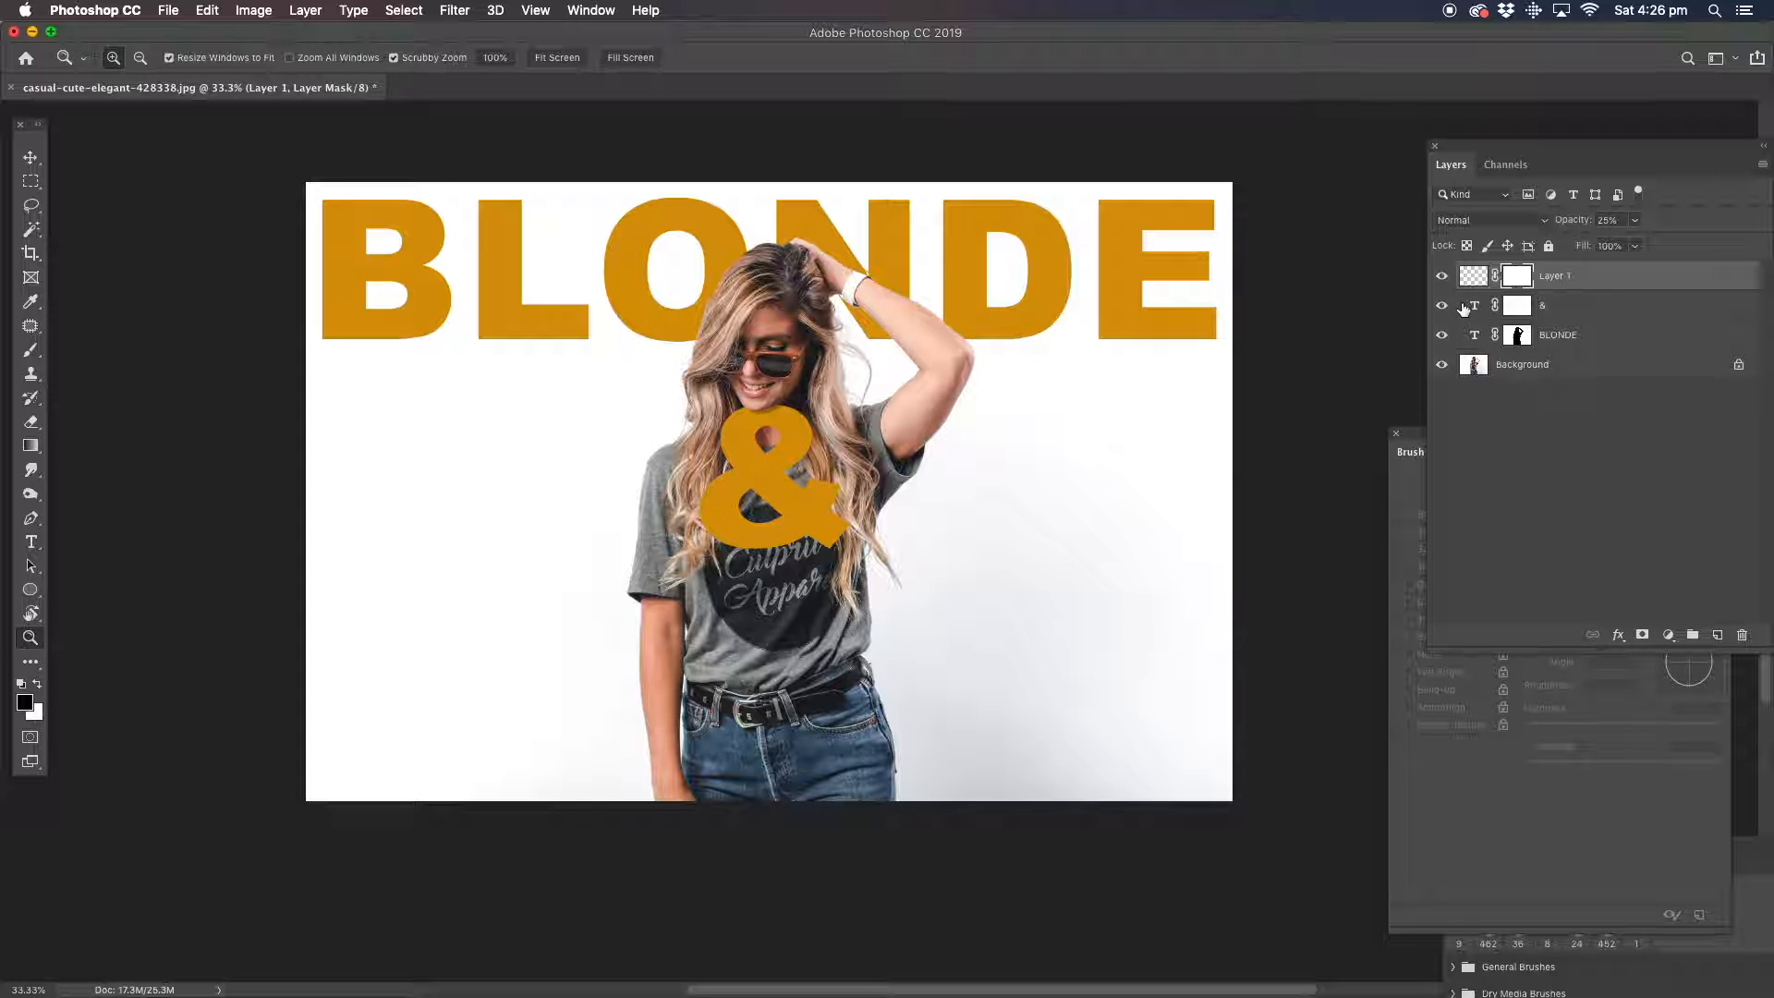
click(1569, 315)
click(1440, 306)
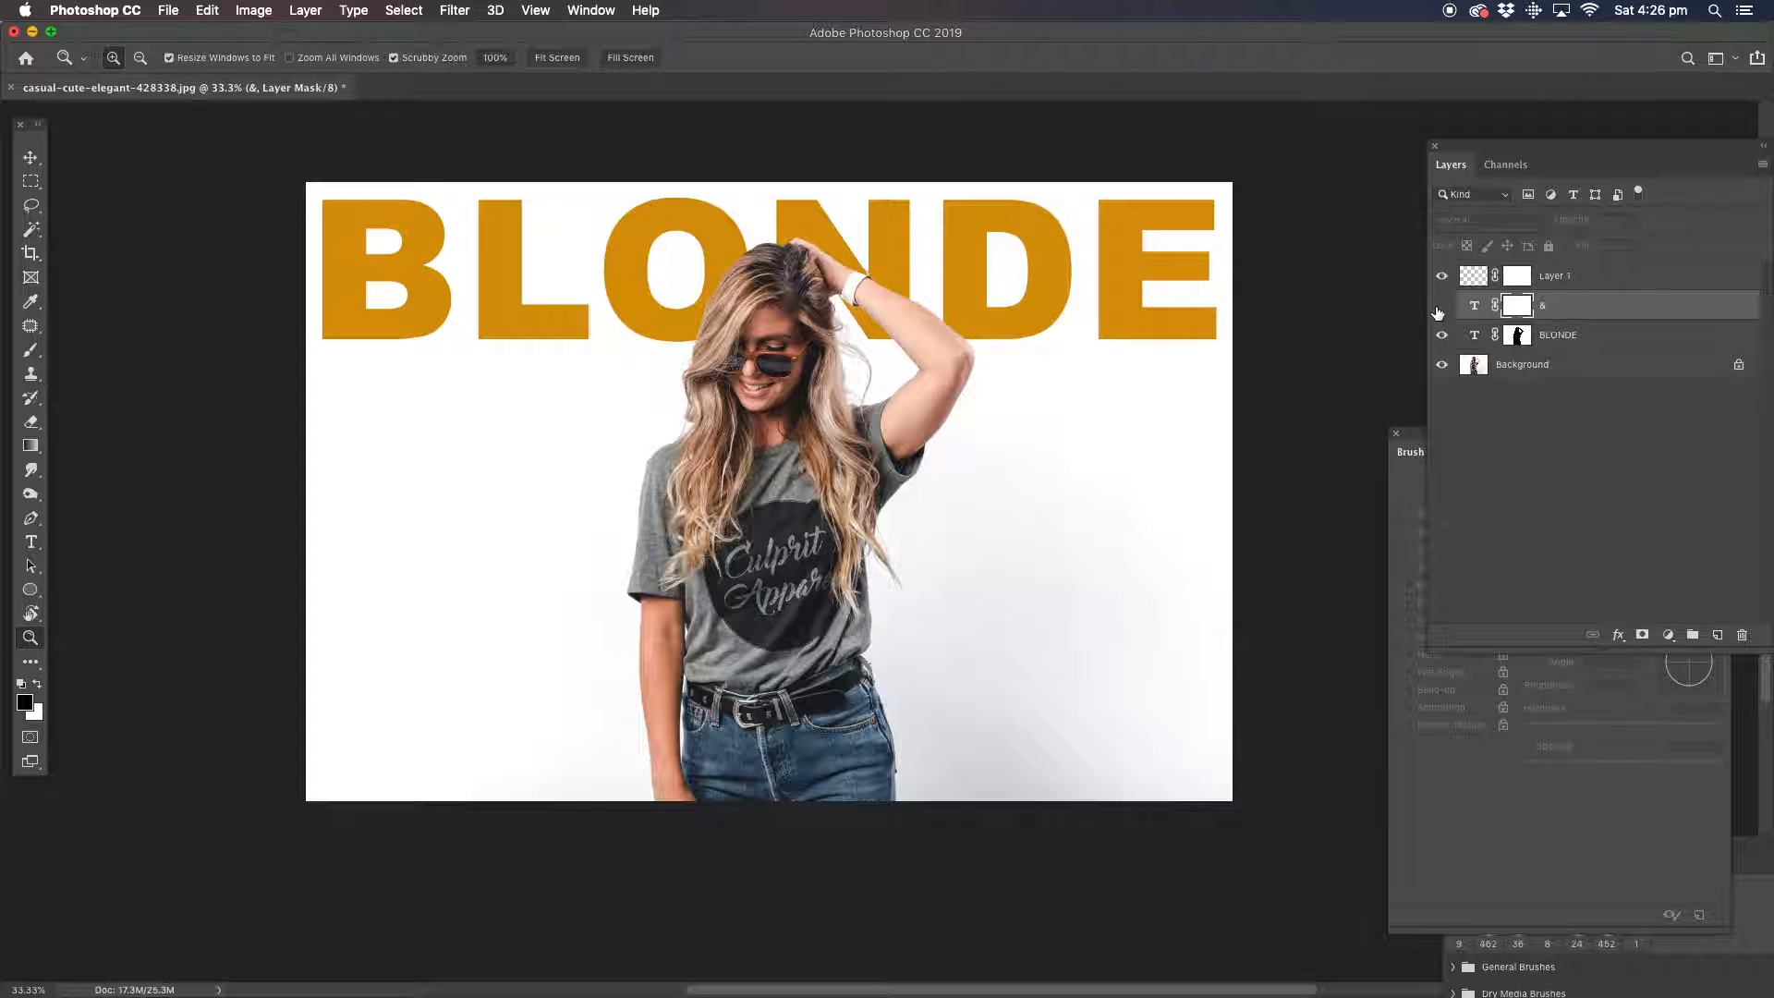
click(1441, 306)
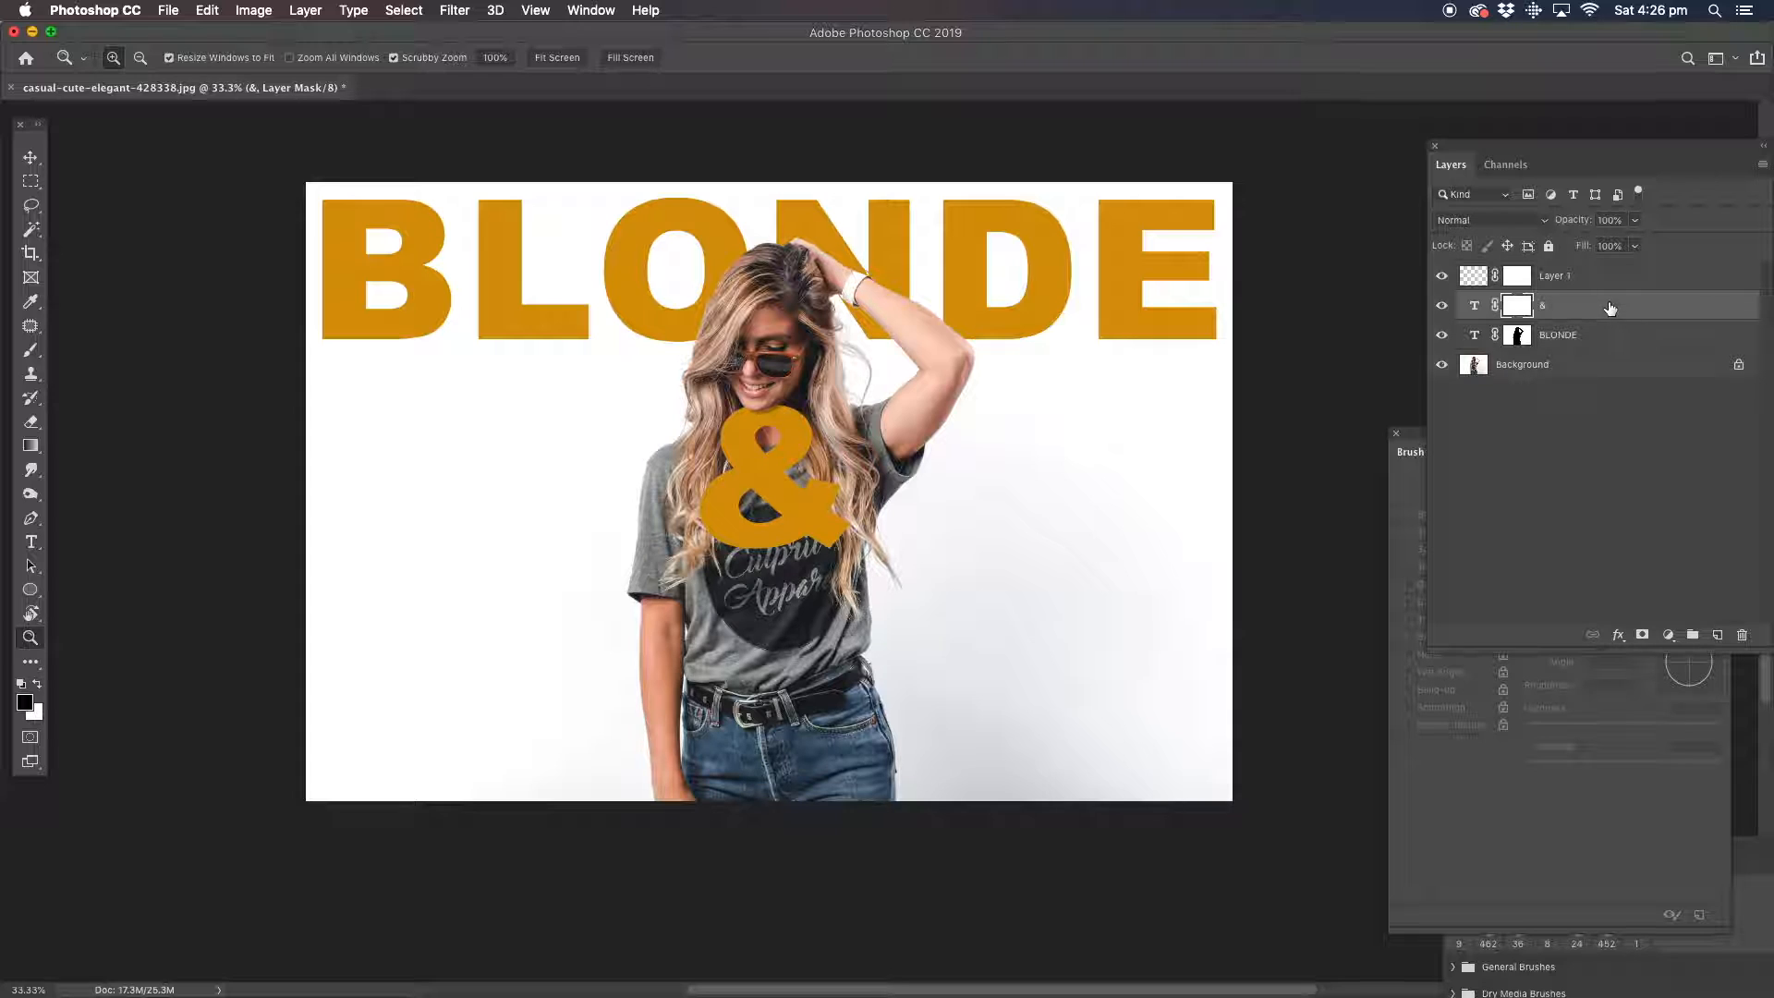
Add a drop shadow to the & text layer with its angle set to 132°.
double_click(1610, 307)
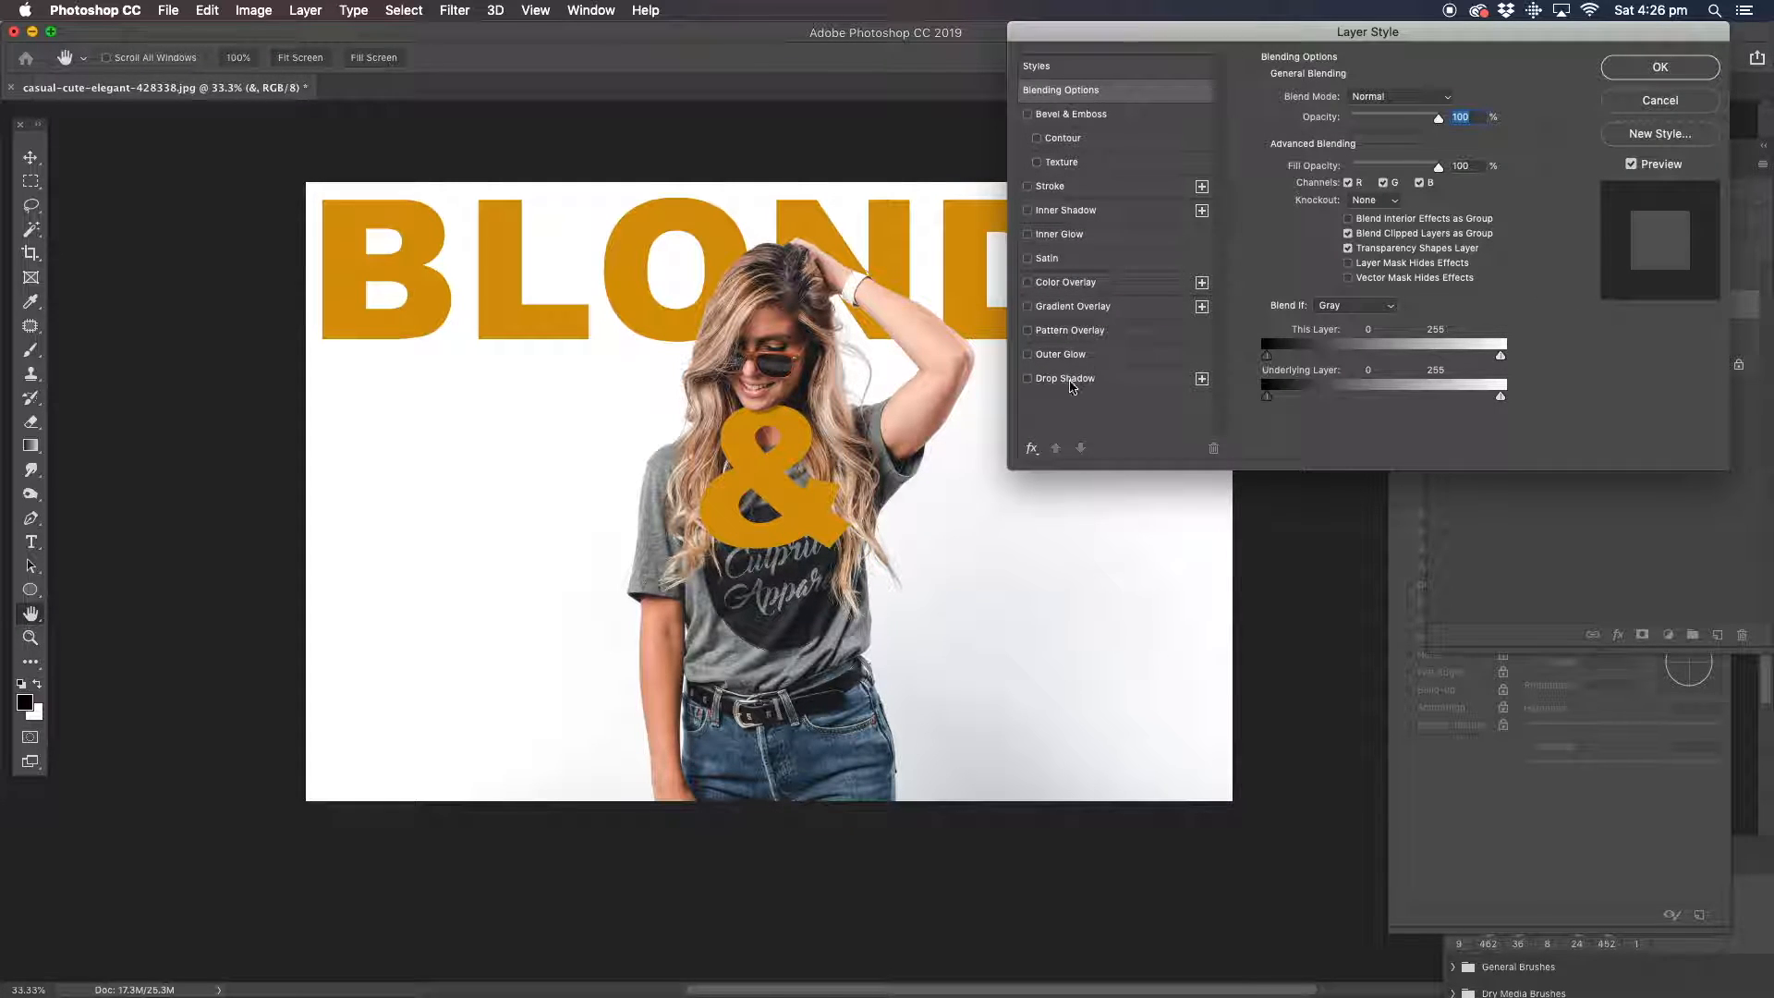
click(1066, 379)
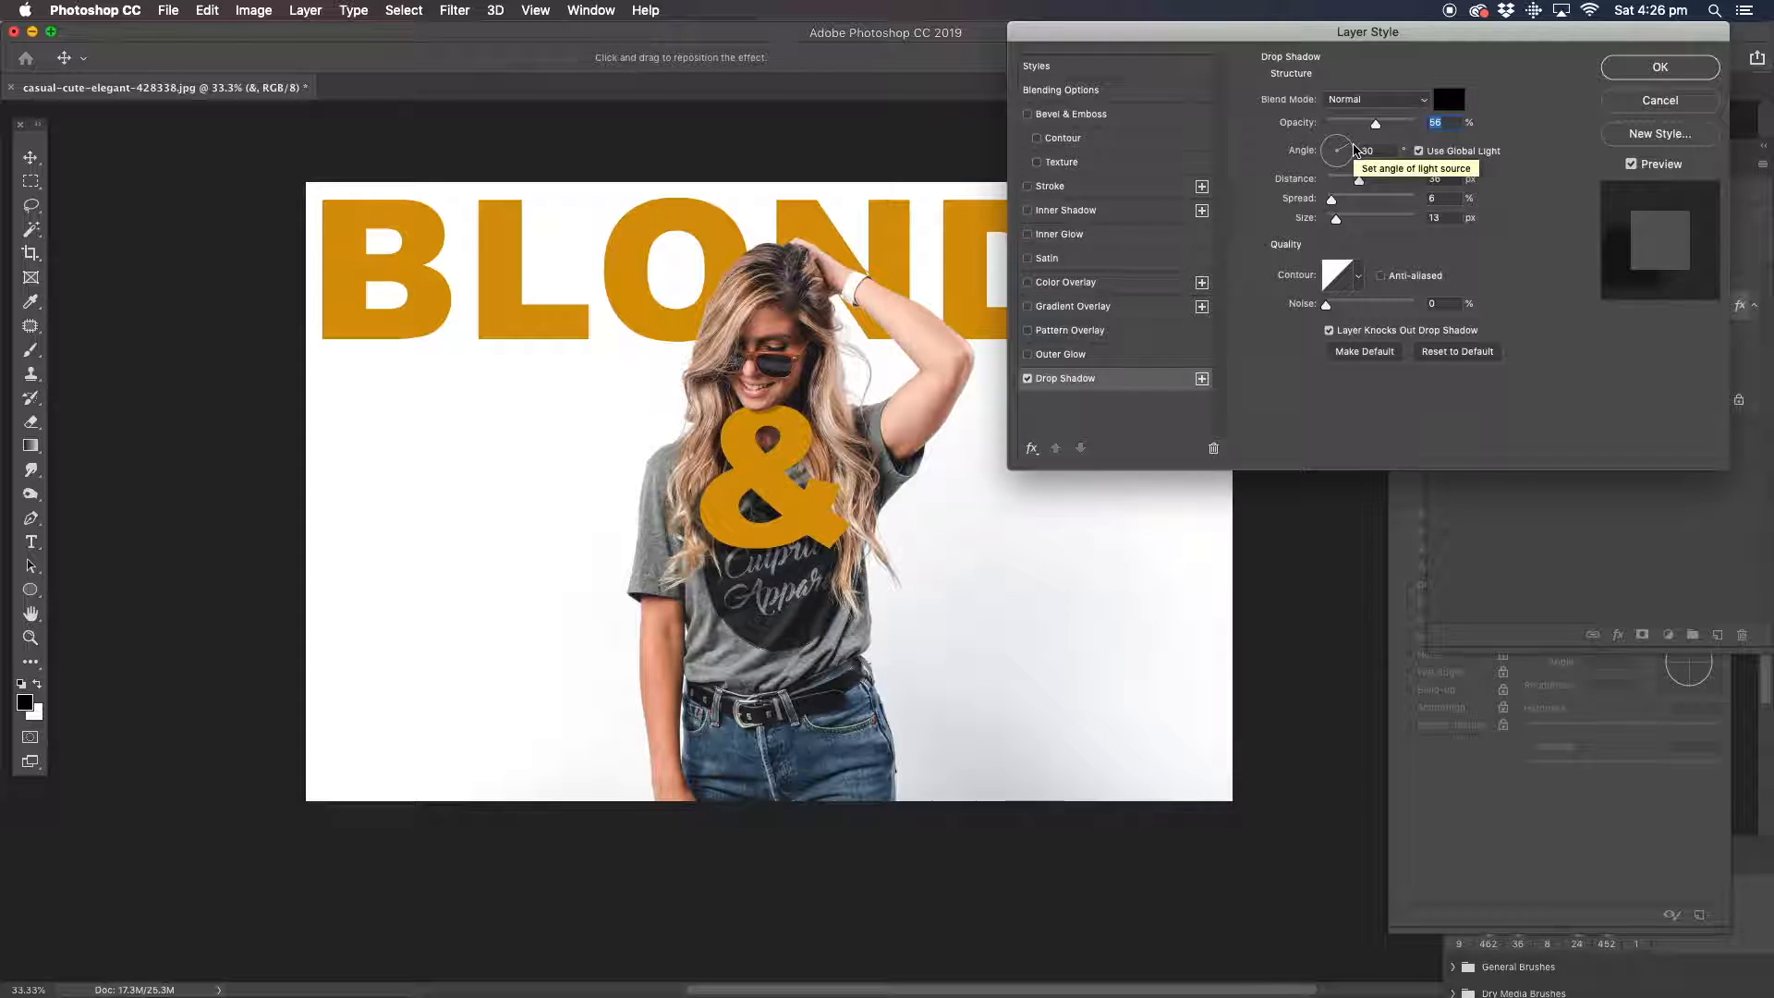
key(alt)
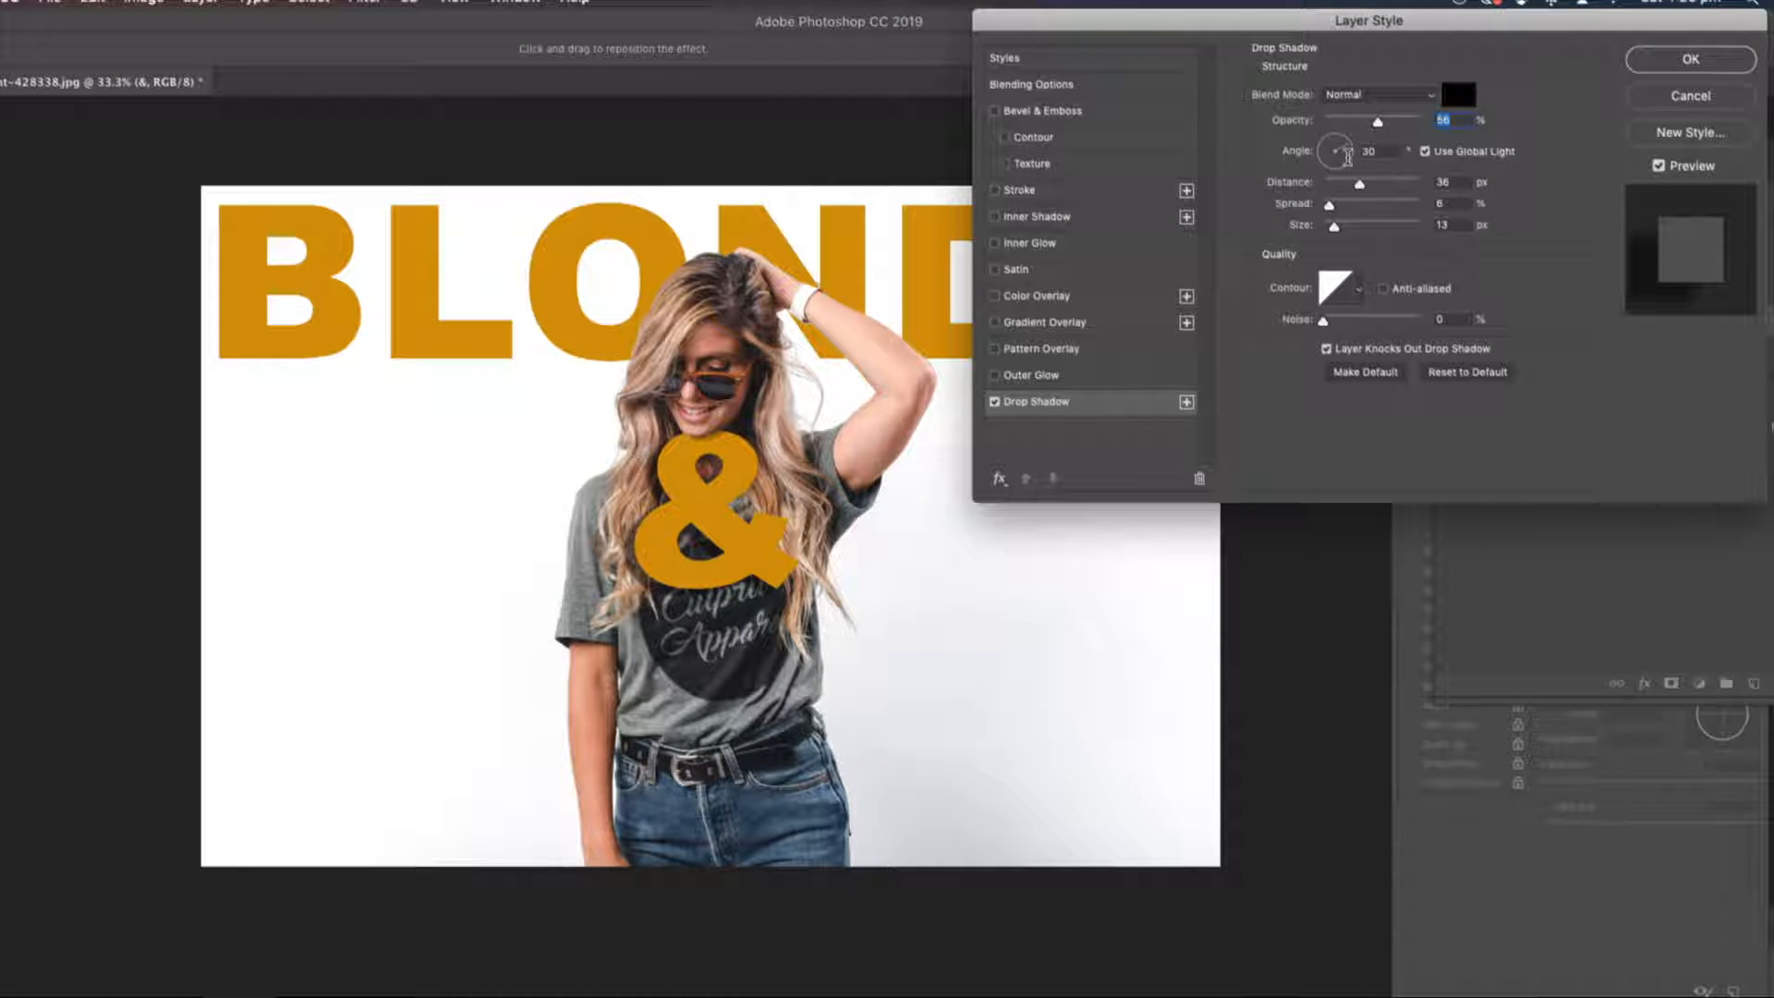
drag(1349, 151, 1331, 145)
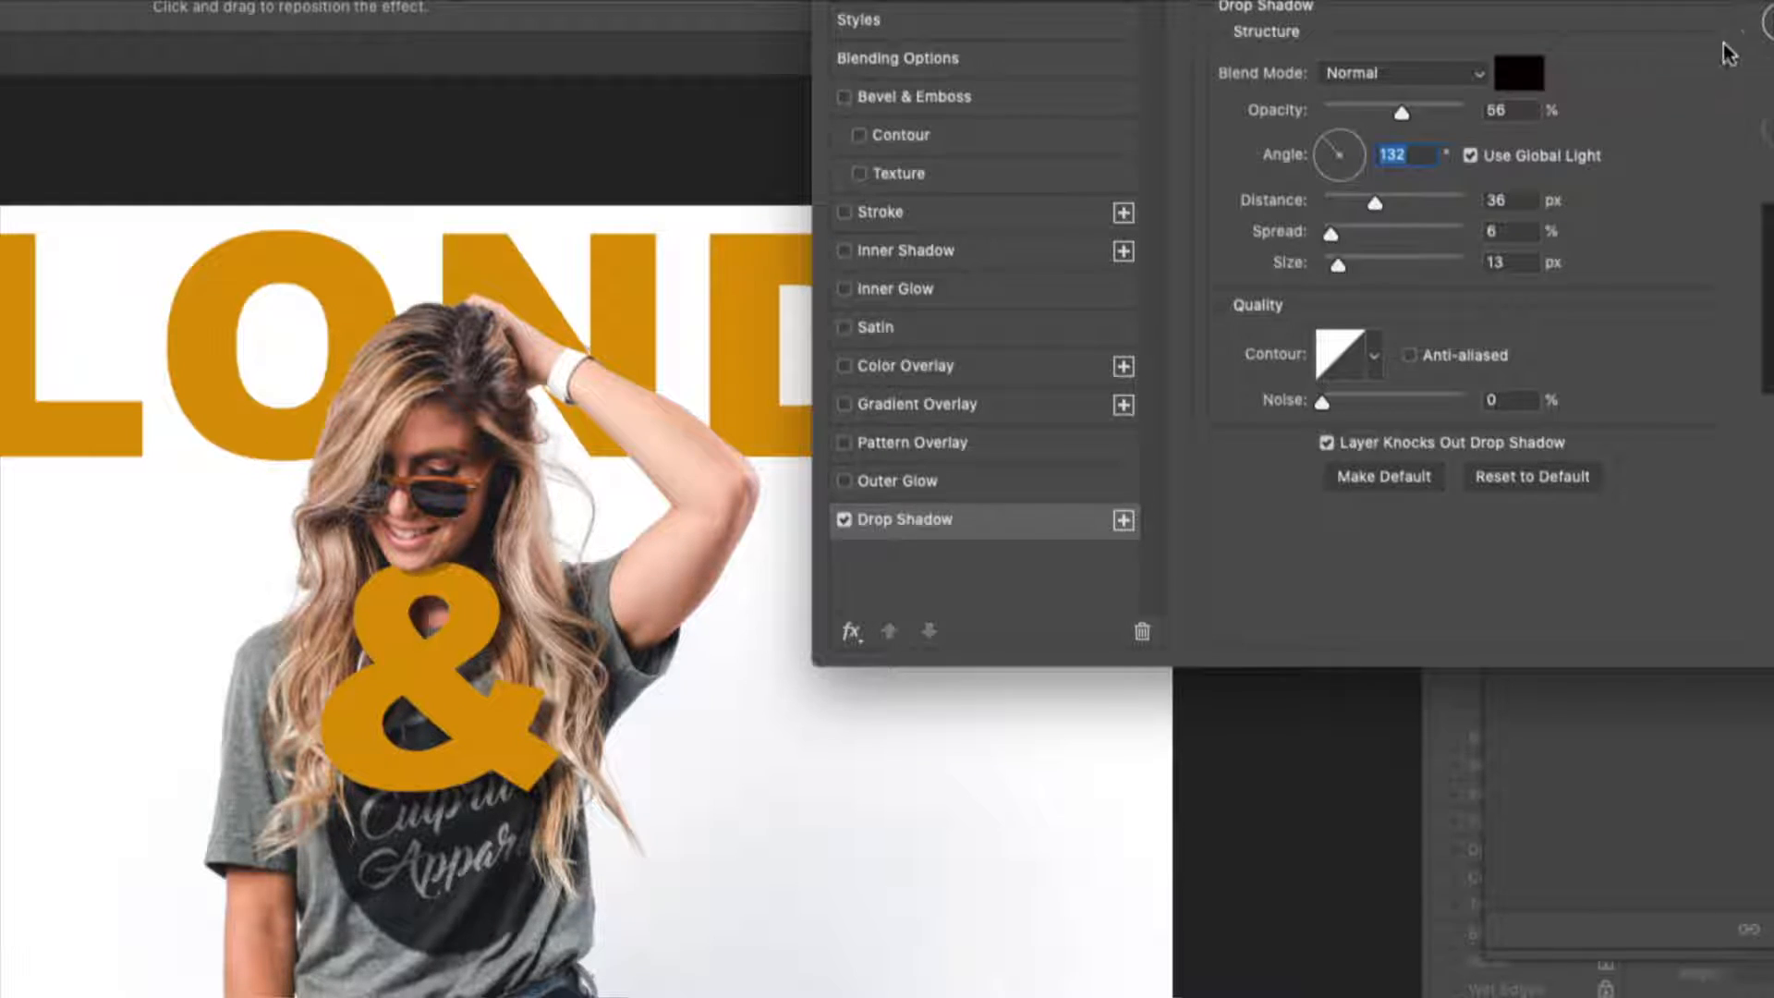
click(1763, 28)
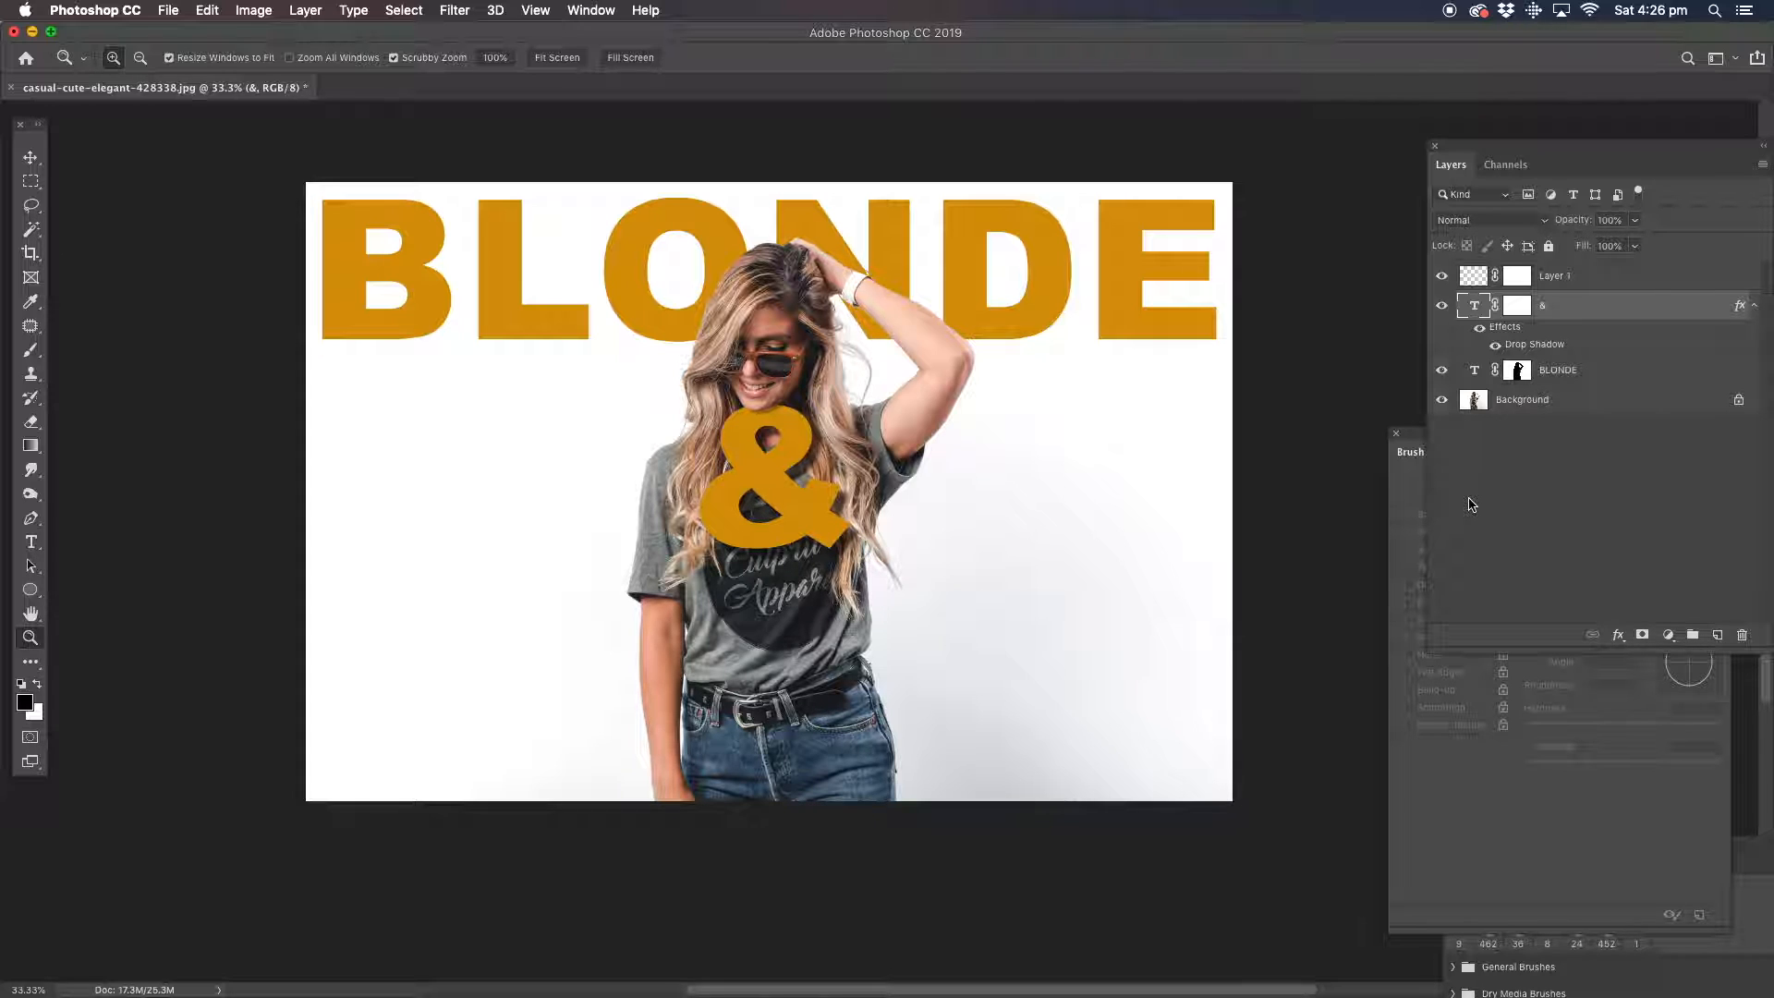
Flatten the image into a single layer.
click(306, 11)
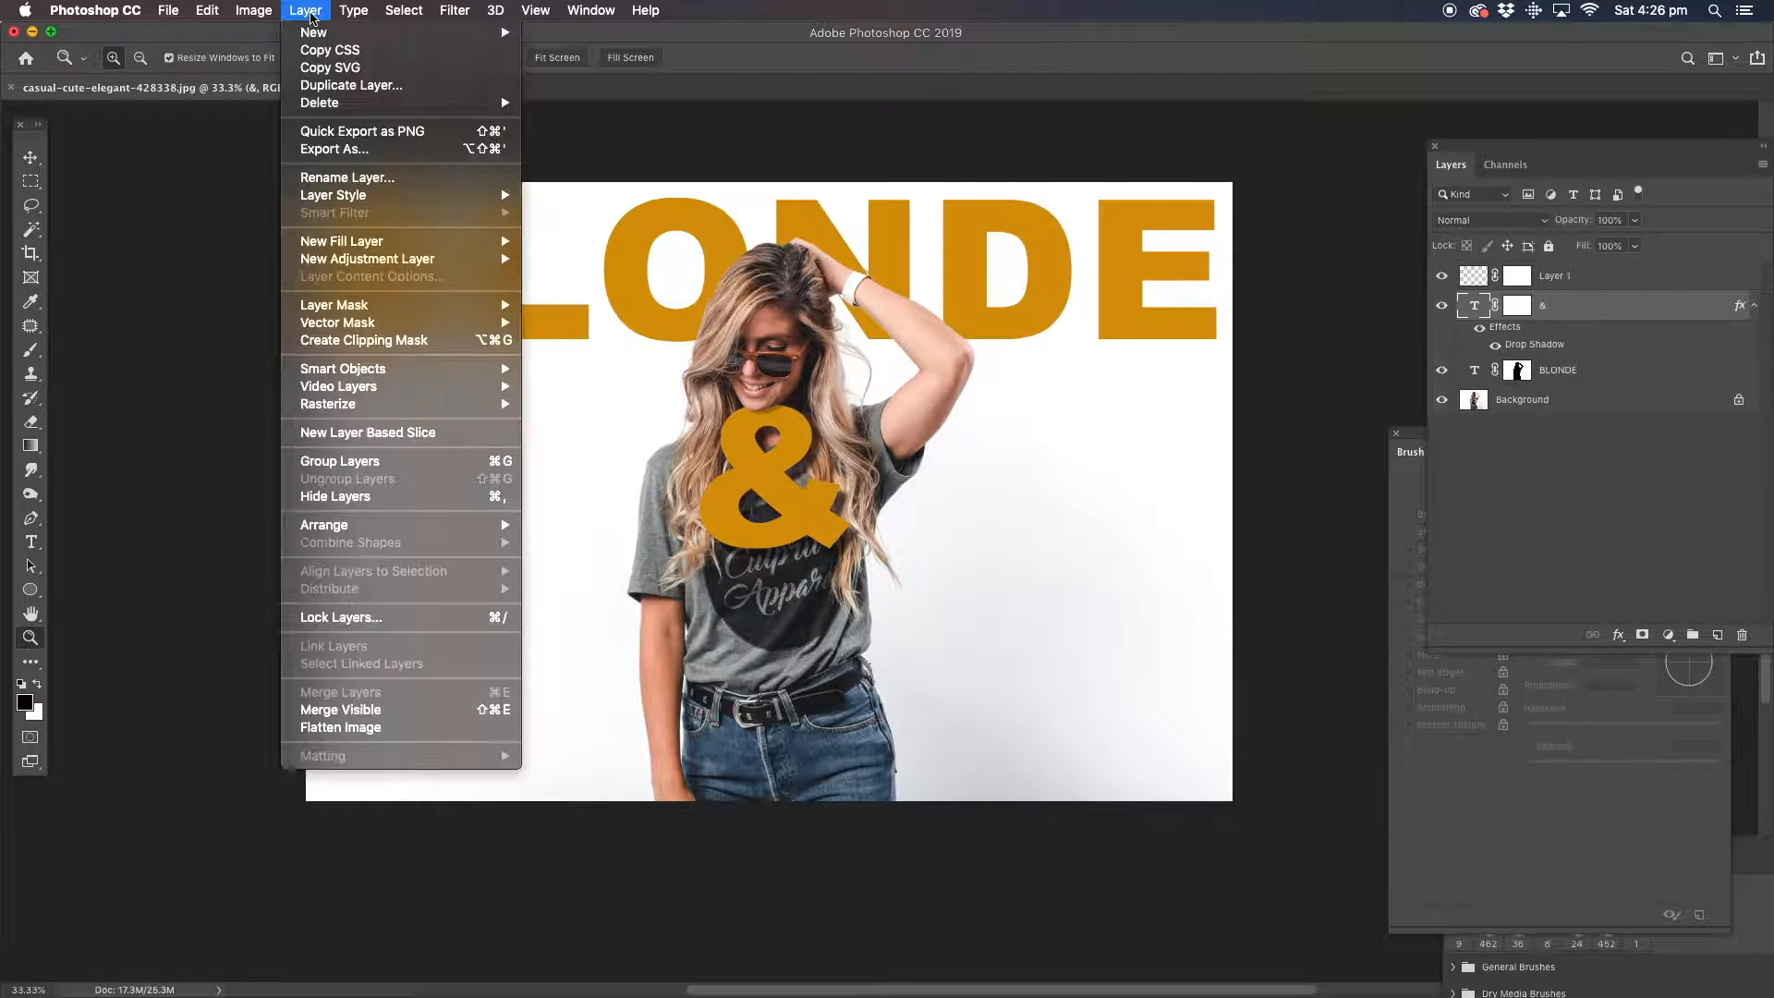
click(409, 730)
Set the type color to bright red and add the text DANGEROUS over the lower part of the woman's shirt.
click(31, 542)
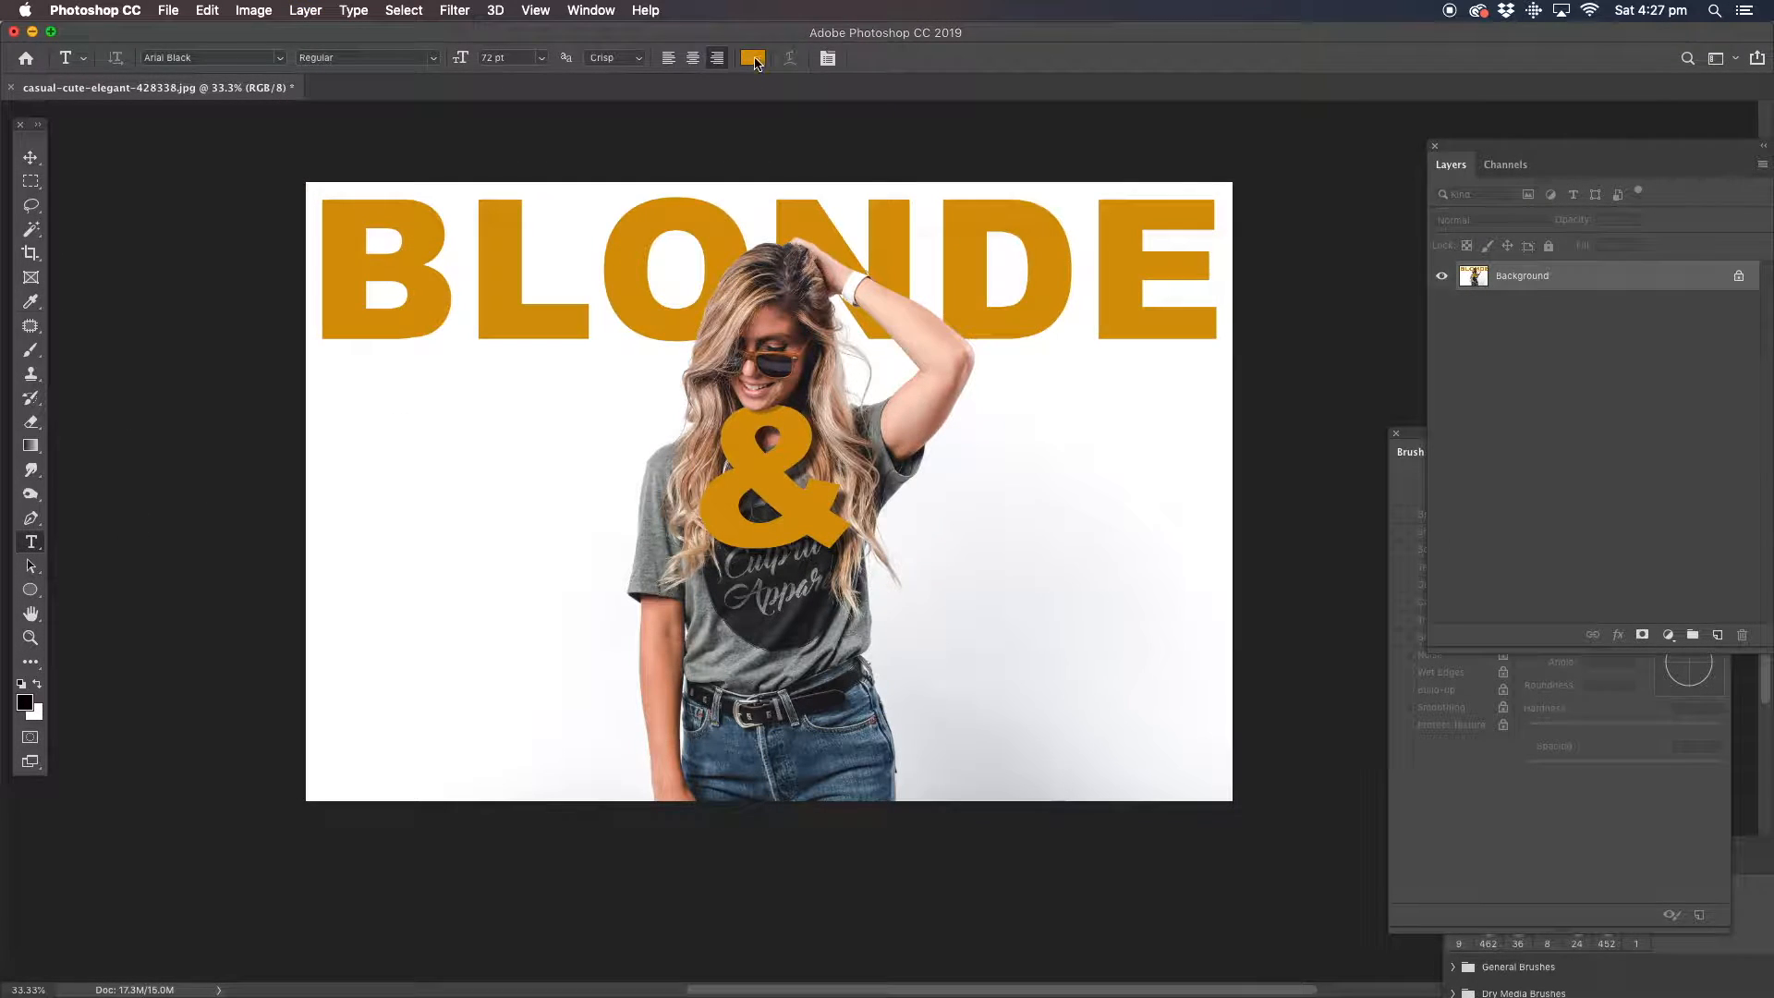
click(753, 58)
click(1174, 306)
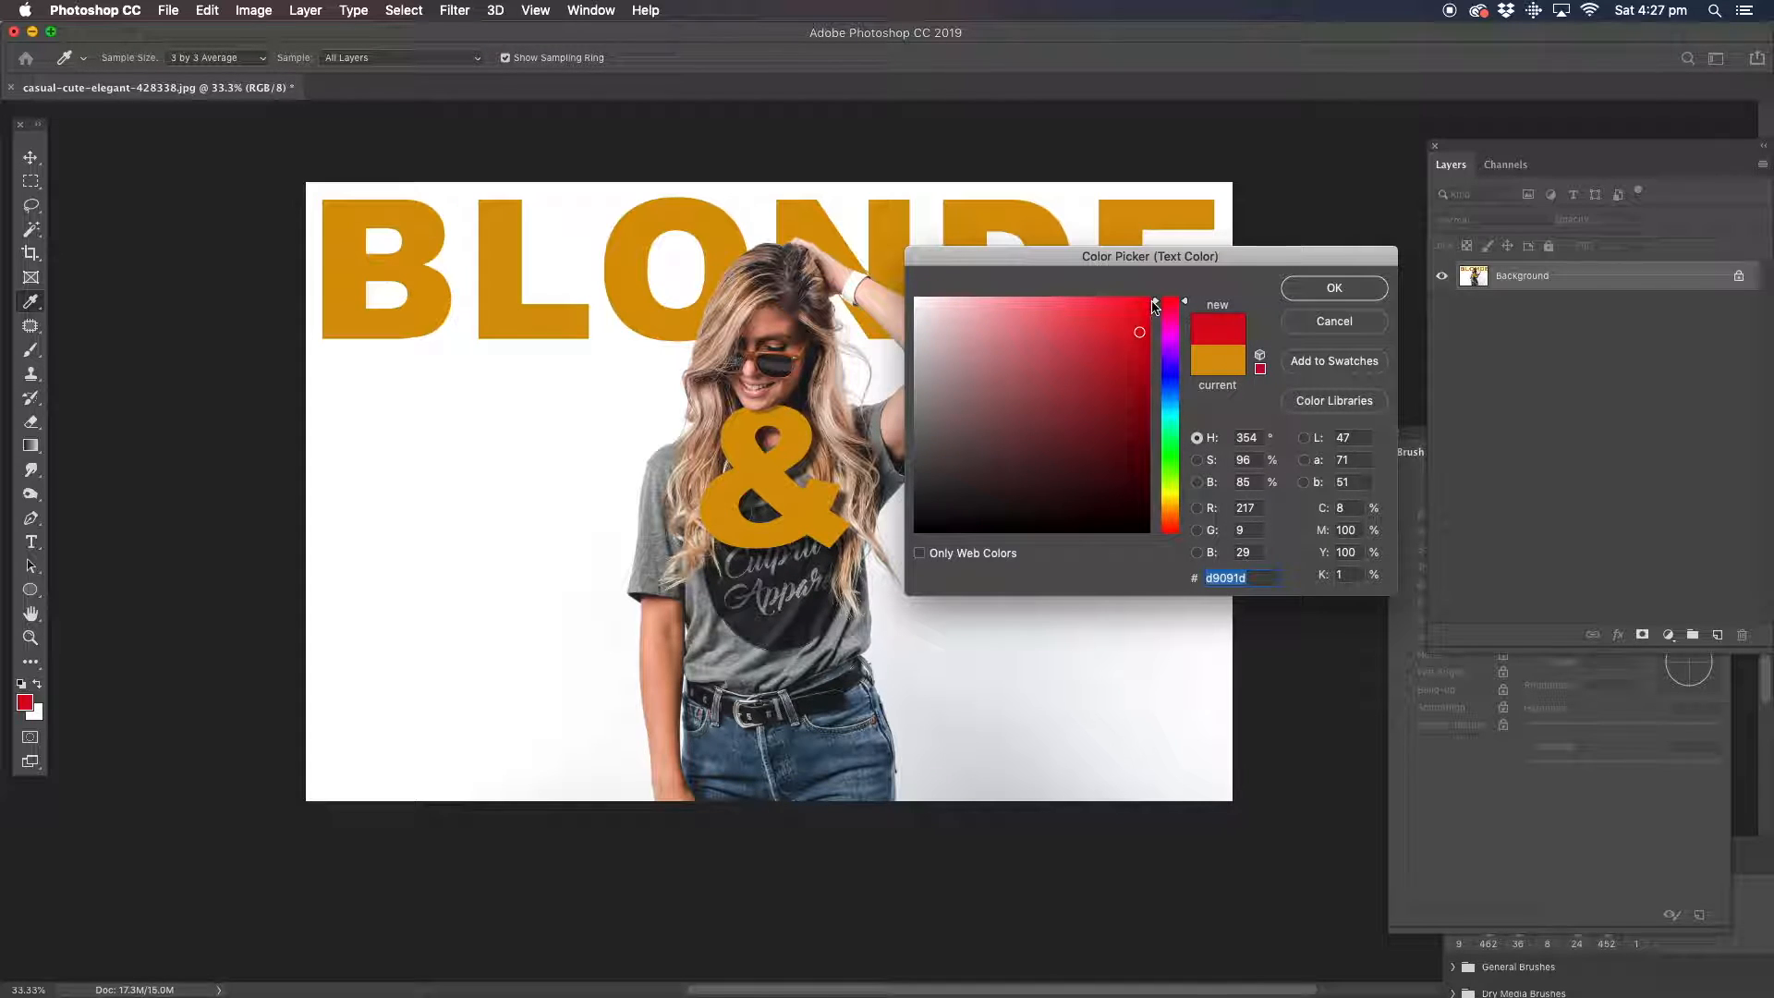
click(1335, 287)
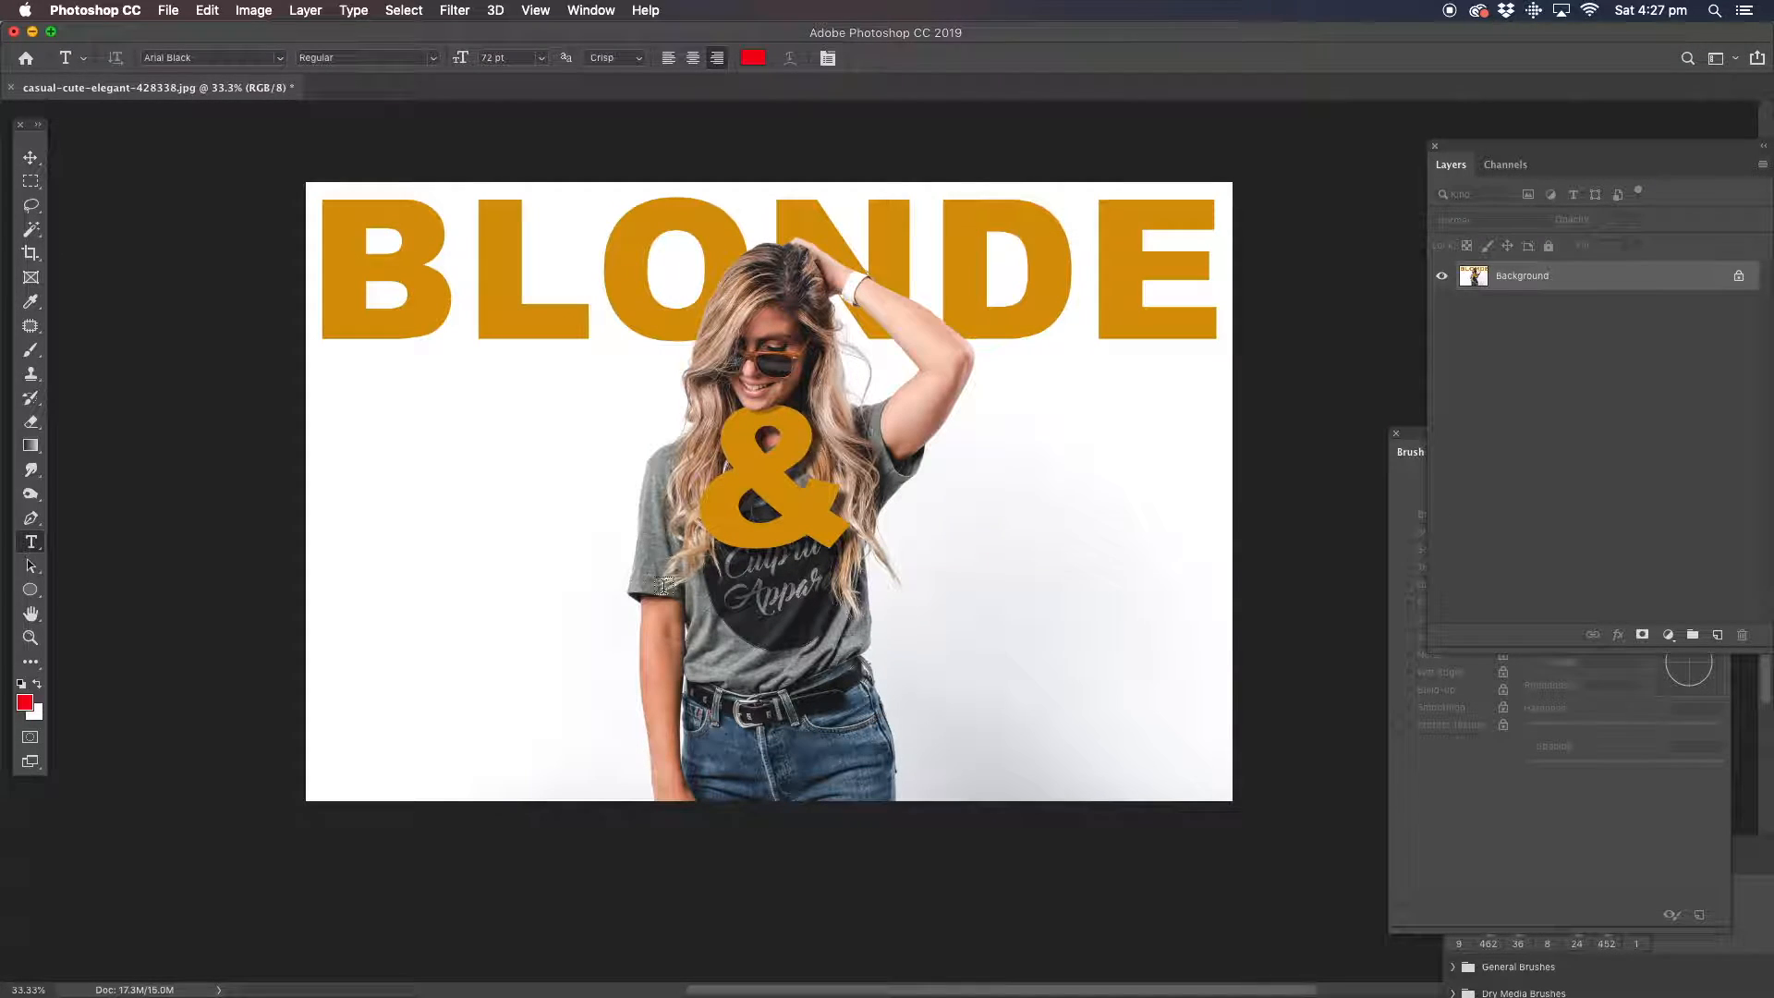
click(728, 651)
text(DANGER)
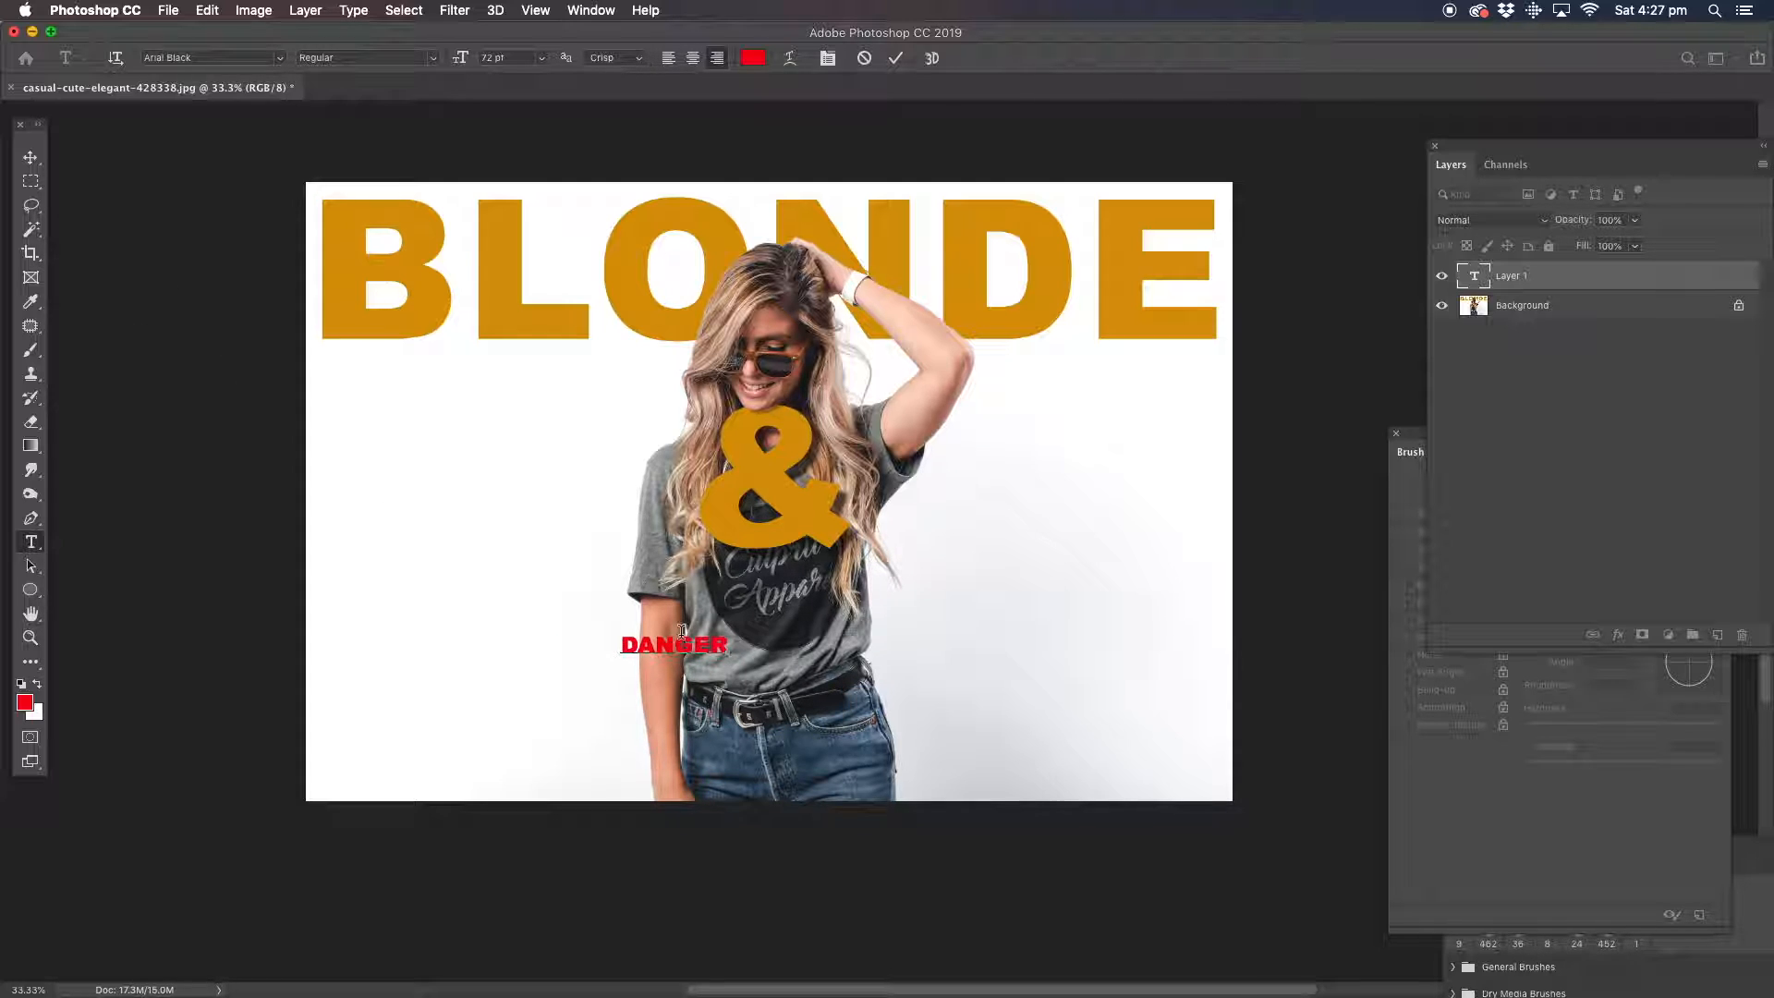
text(OUS)
Enlarge the DANGEROUS text and position it across the woman's waist so it spans nearly the full image width.
click(30, 157)
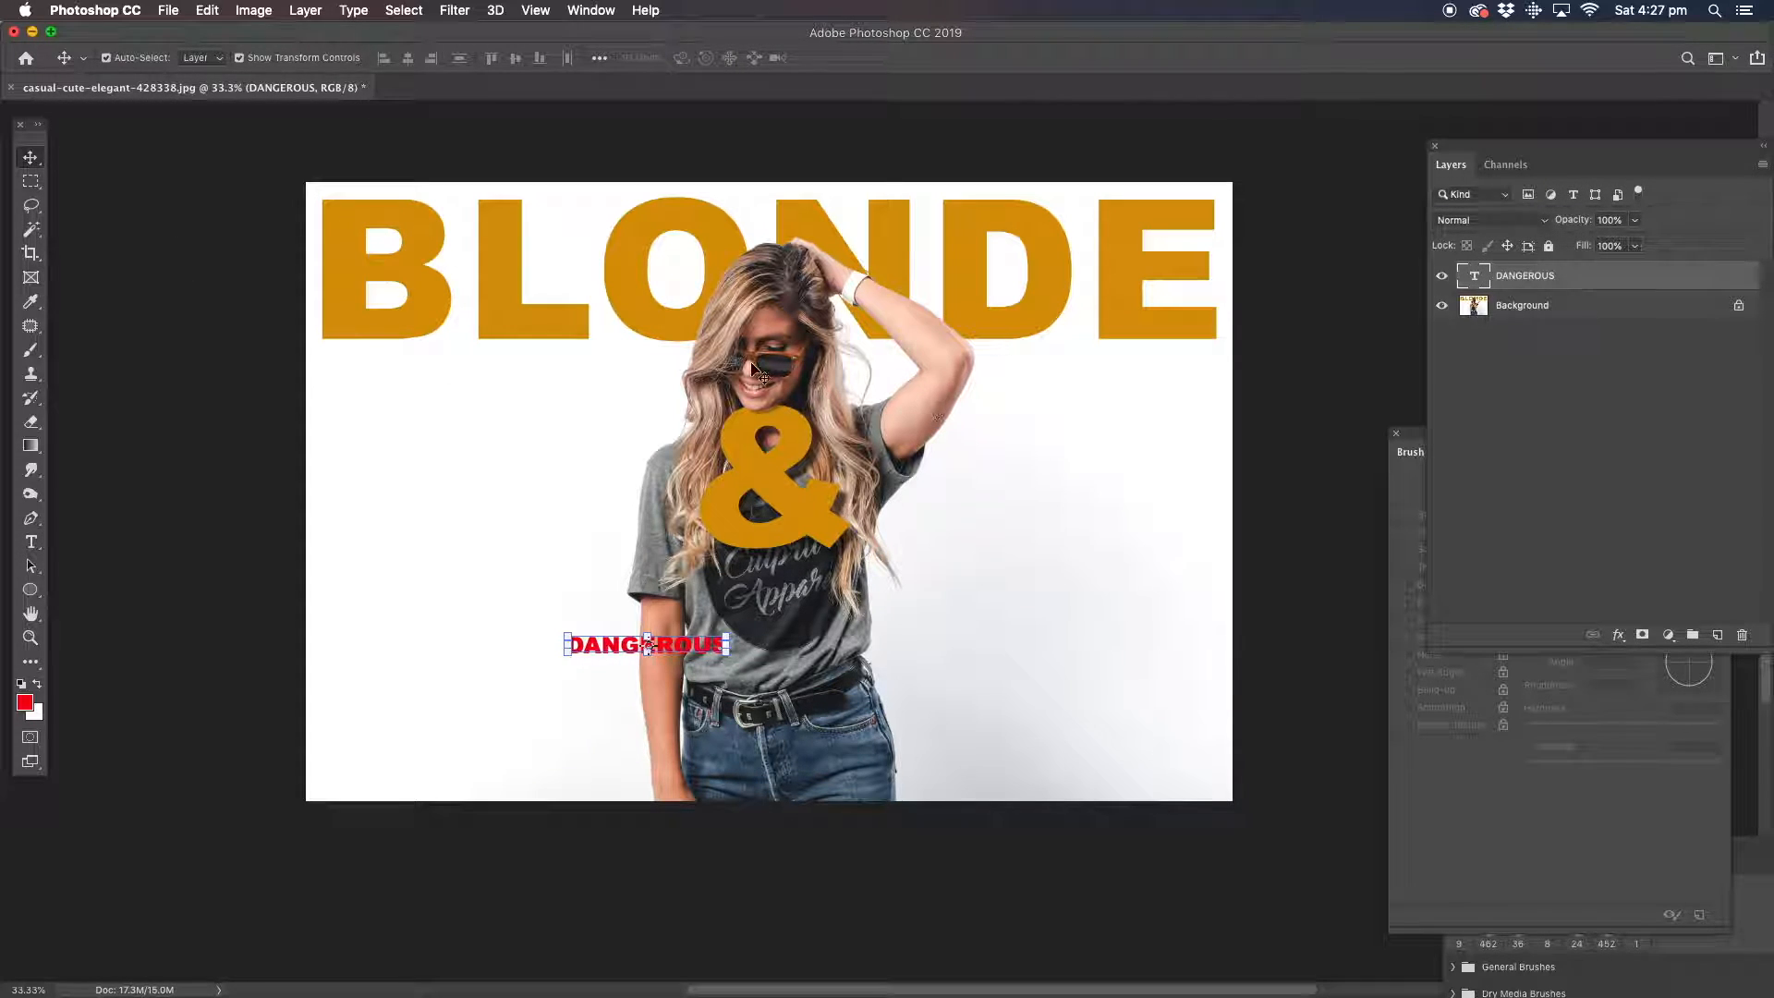
drag(728, 652, 1237, 736)
drag(801, 685, 552, 703)
drag(991, 701, 1232, 719)
Duplicate the DANGEROUS text layer under the name DANGEROUS copy and hide the duplicate.
click(30, 205)
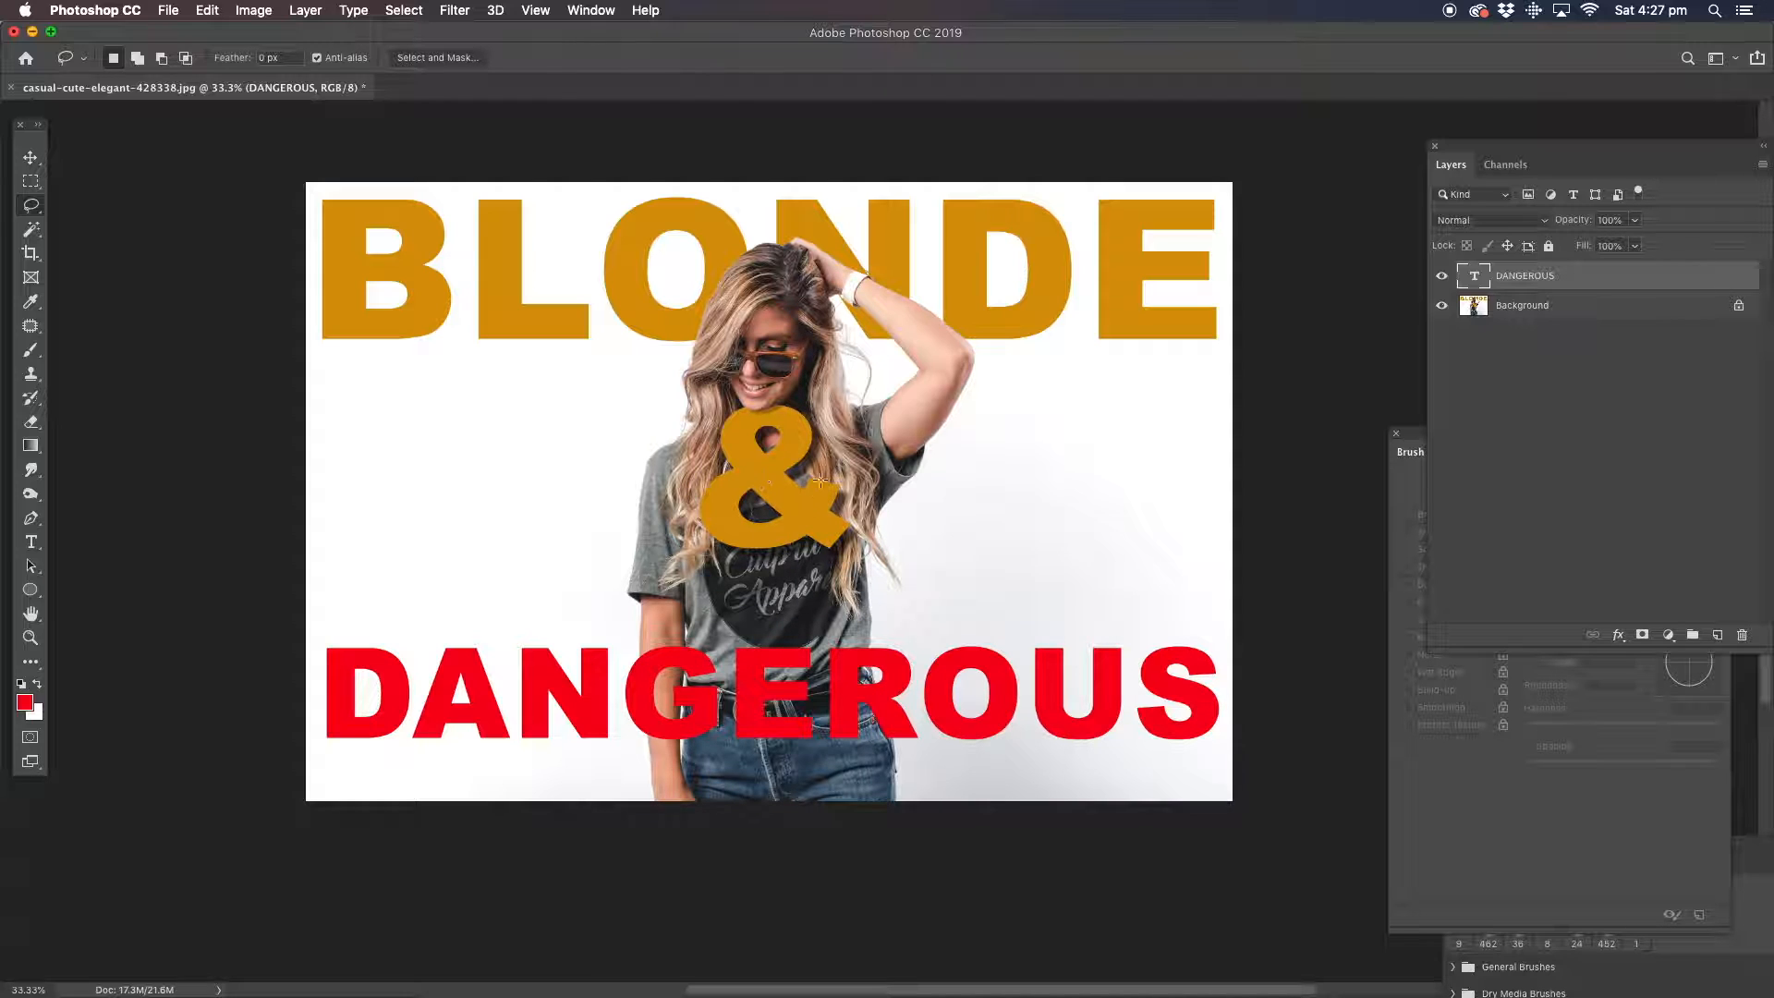
click(31, 638)
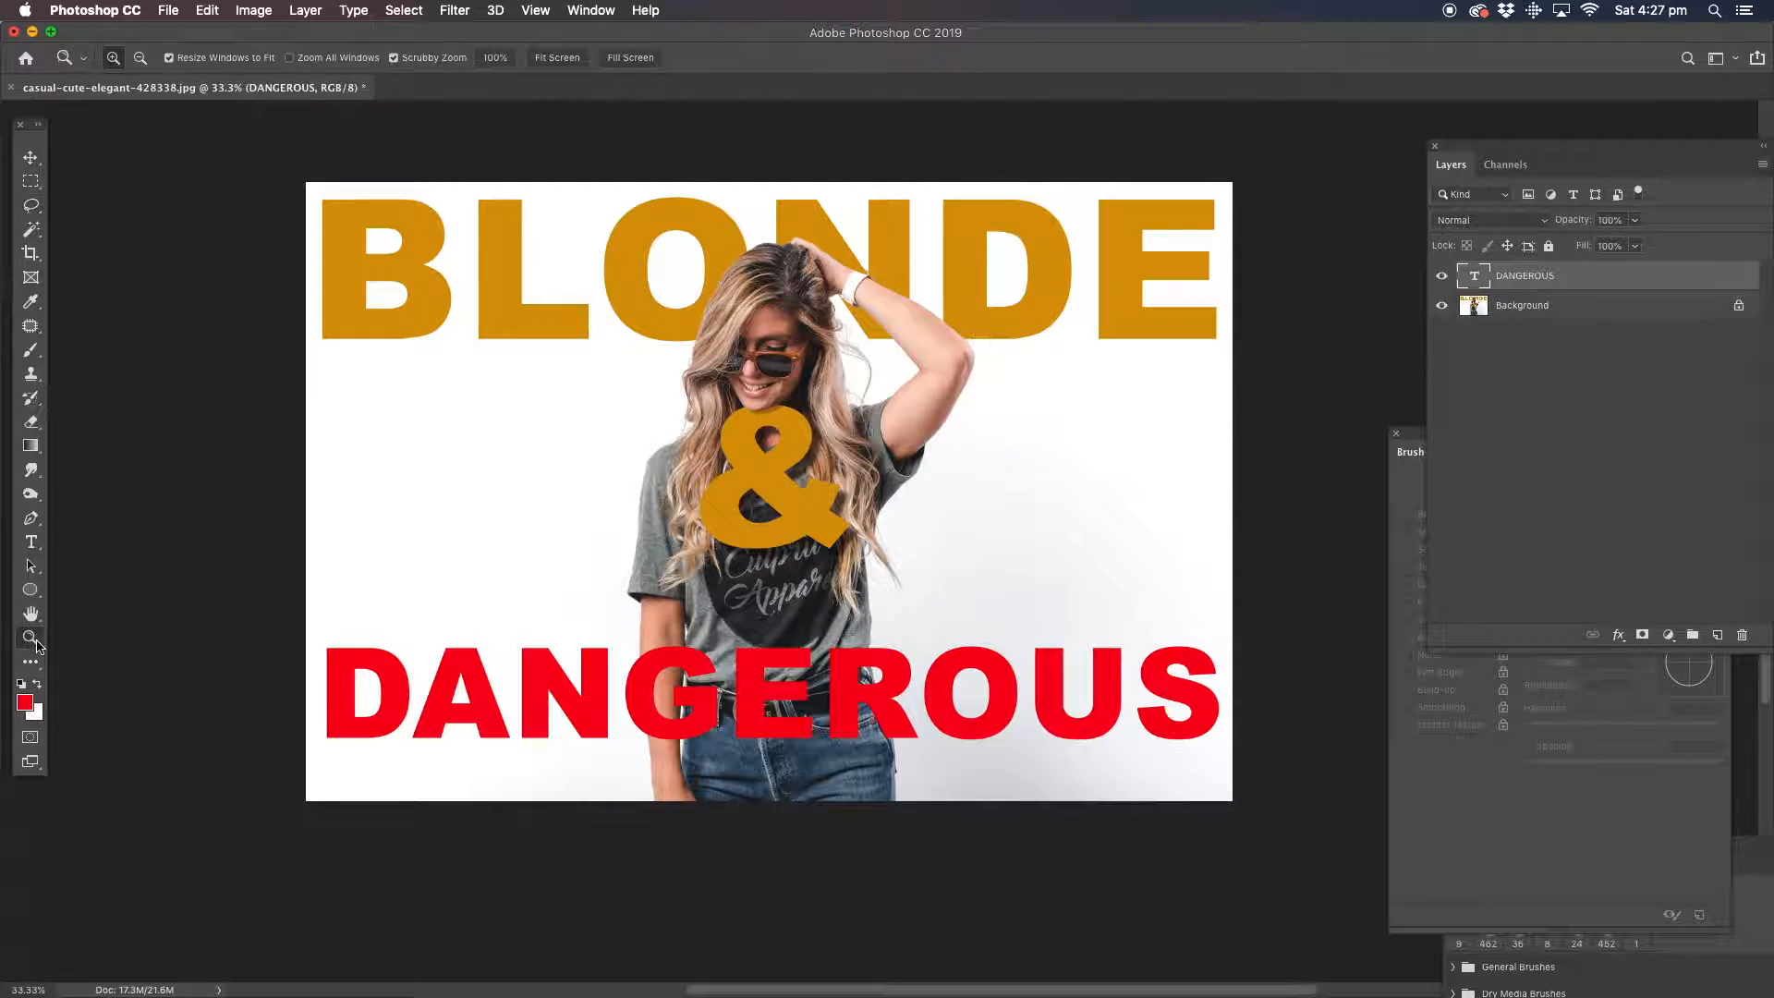
click(850, 744)
click(850, 744)
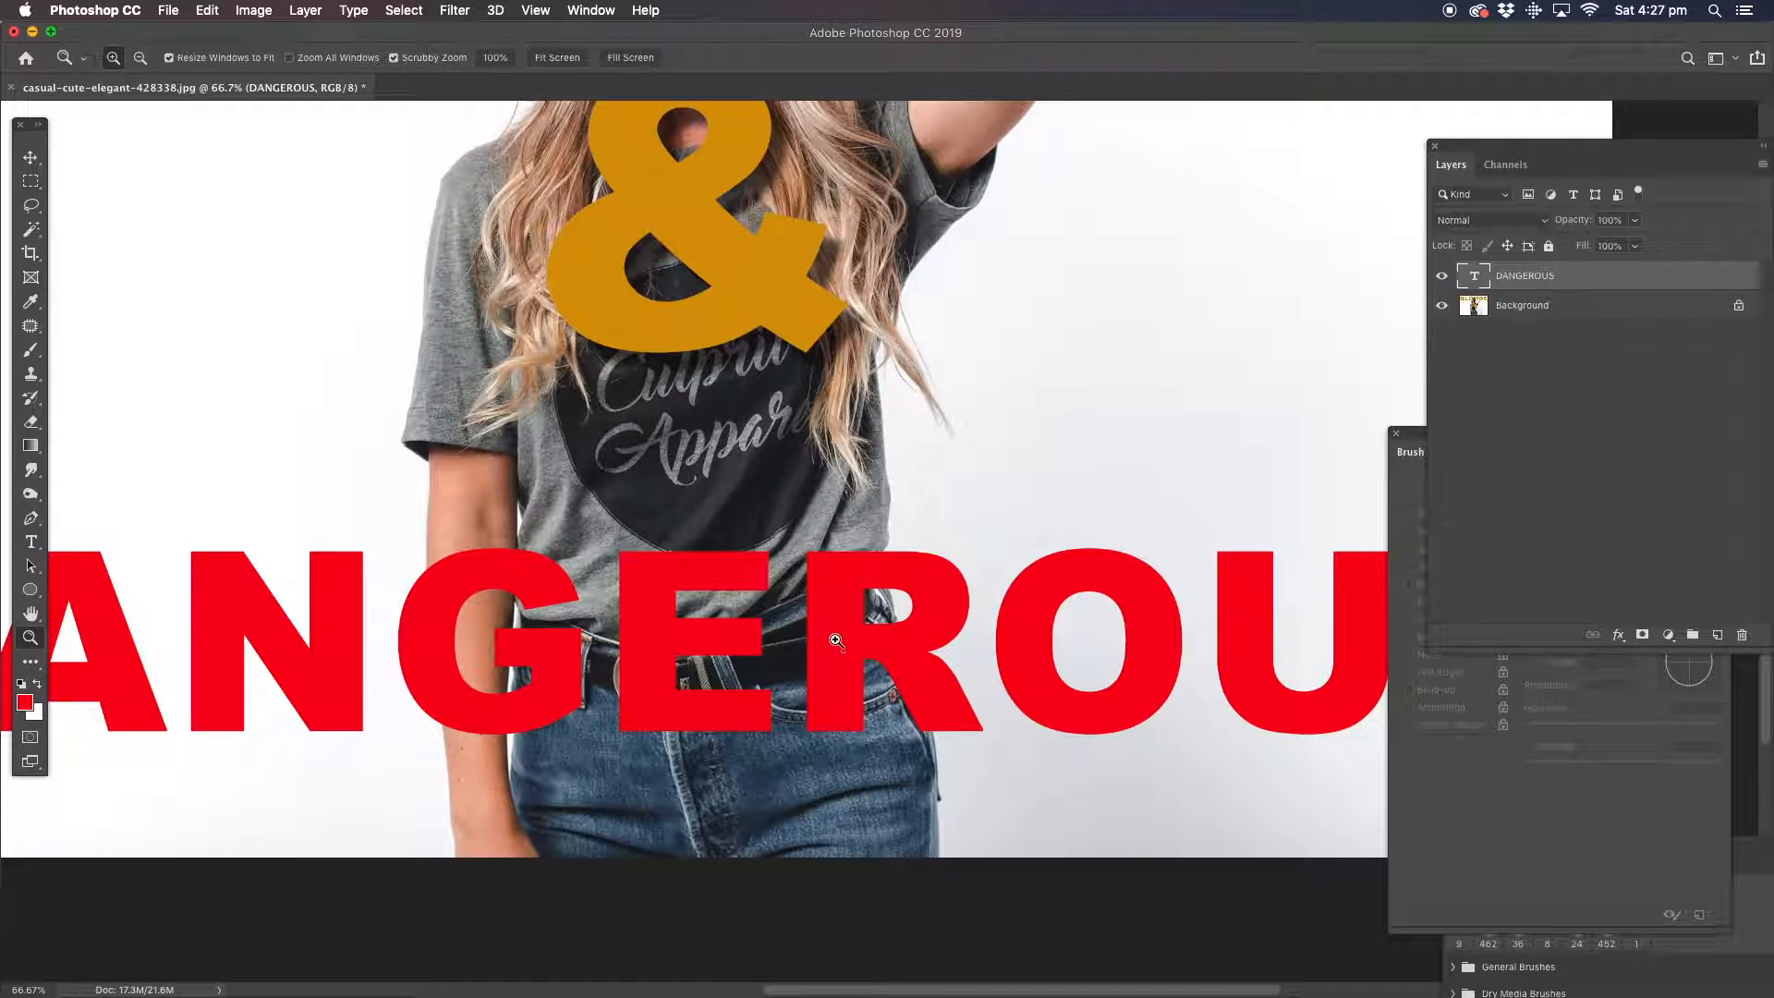
mouse_move(819, 542)
mouse_down()
mouse_move(826, 634)
mouse_move(840, 561)
mouse_up()
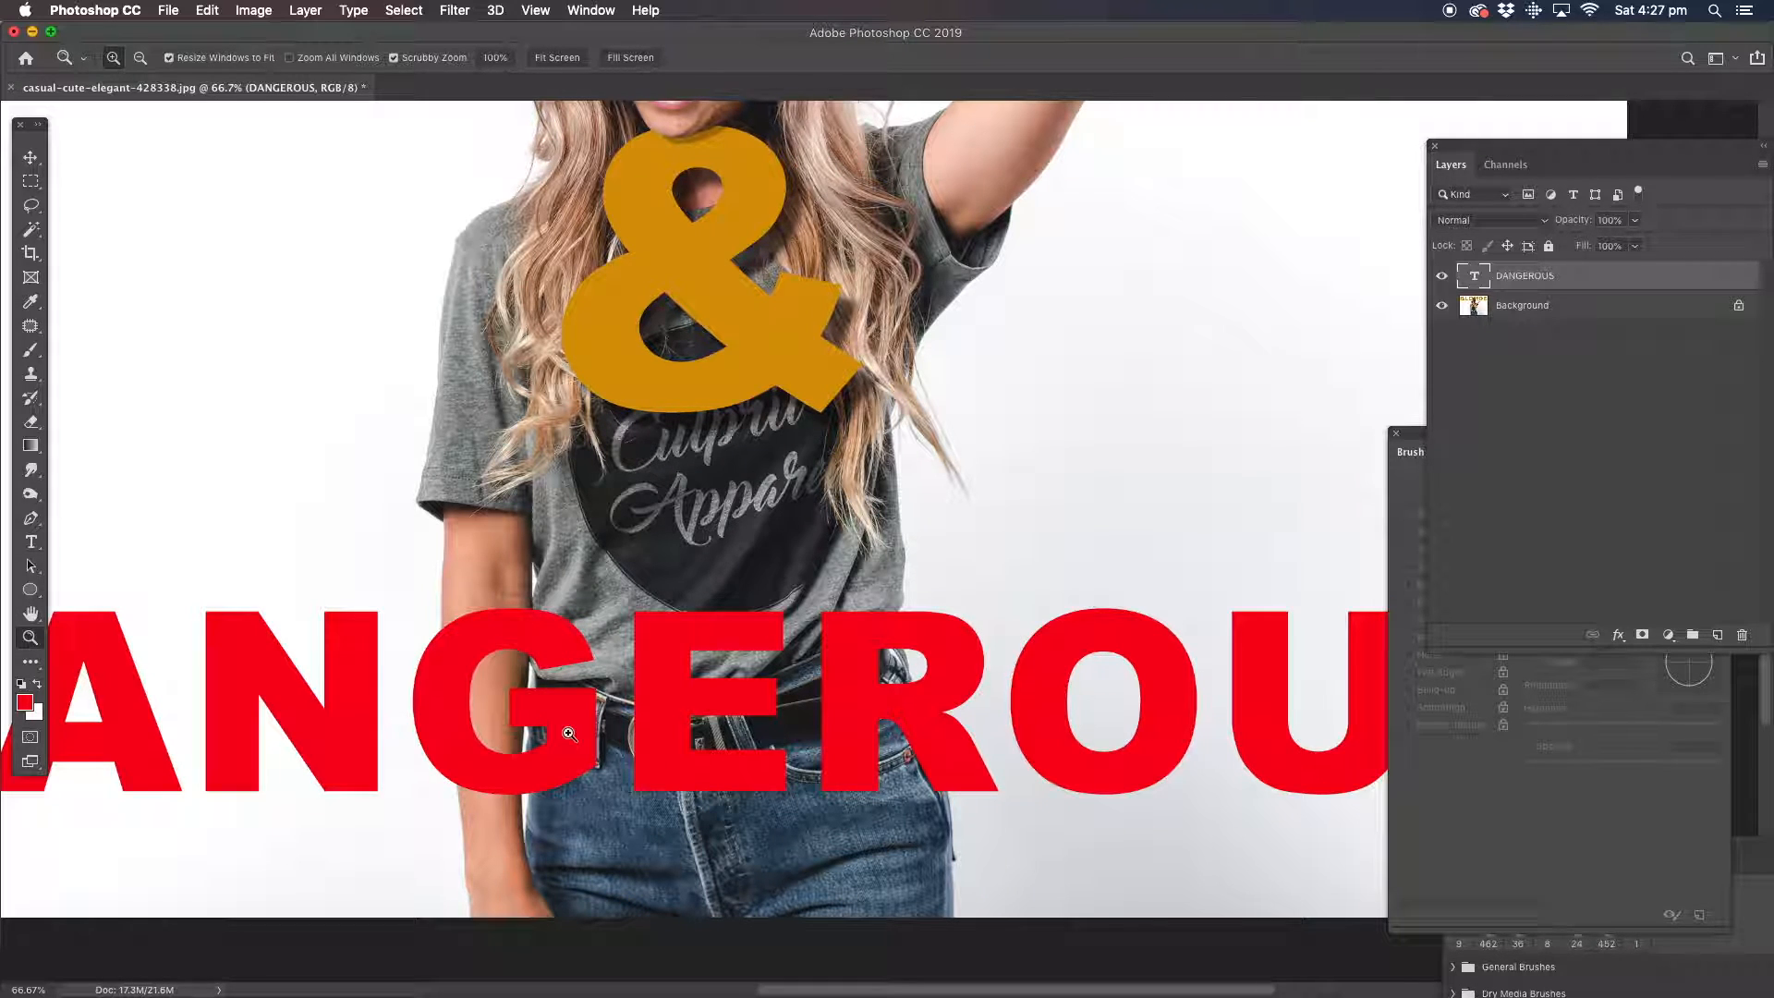
right_click(1534, 282)
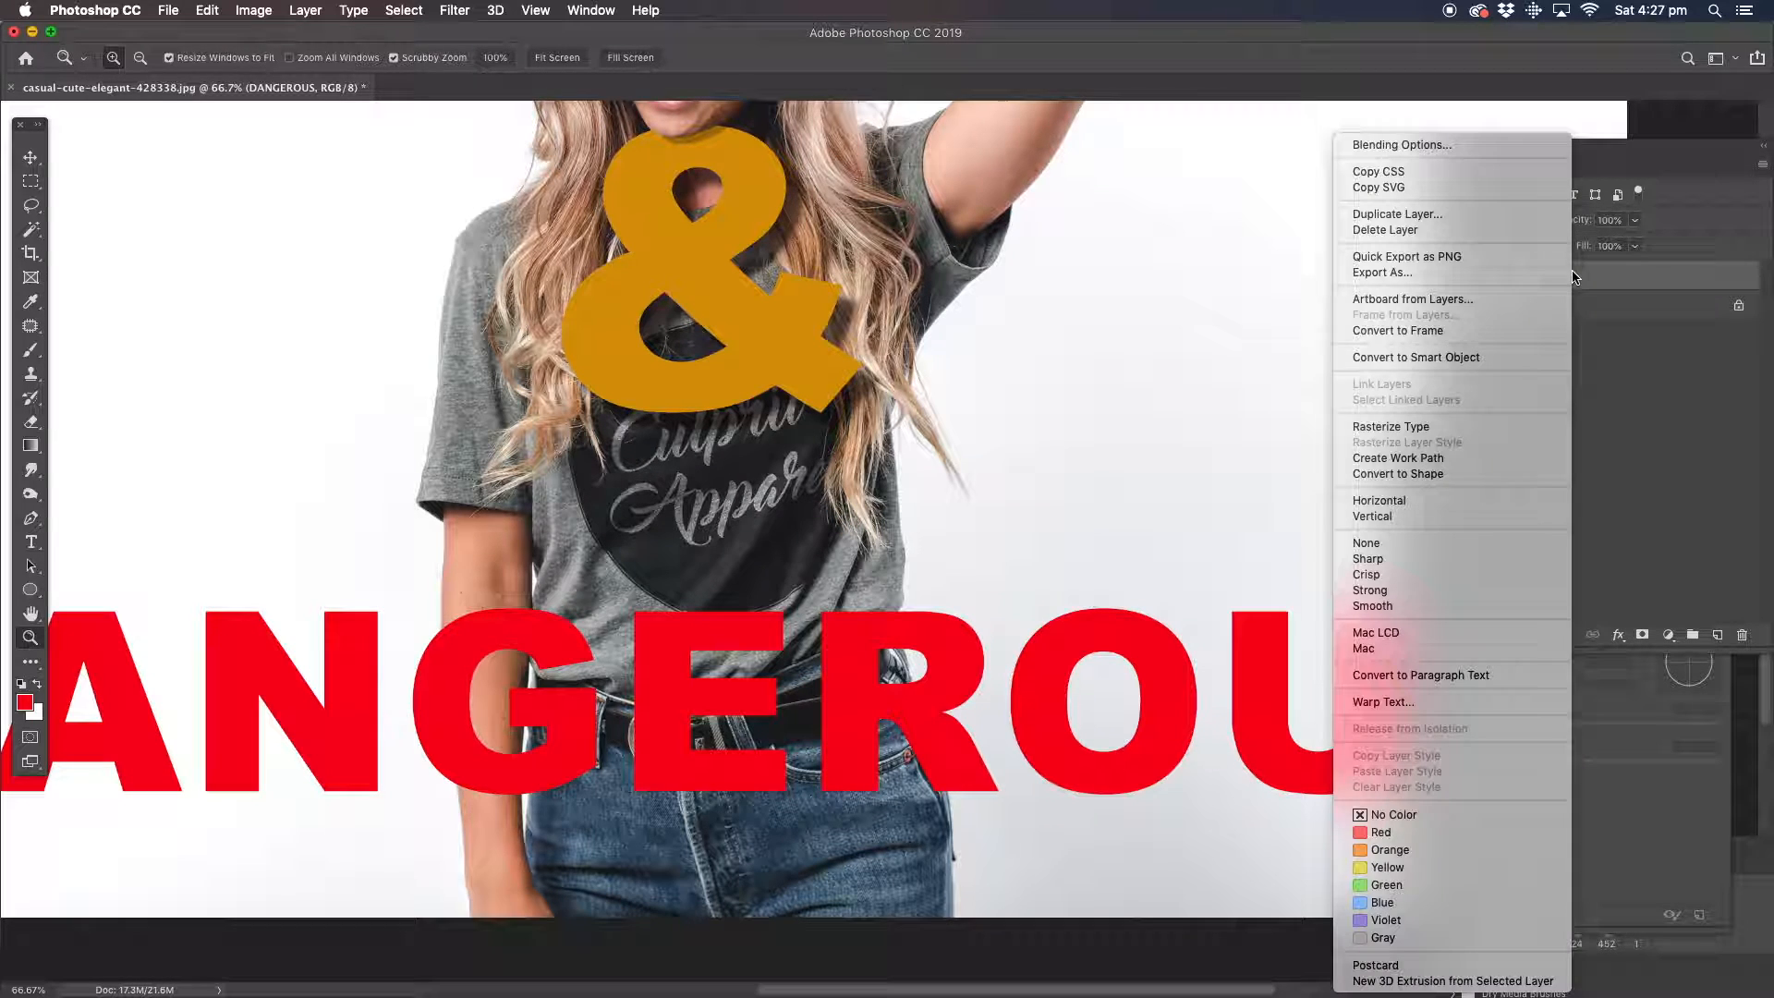
click(1377, 219)
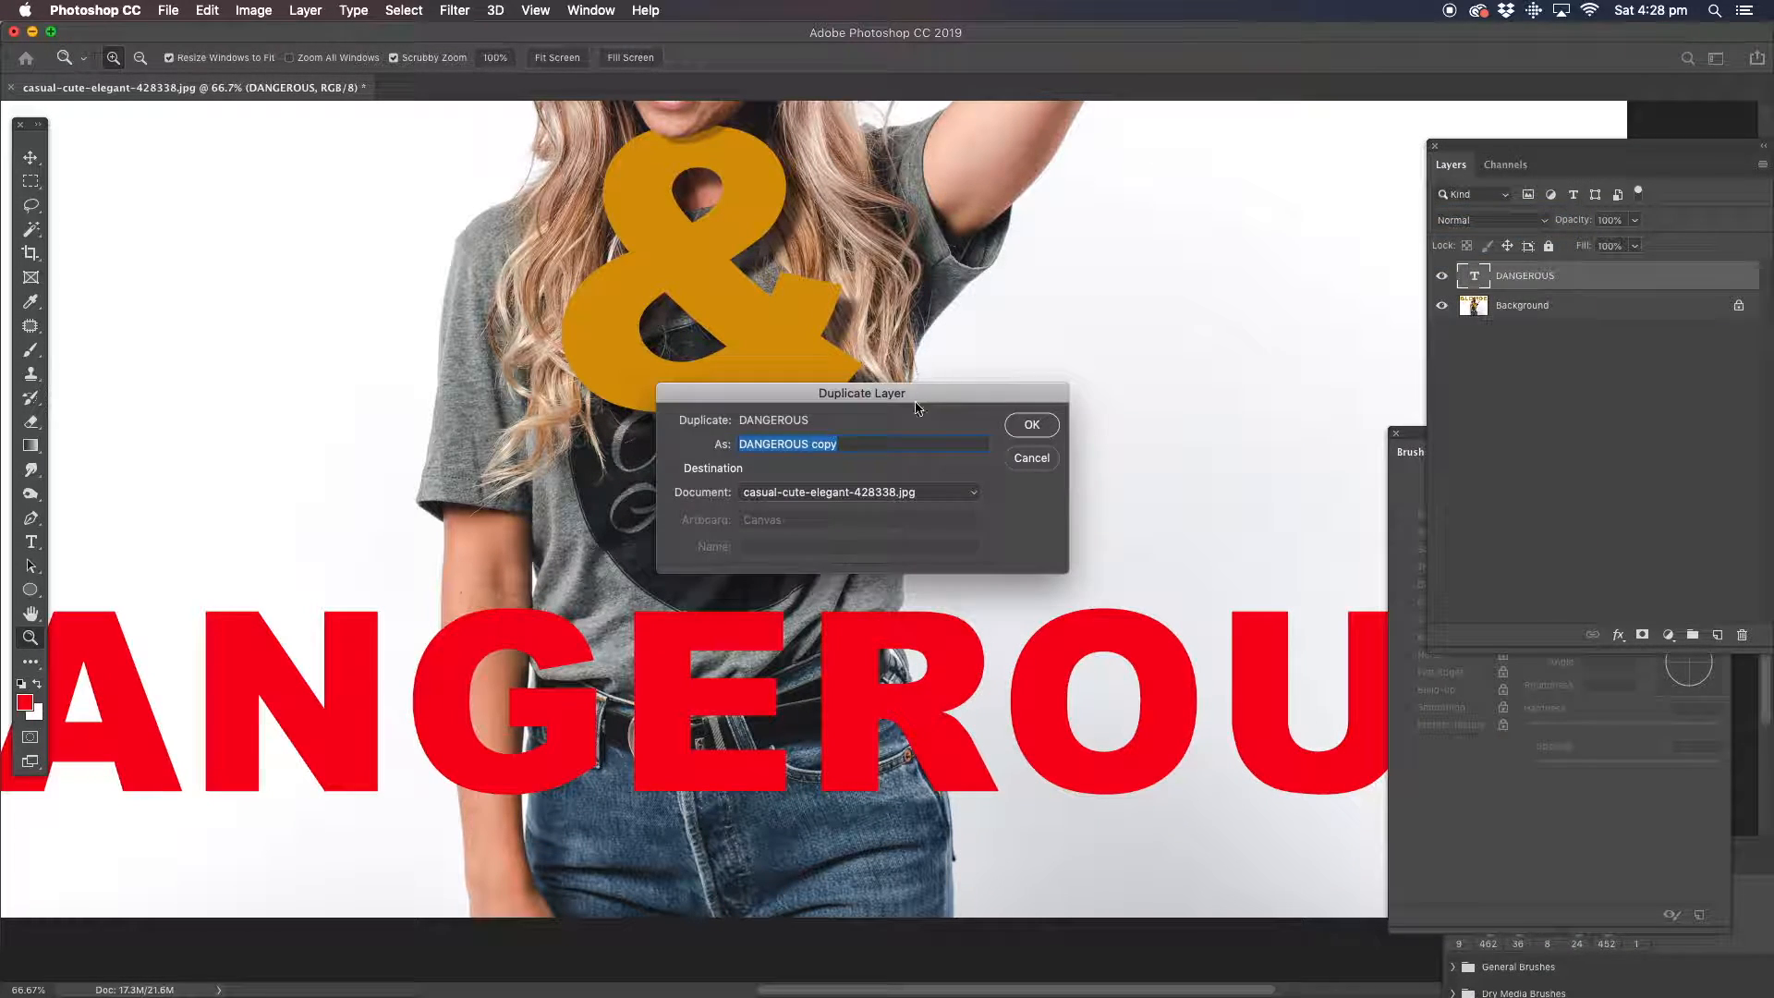
click(1031, 425)
click(1441, 276)
Select the woman on the Background layer with the Subject selection command.
click(1530, 311)
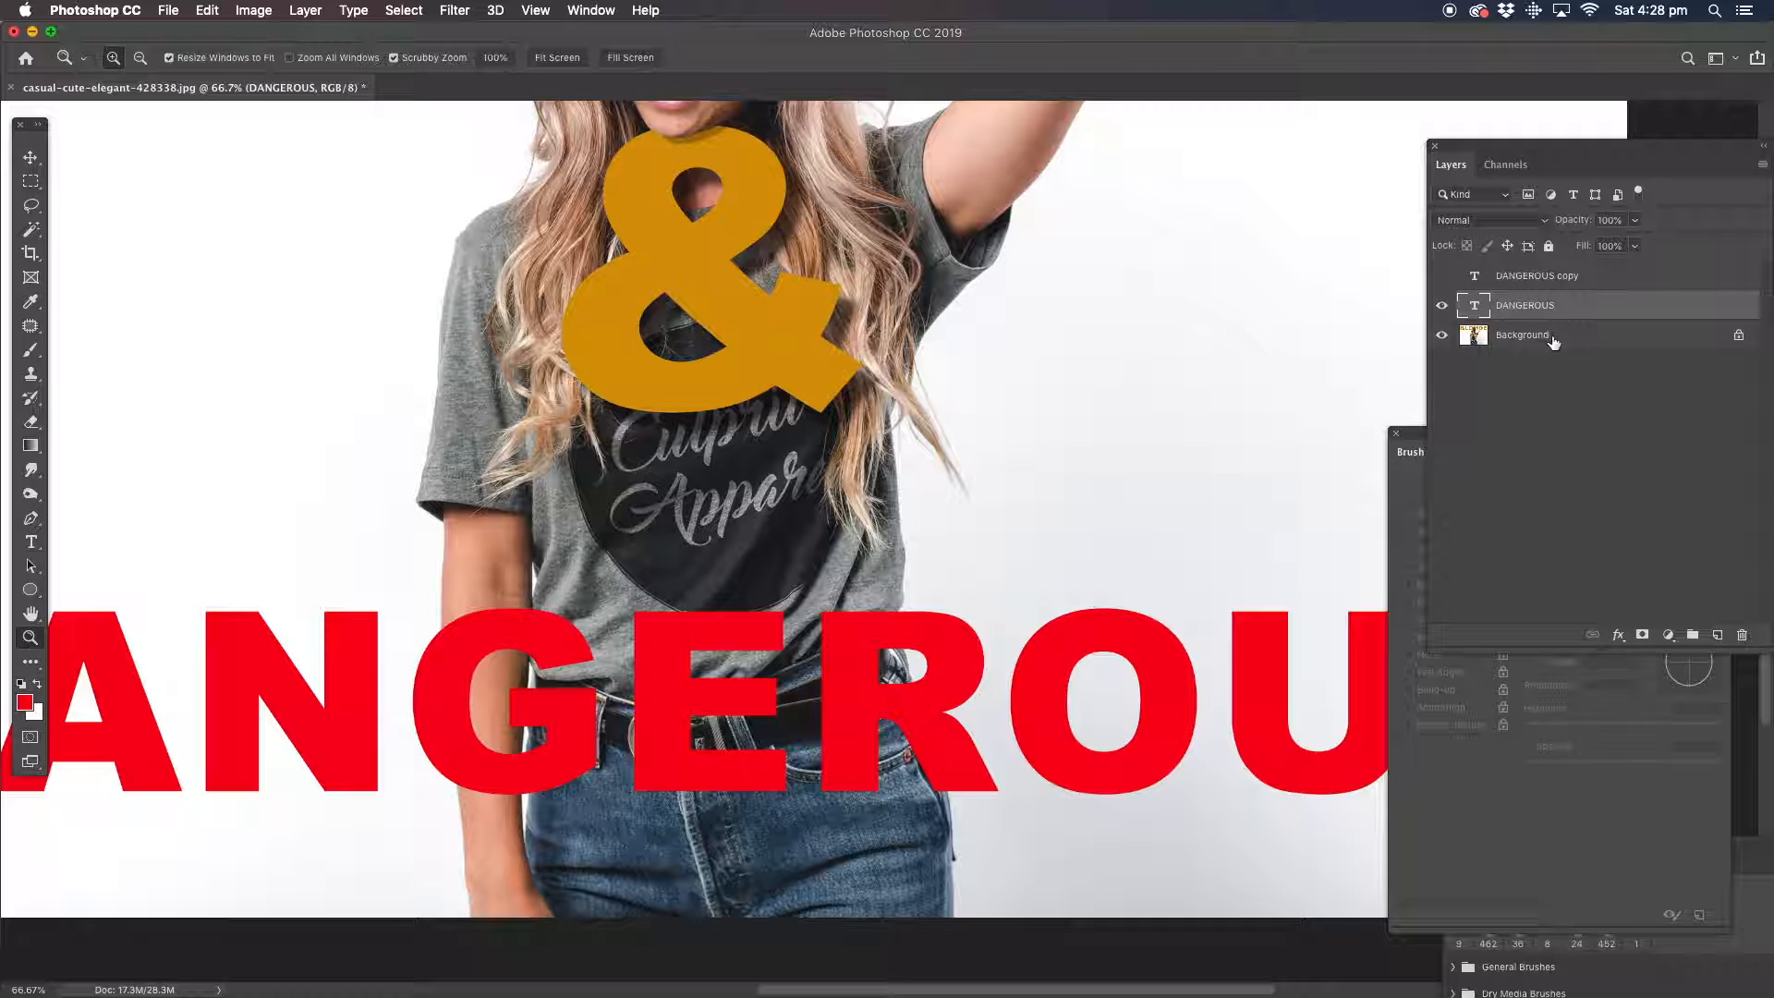
click(1543, 345)
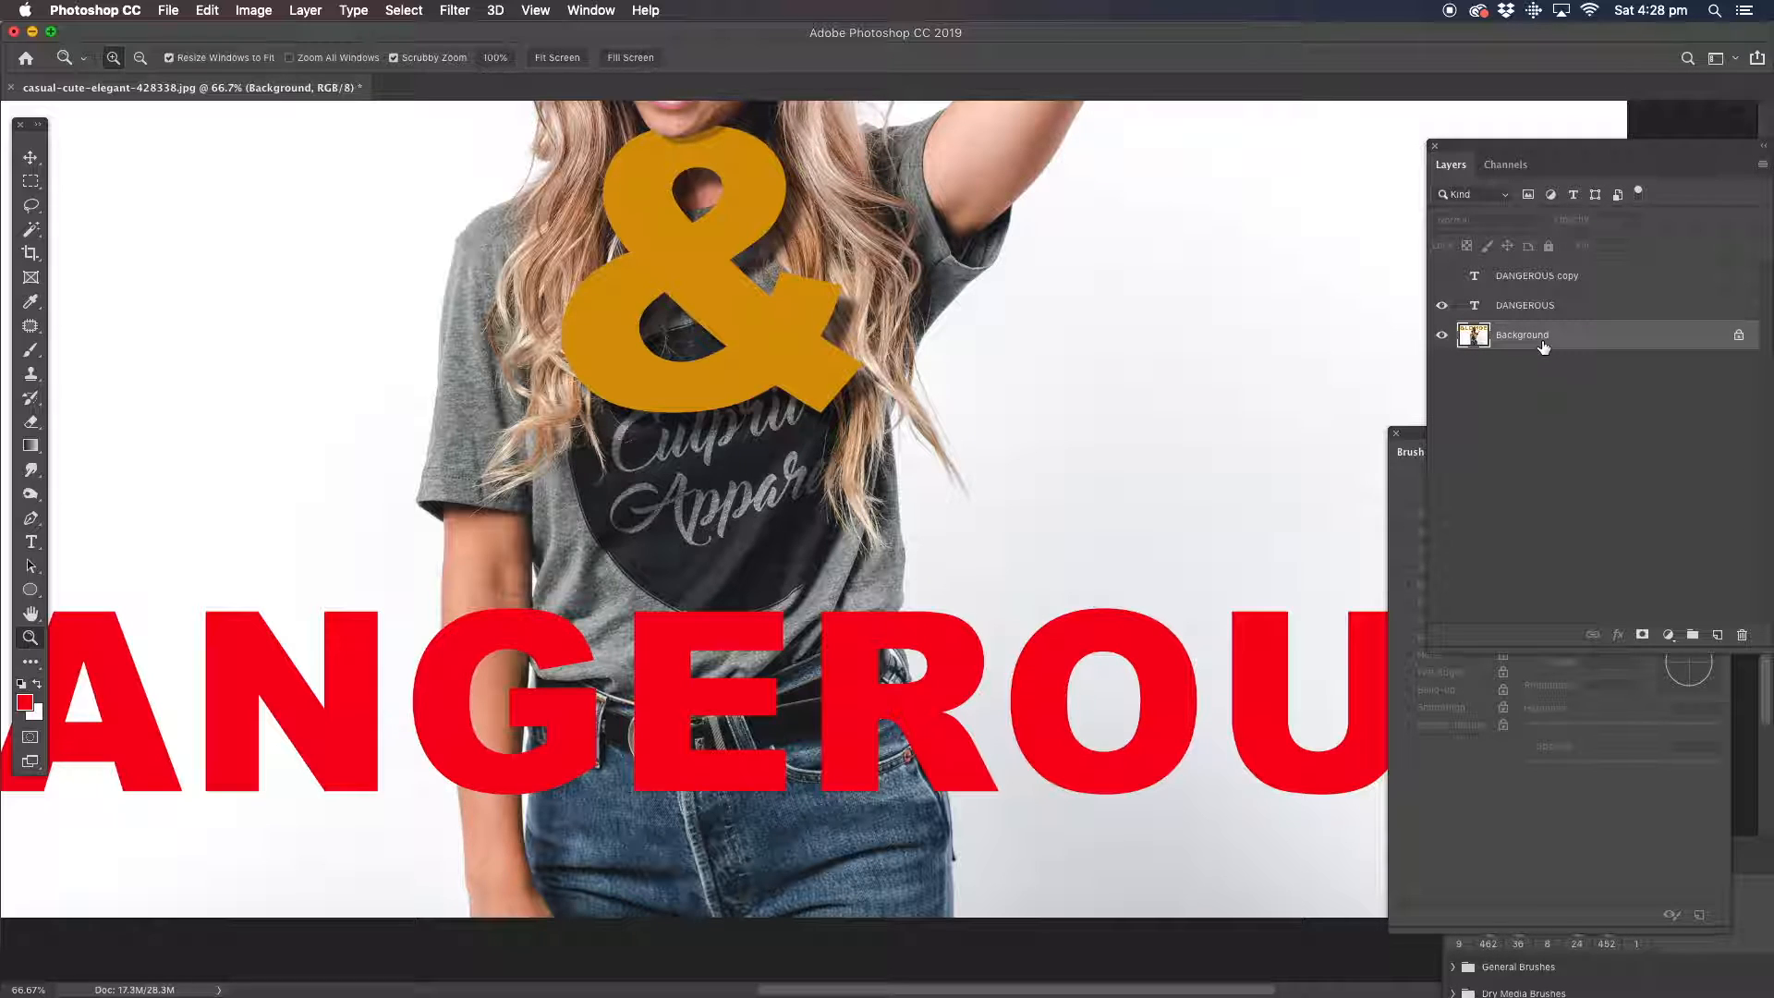
click(403, 10)
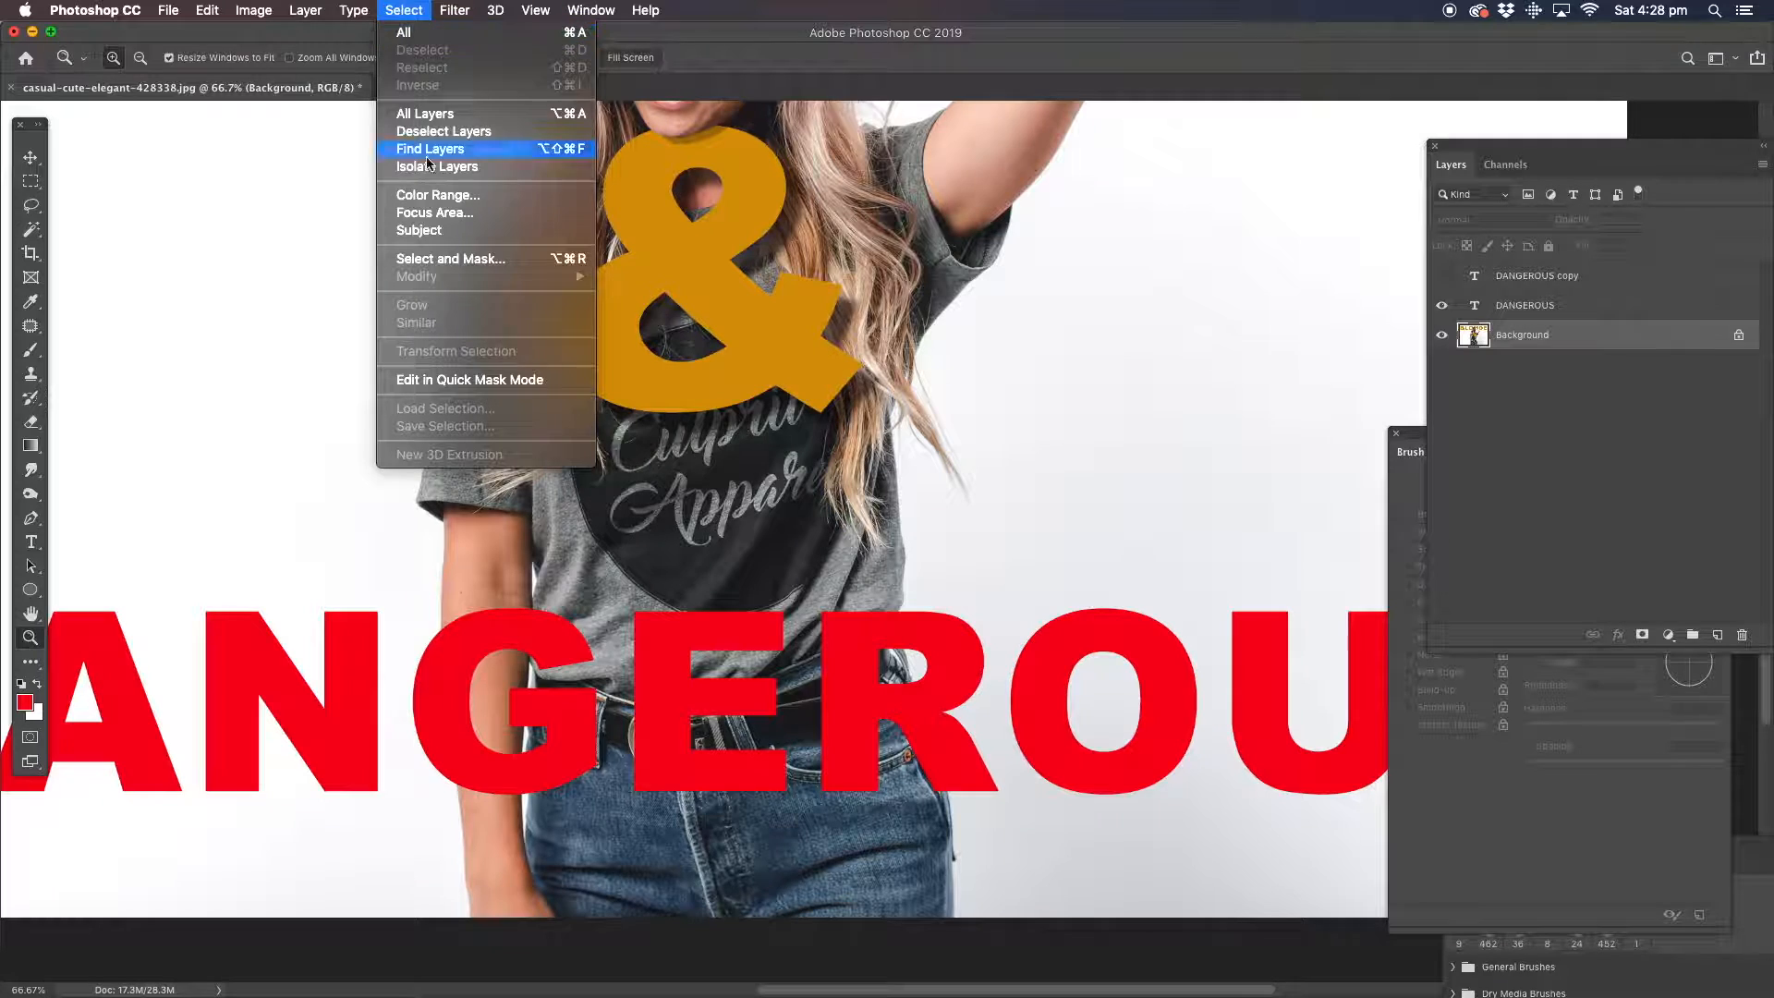
click(425, 231)
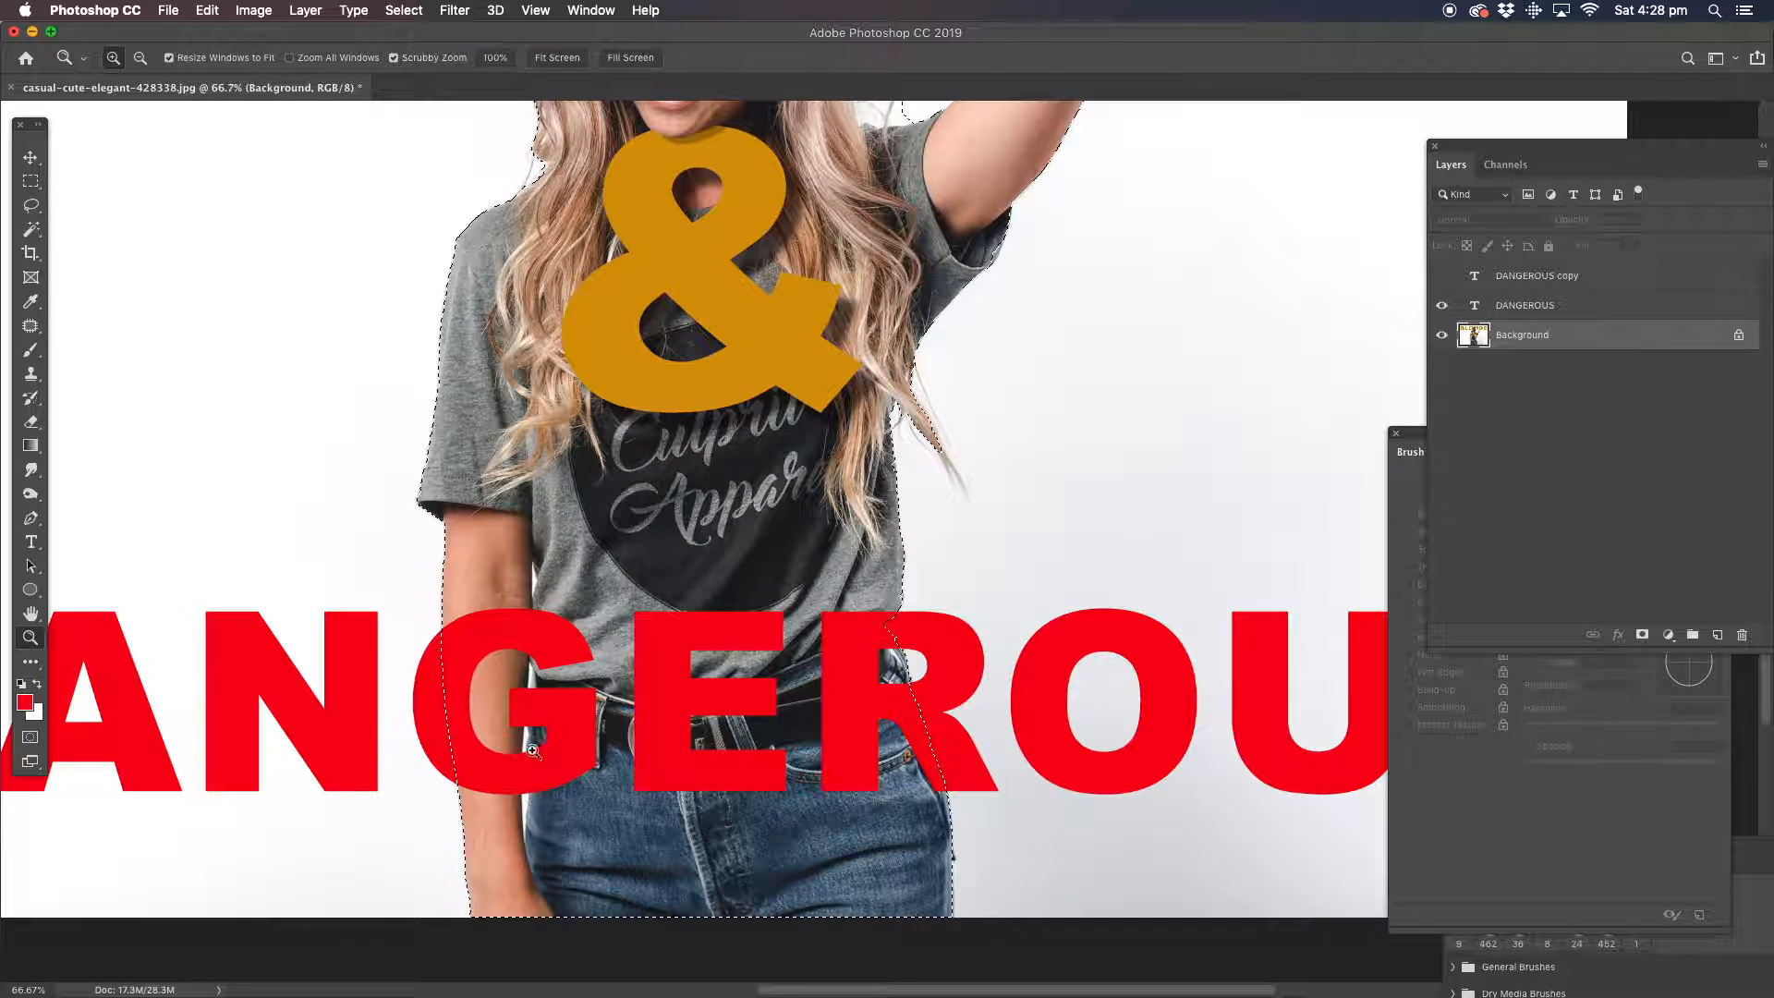
Hide the DANGEROUS text and subtract the white gap between the woman's arm and jeans from the selection with the Lasso tool.
click(1443, 307)
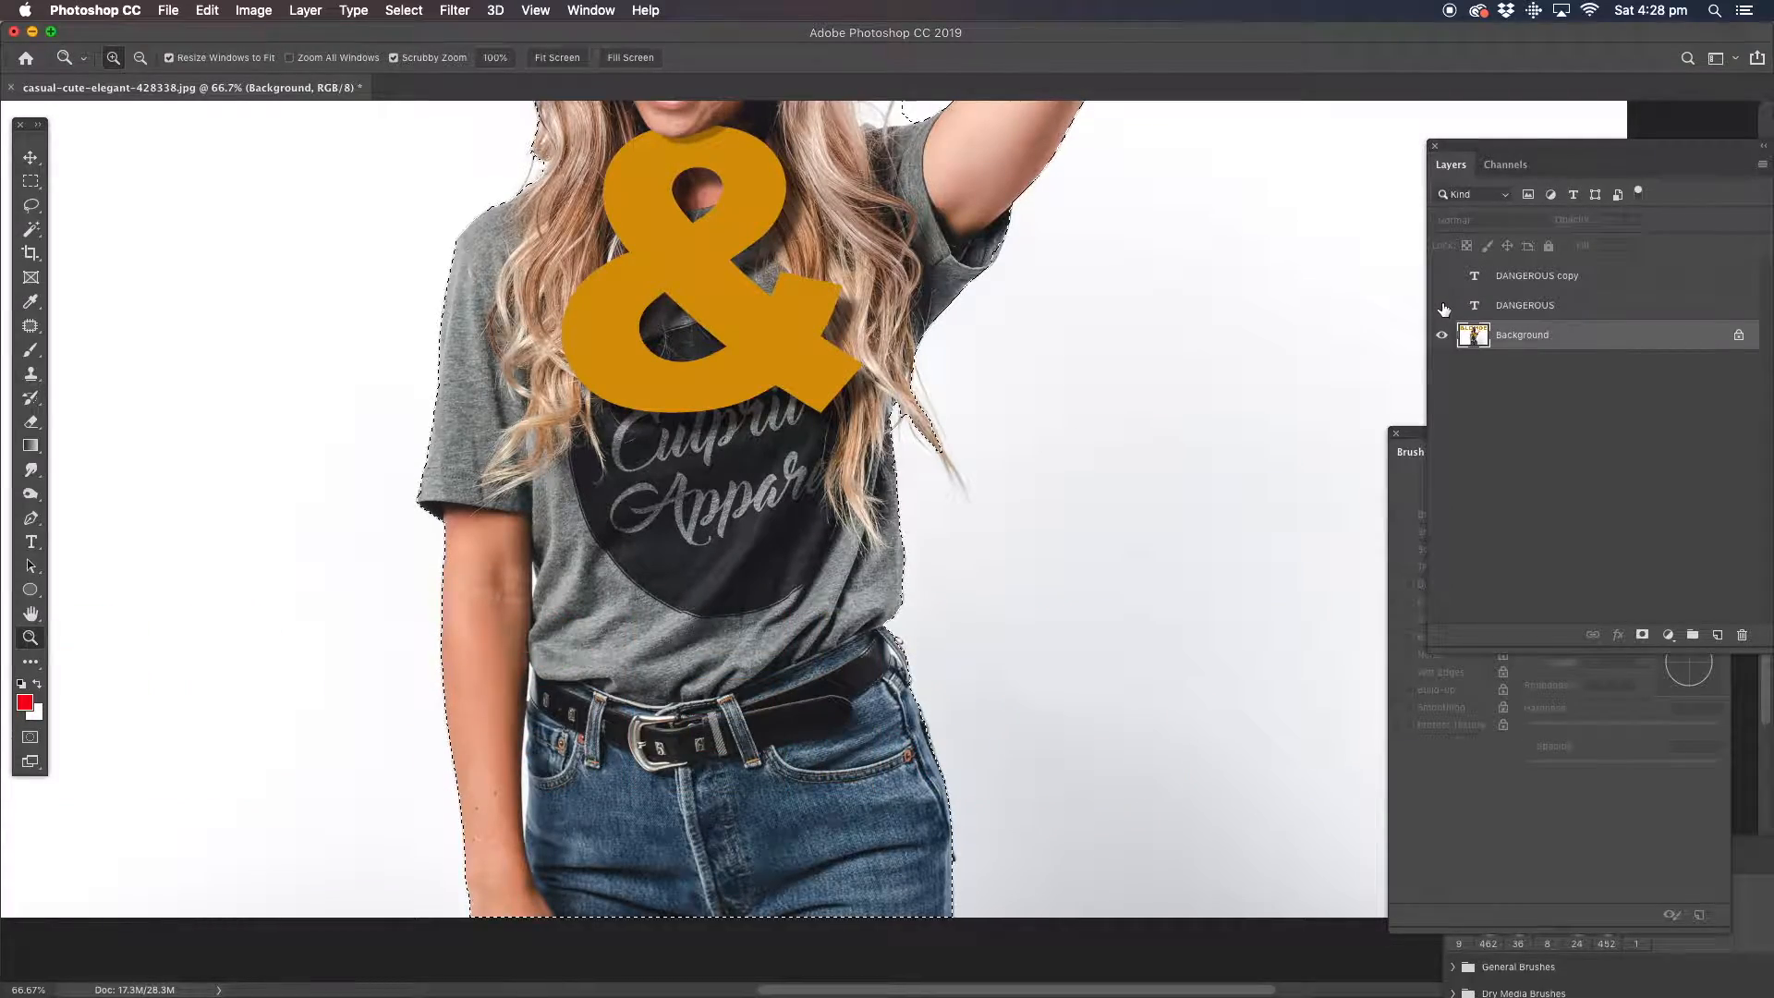
click(548, 743)
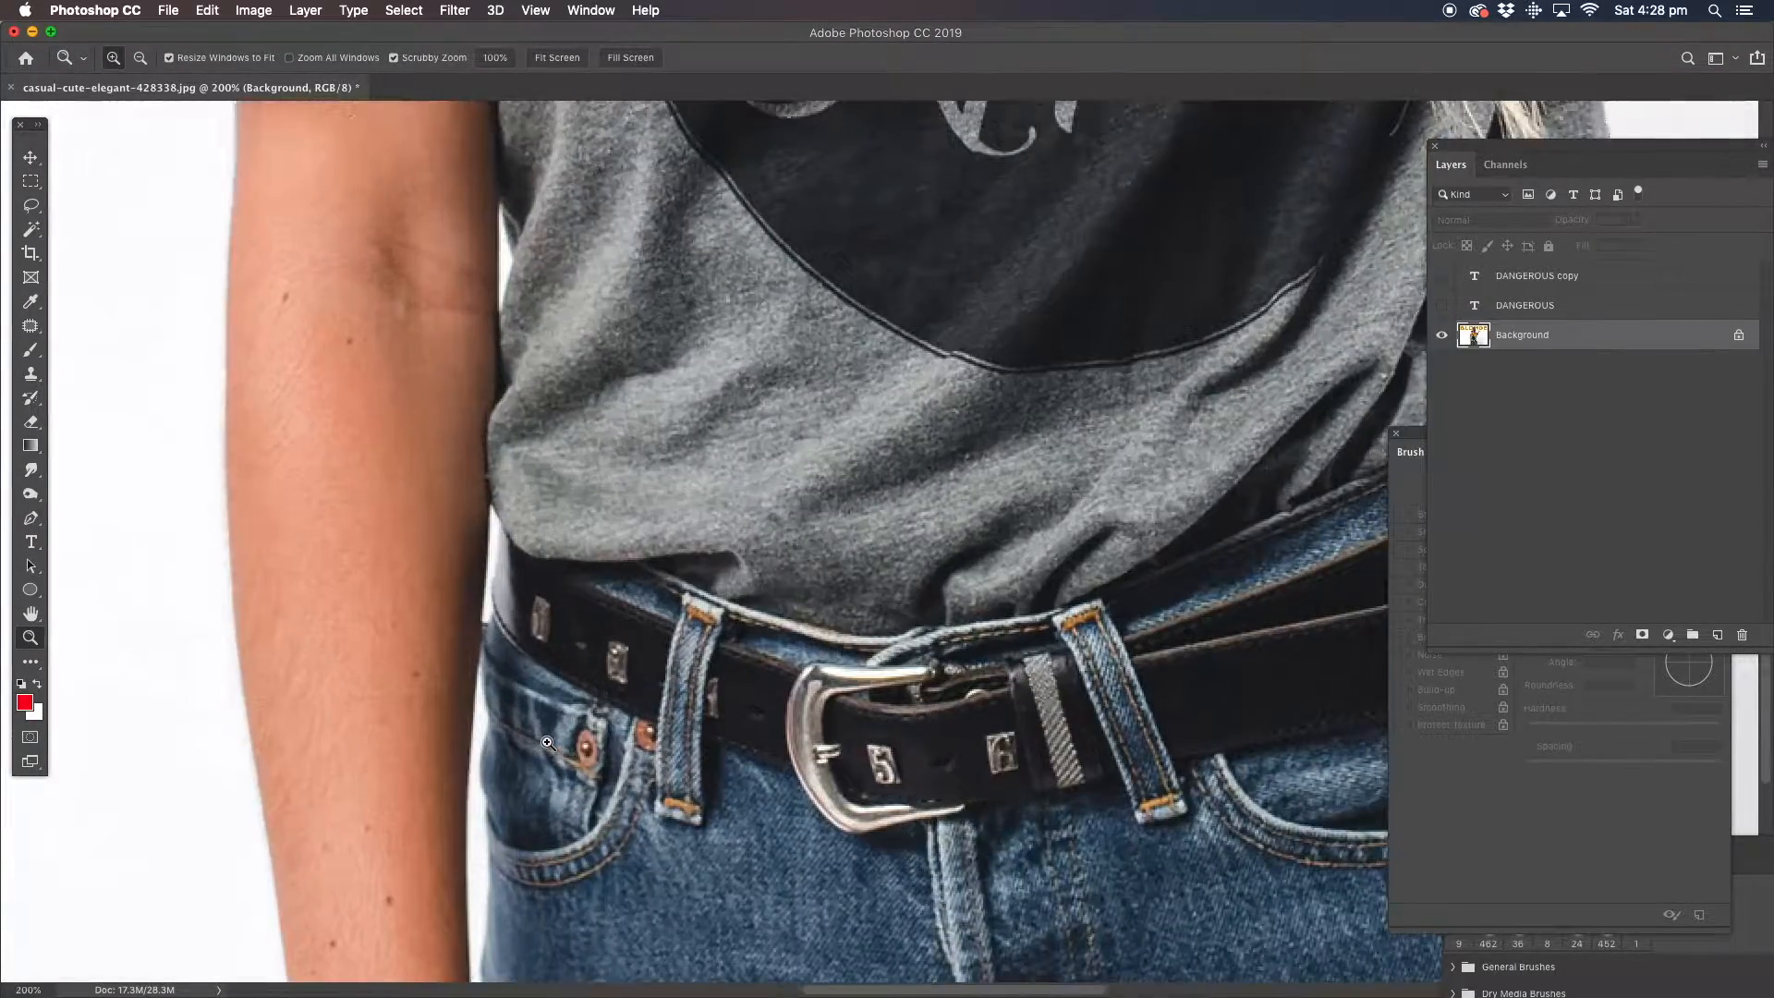
click(548, 743)
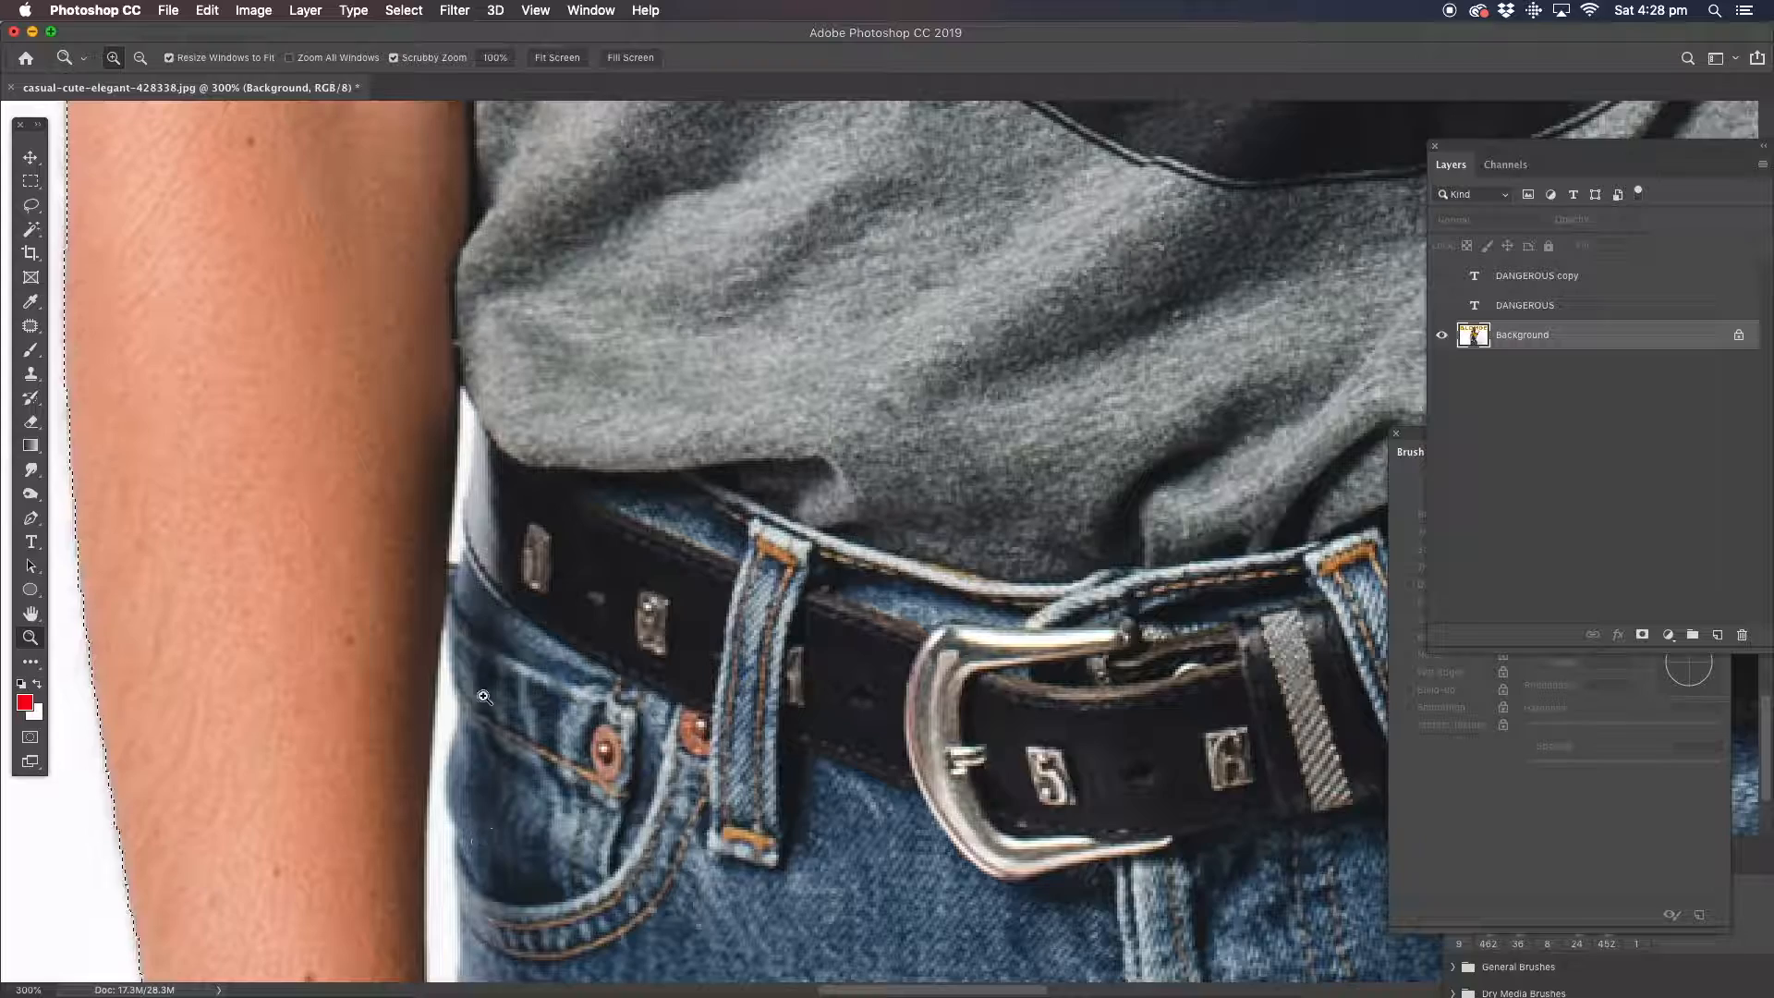
alt+click(660, 611)
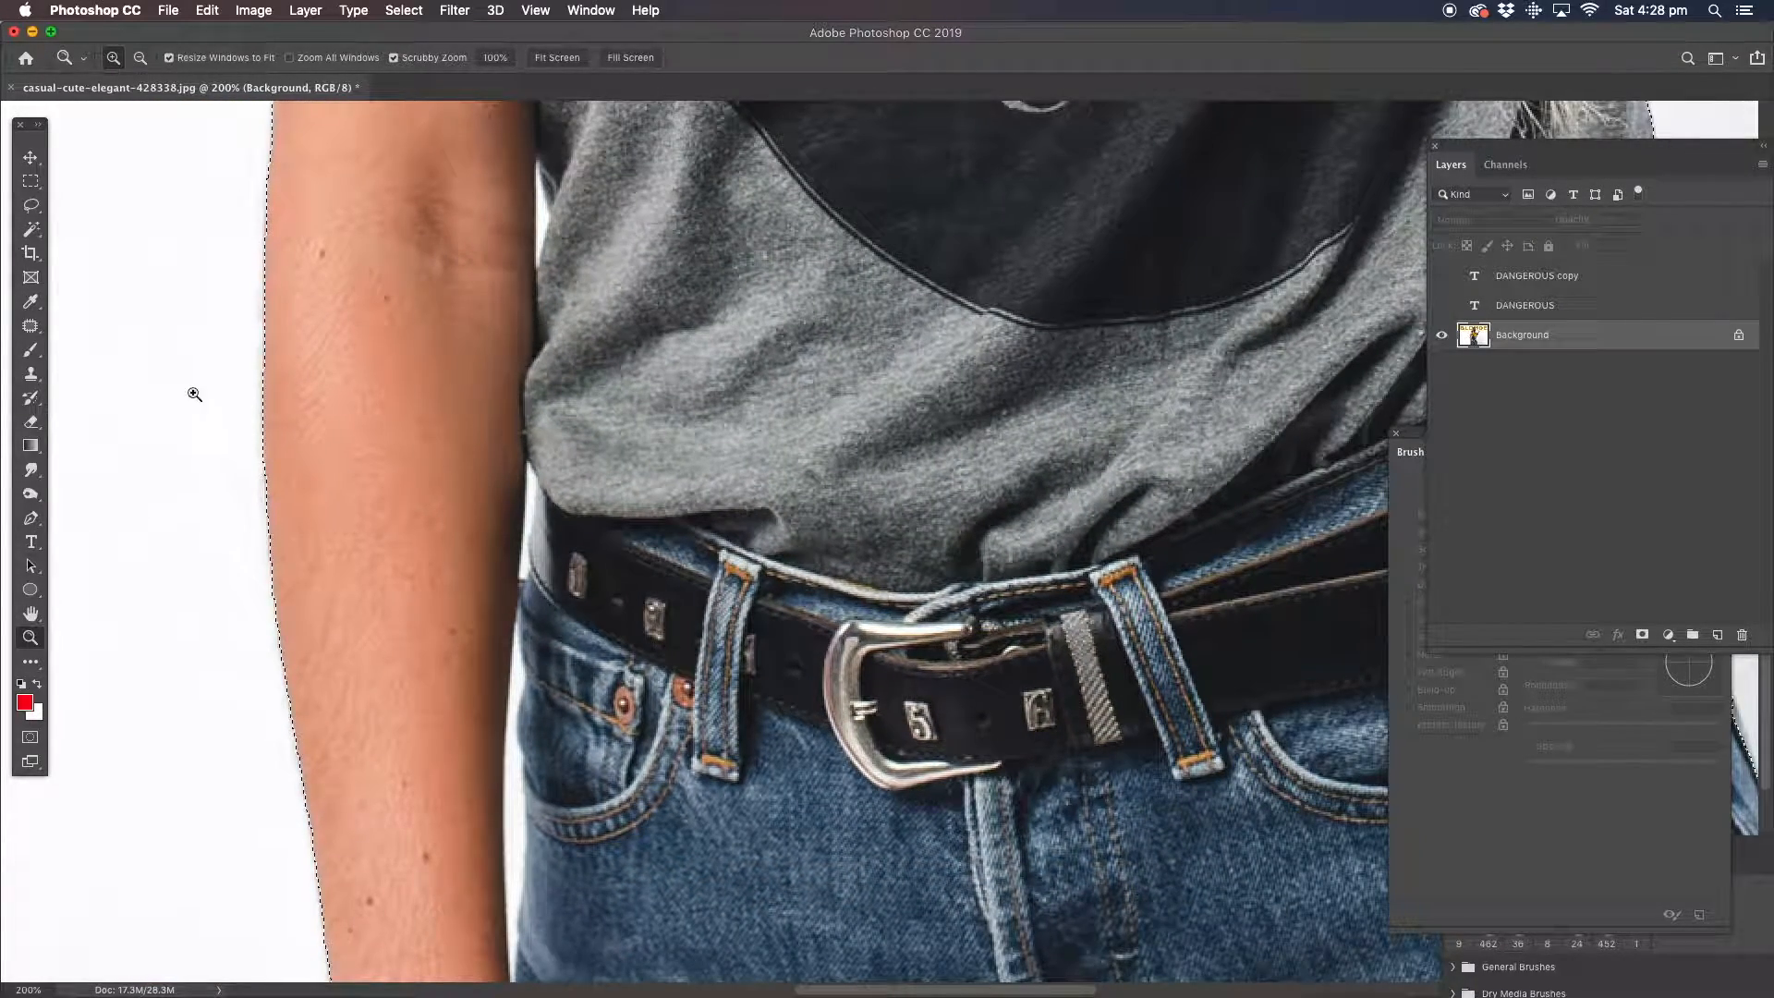
click(30, 206)
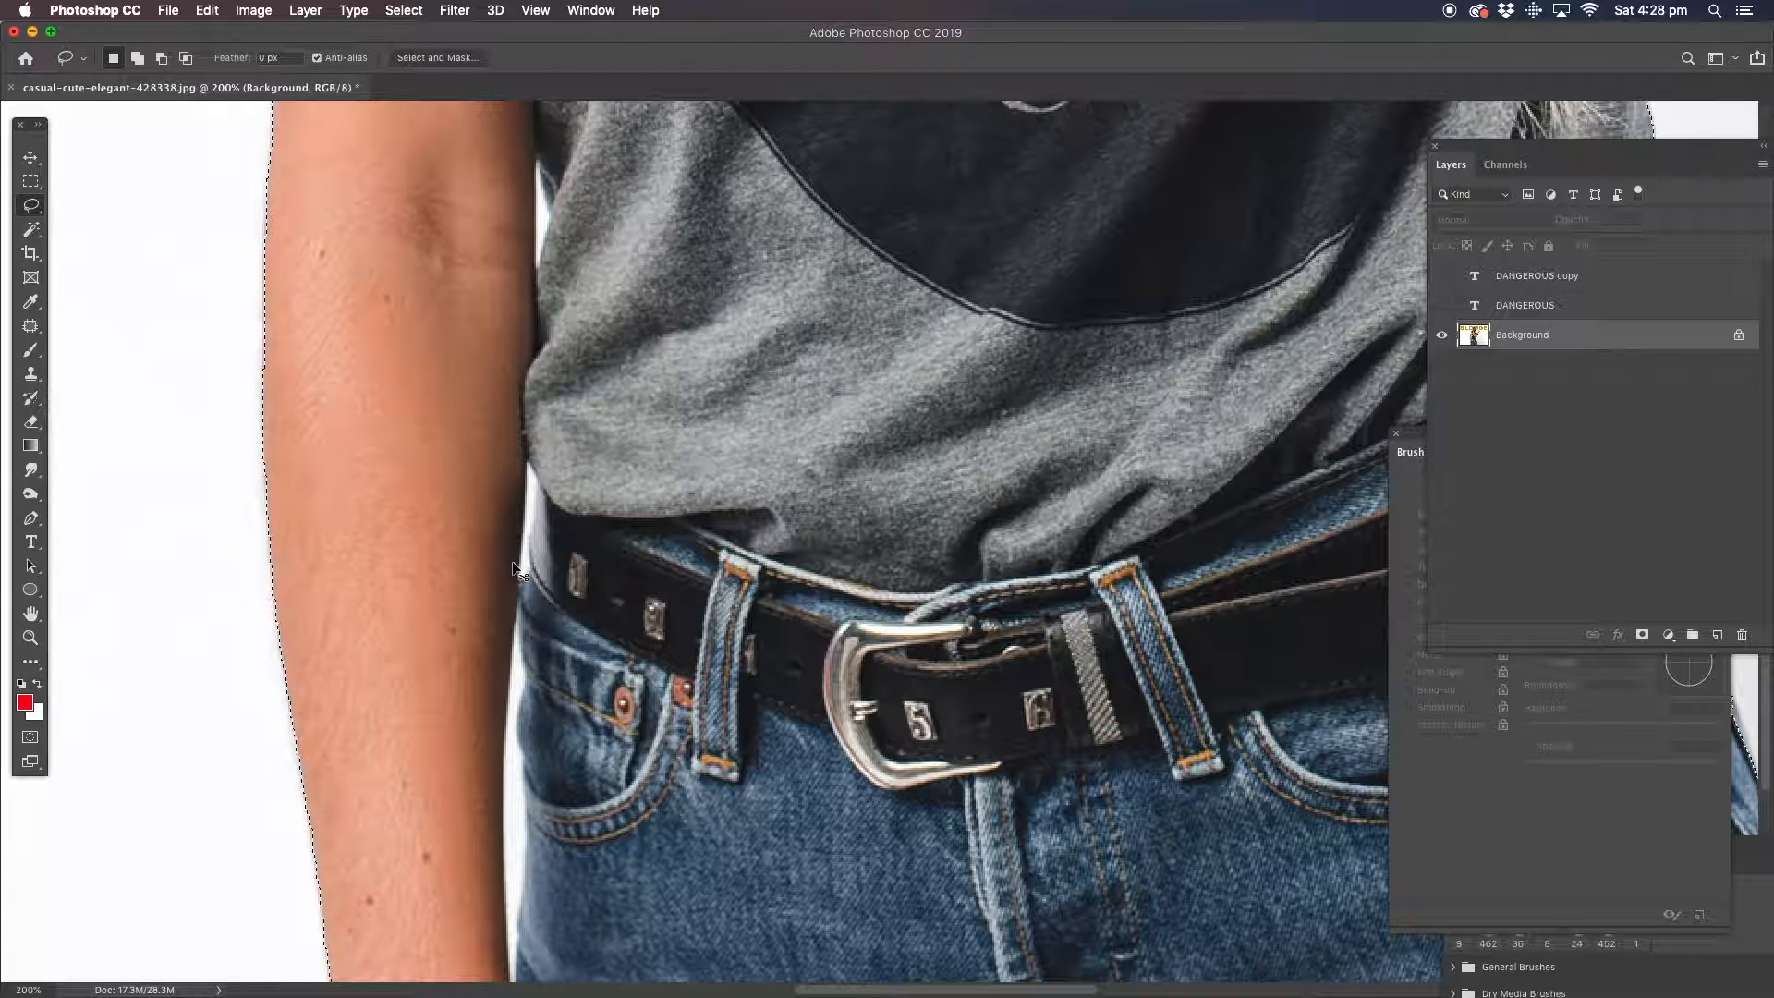
key(alt)
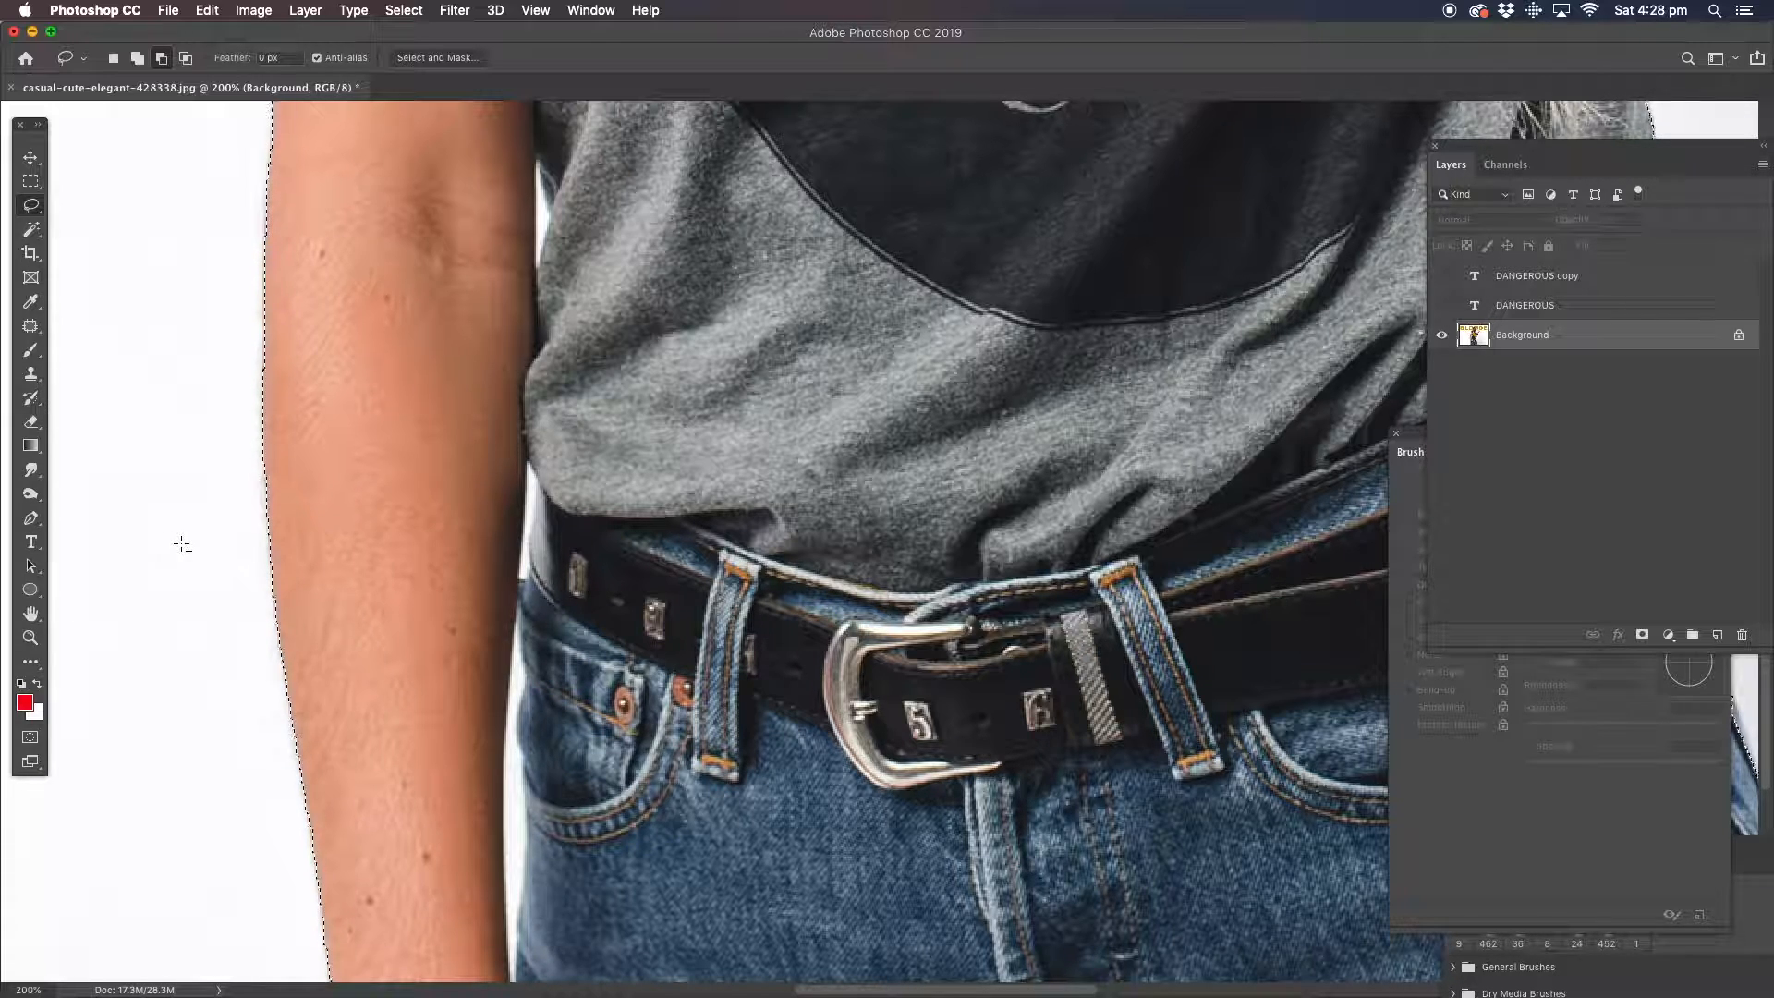
key(alt)
mouse_move(534, 515)
mouse_down()
mouse_move(518, 583)
mouse_move(528, 461)
mouse_up()
mouse_move(521, 603)
mouse_down()
mouse_move(512, 981)
mouse_move(504, 796)
mouse_up()
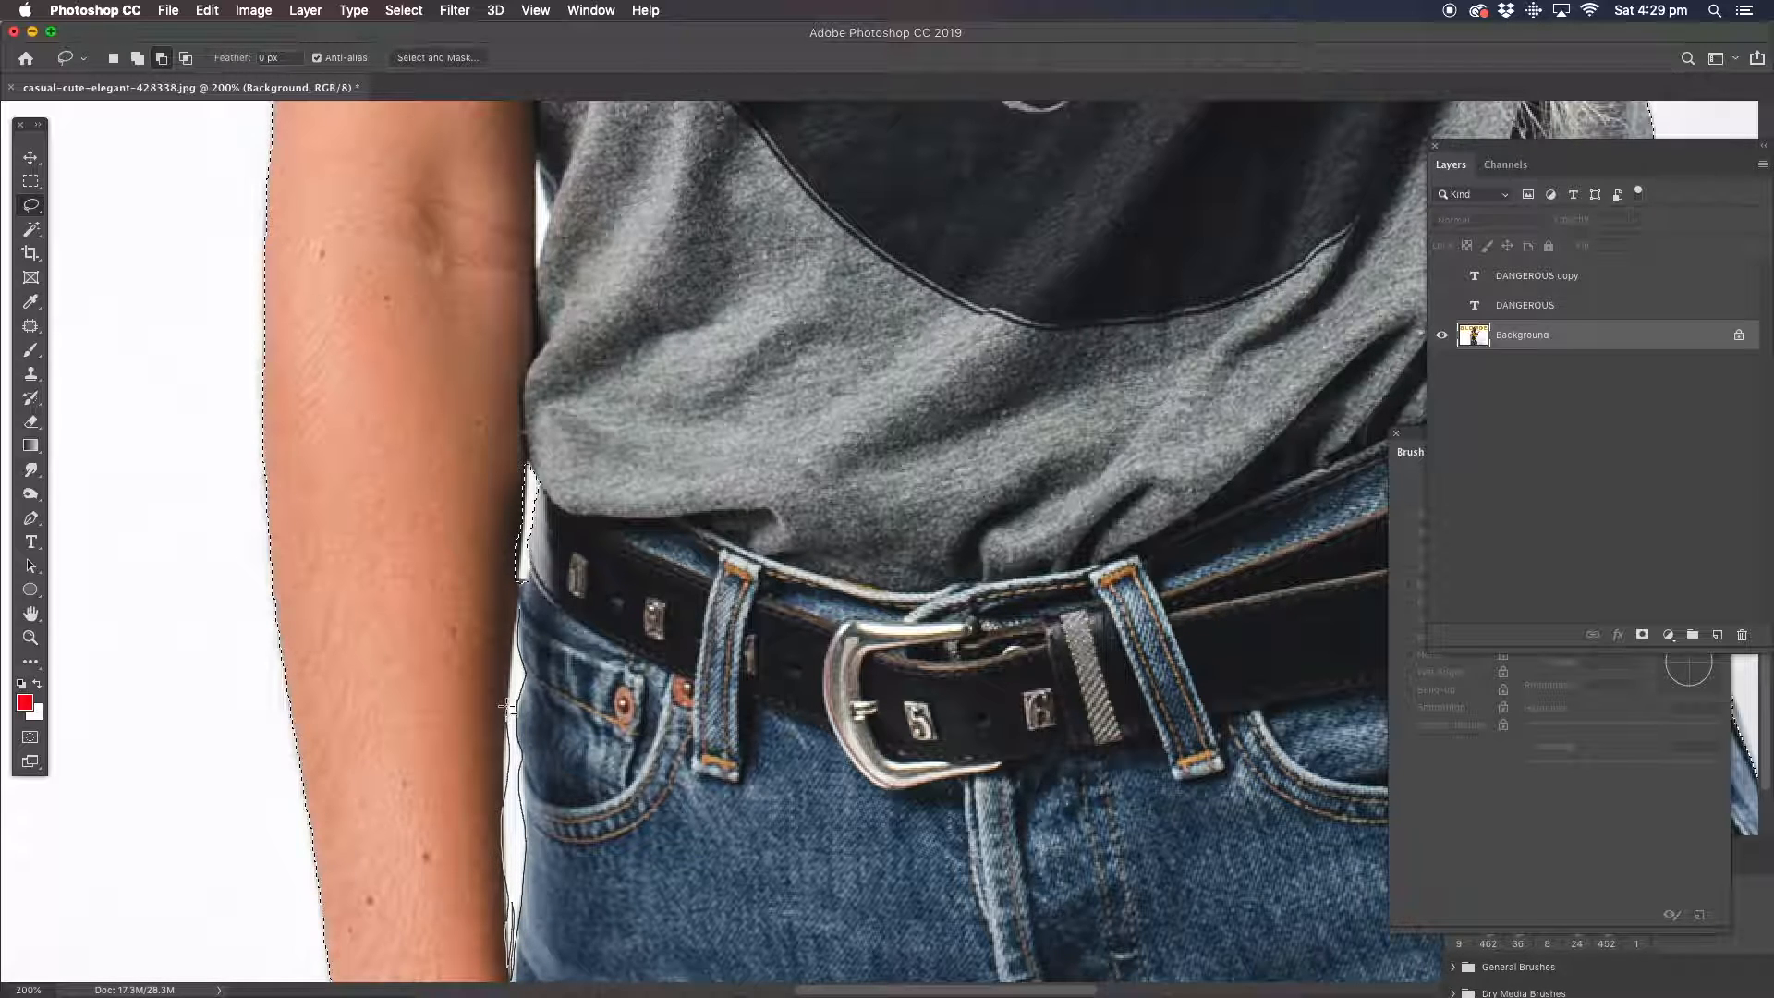
drag(512, 649, 520, 600)
mouse_move(506, 707)
mouse_down()
mouse_move(506, 793)
mouse_move(508, 716)
mouse_up()
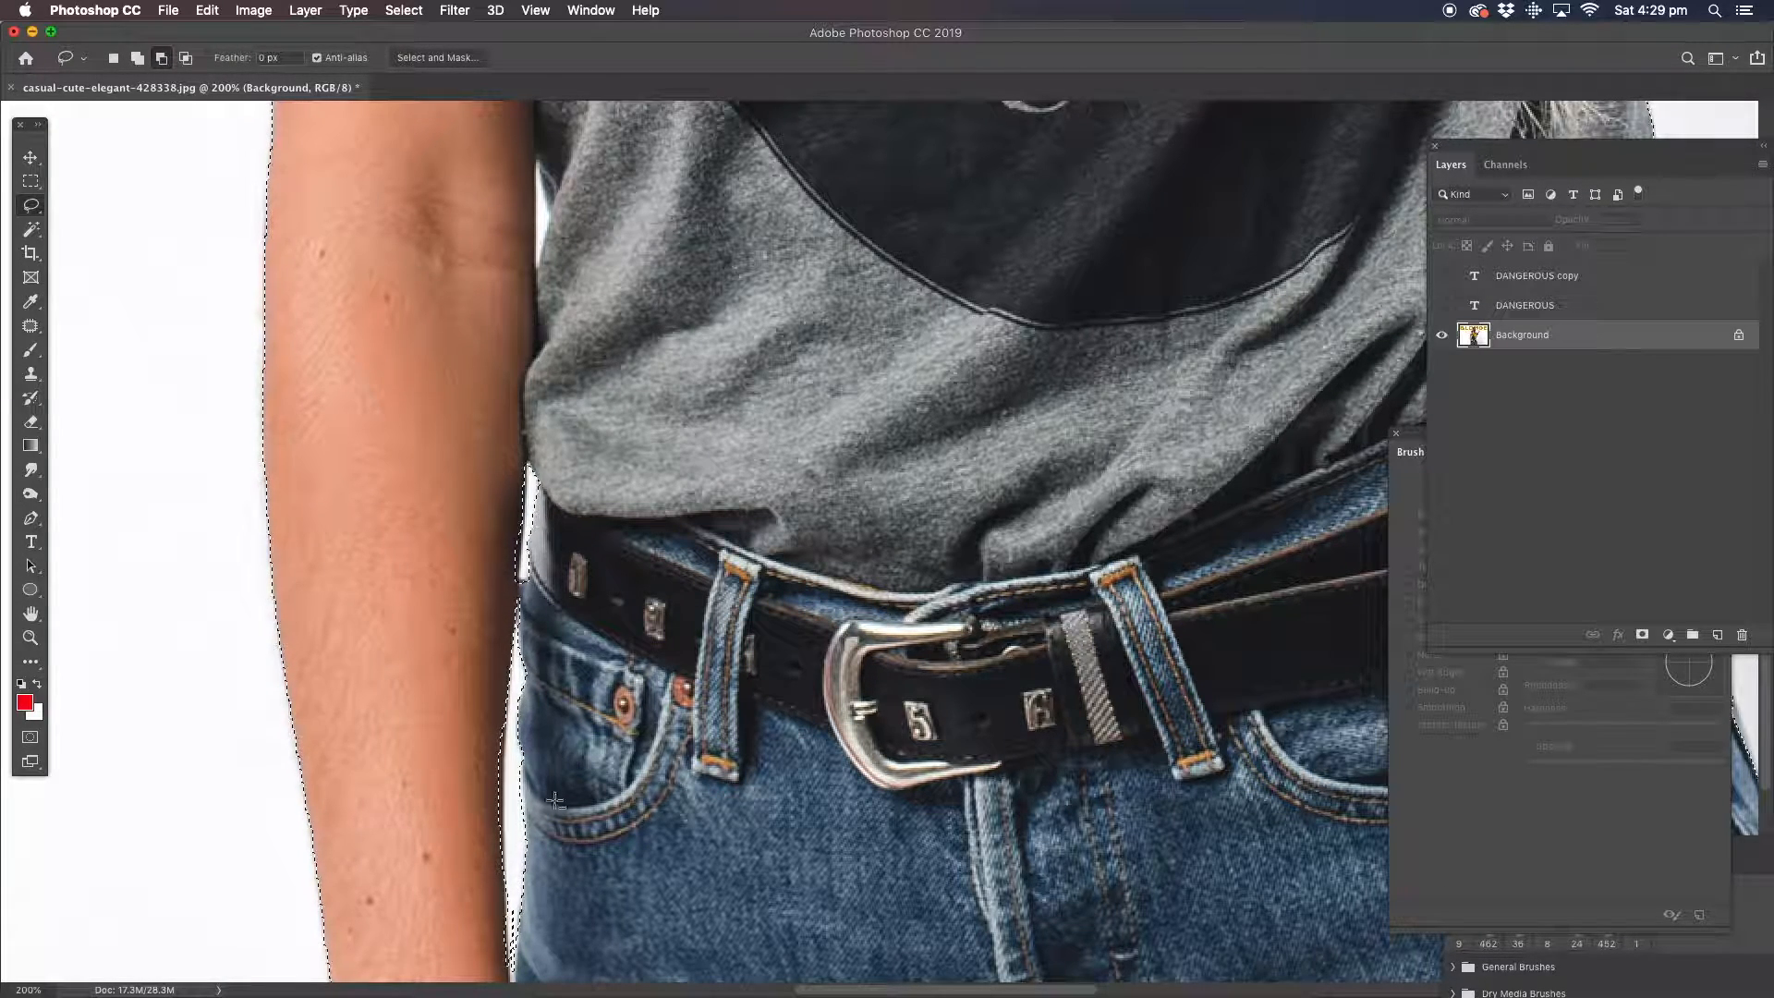
Show the DANGEROUS text layer again and add a layer mask to it from the selection of the woman.
click(31, 638)
alt+click(975, 678)
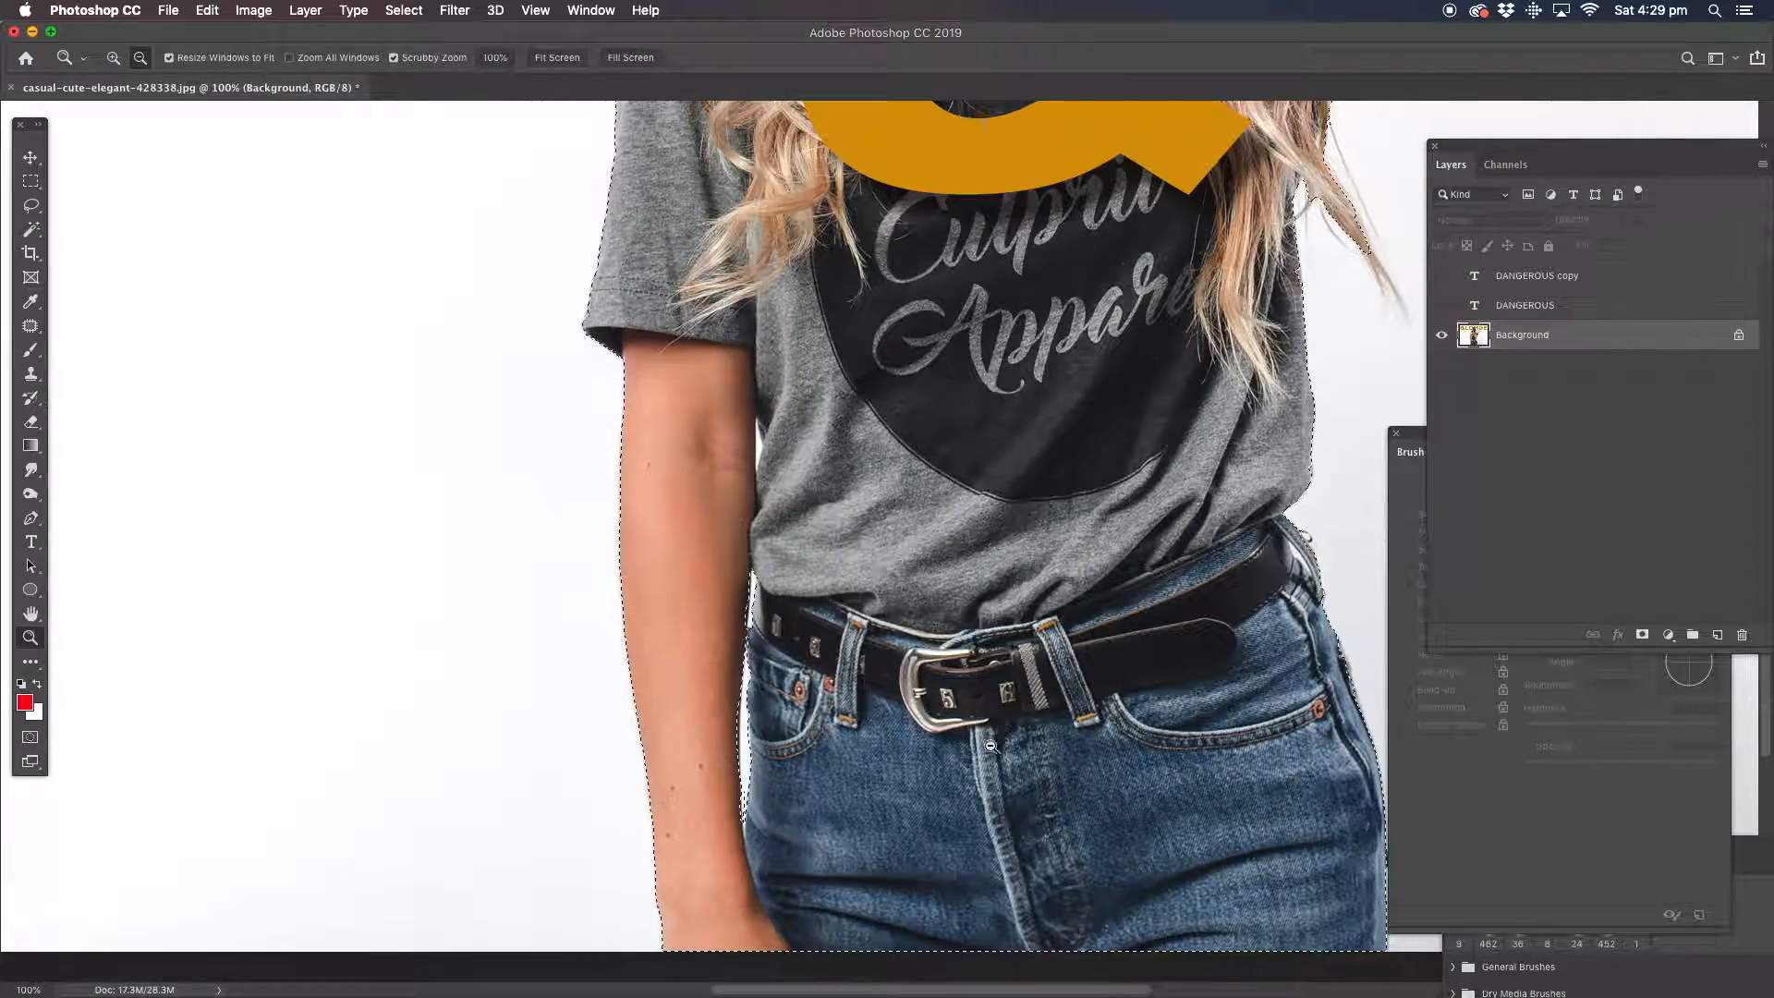
drag(1034, 766, 803, 710)
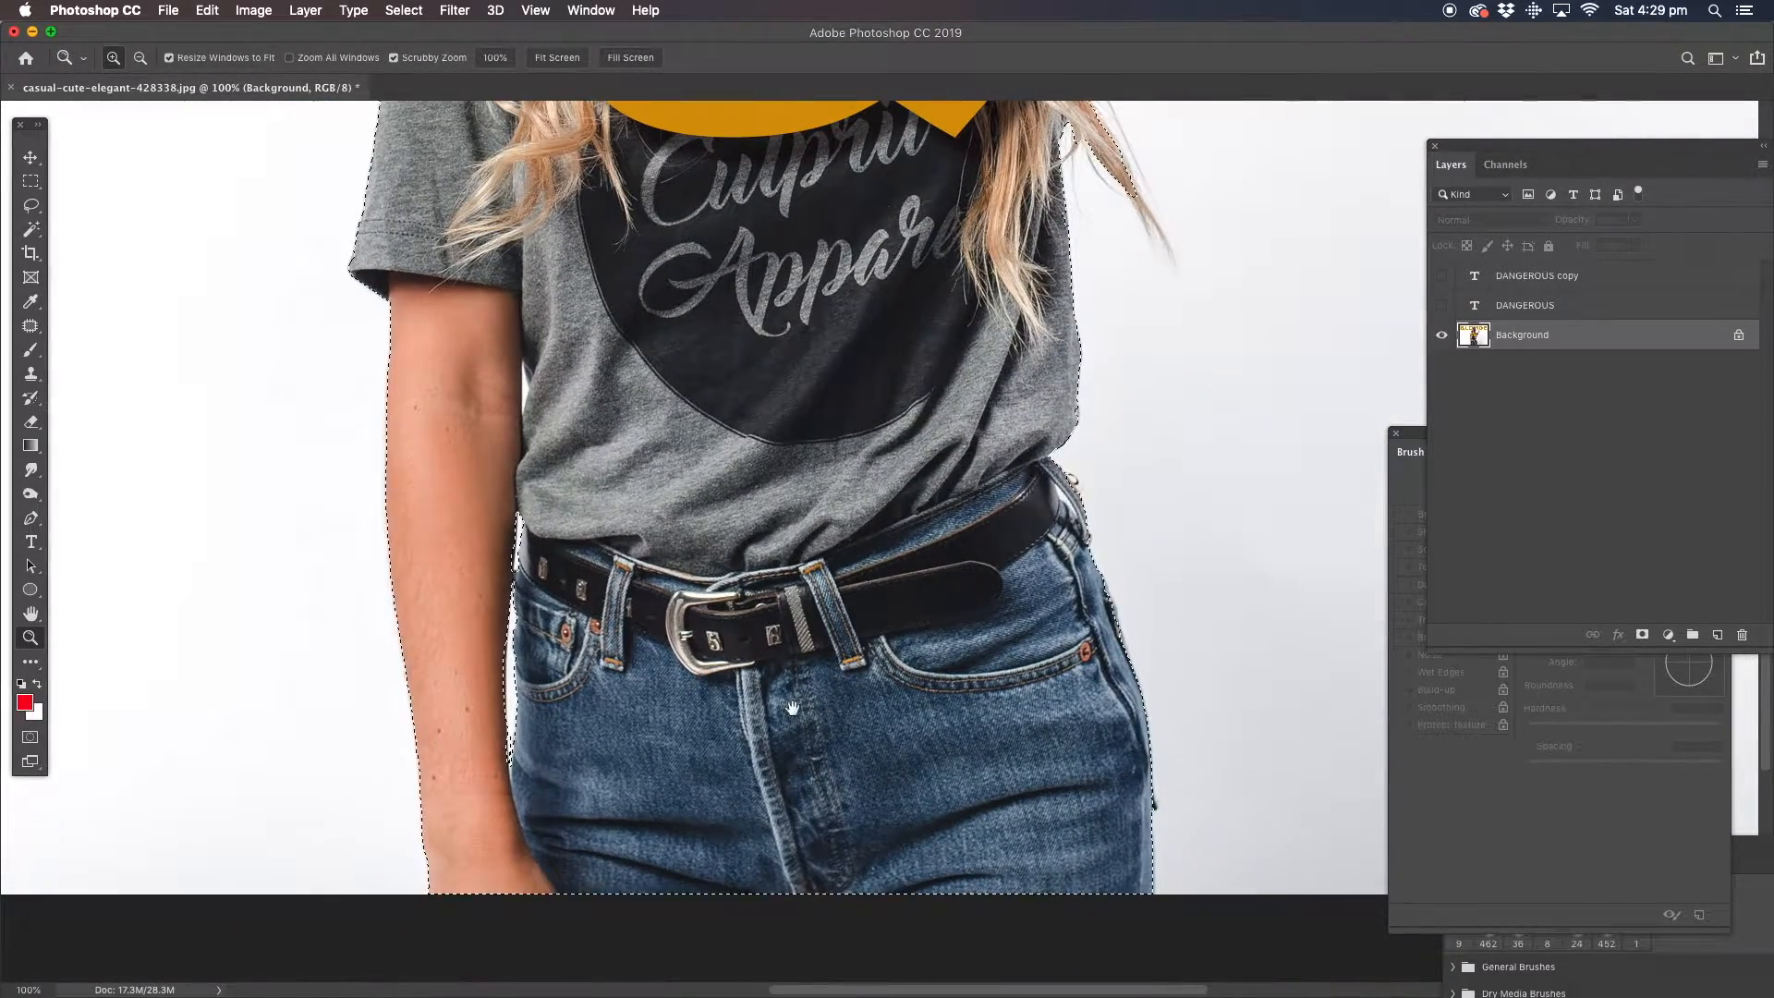
click(1442, 306)
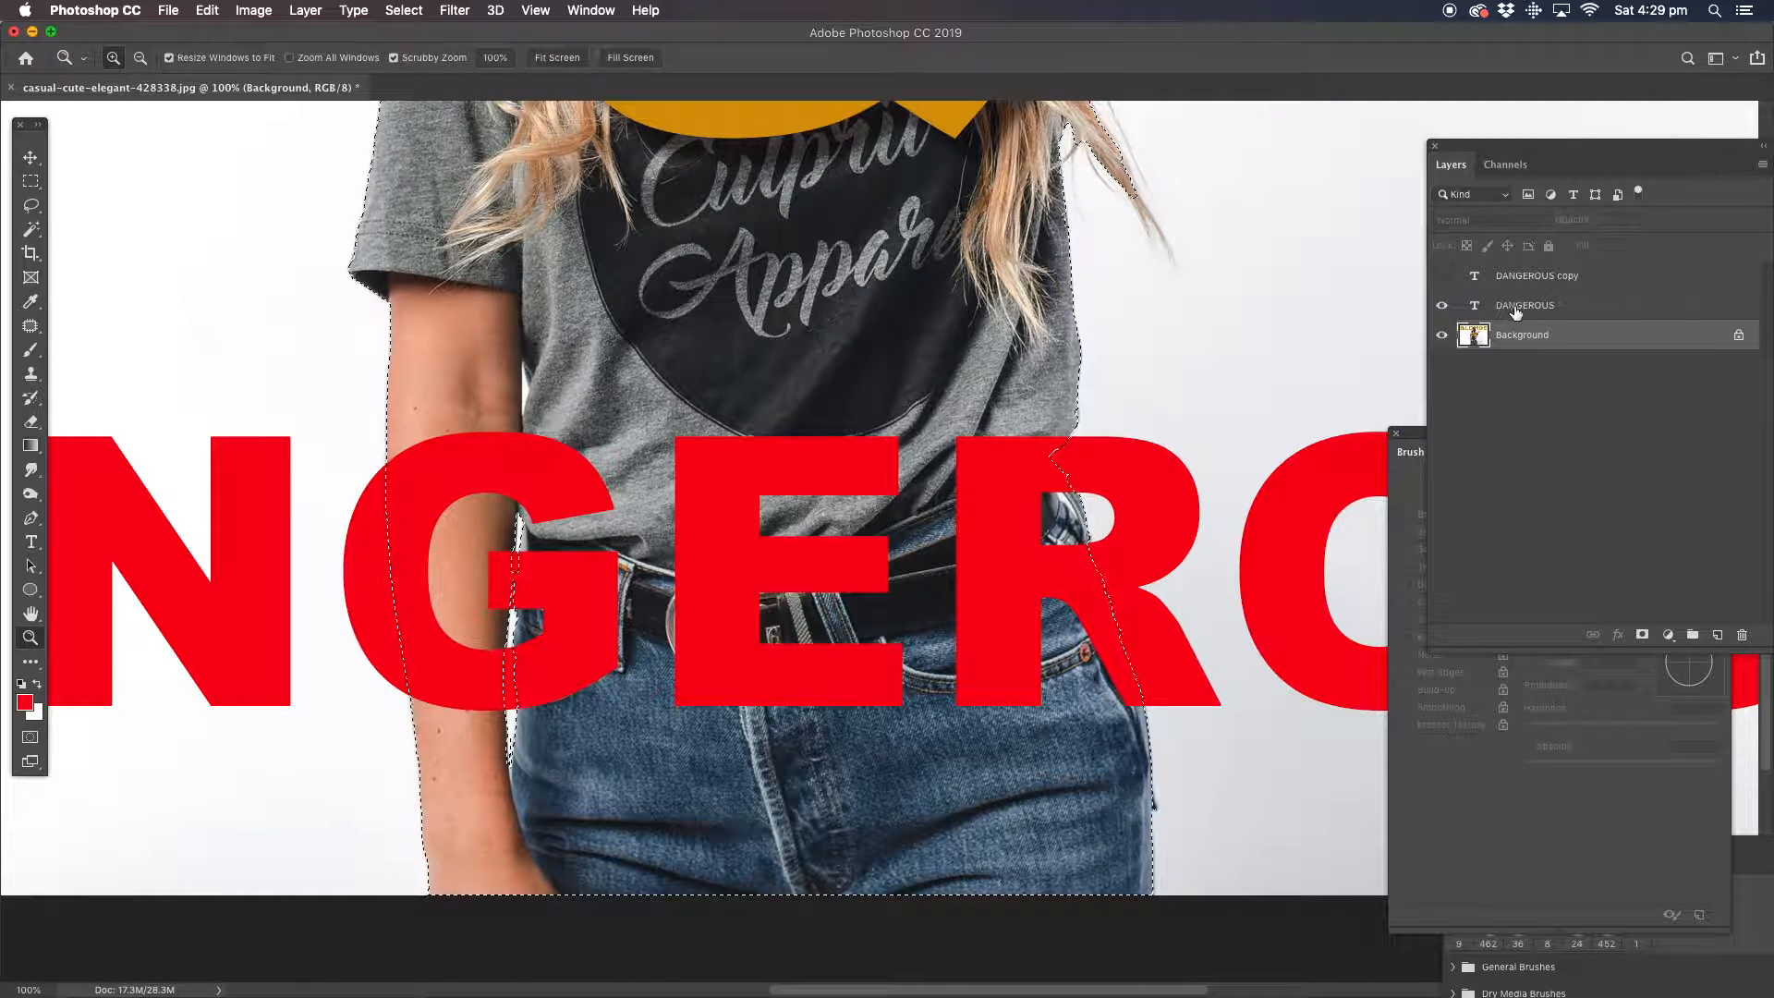
click(1526, 307)
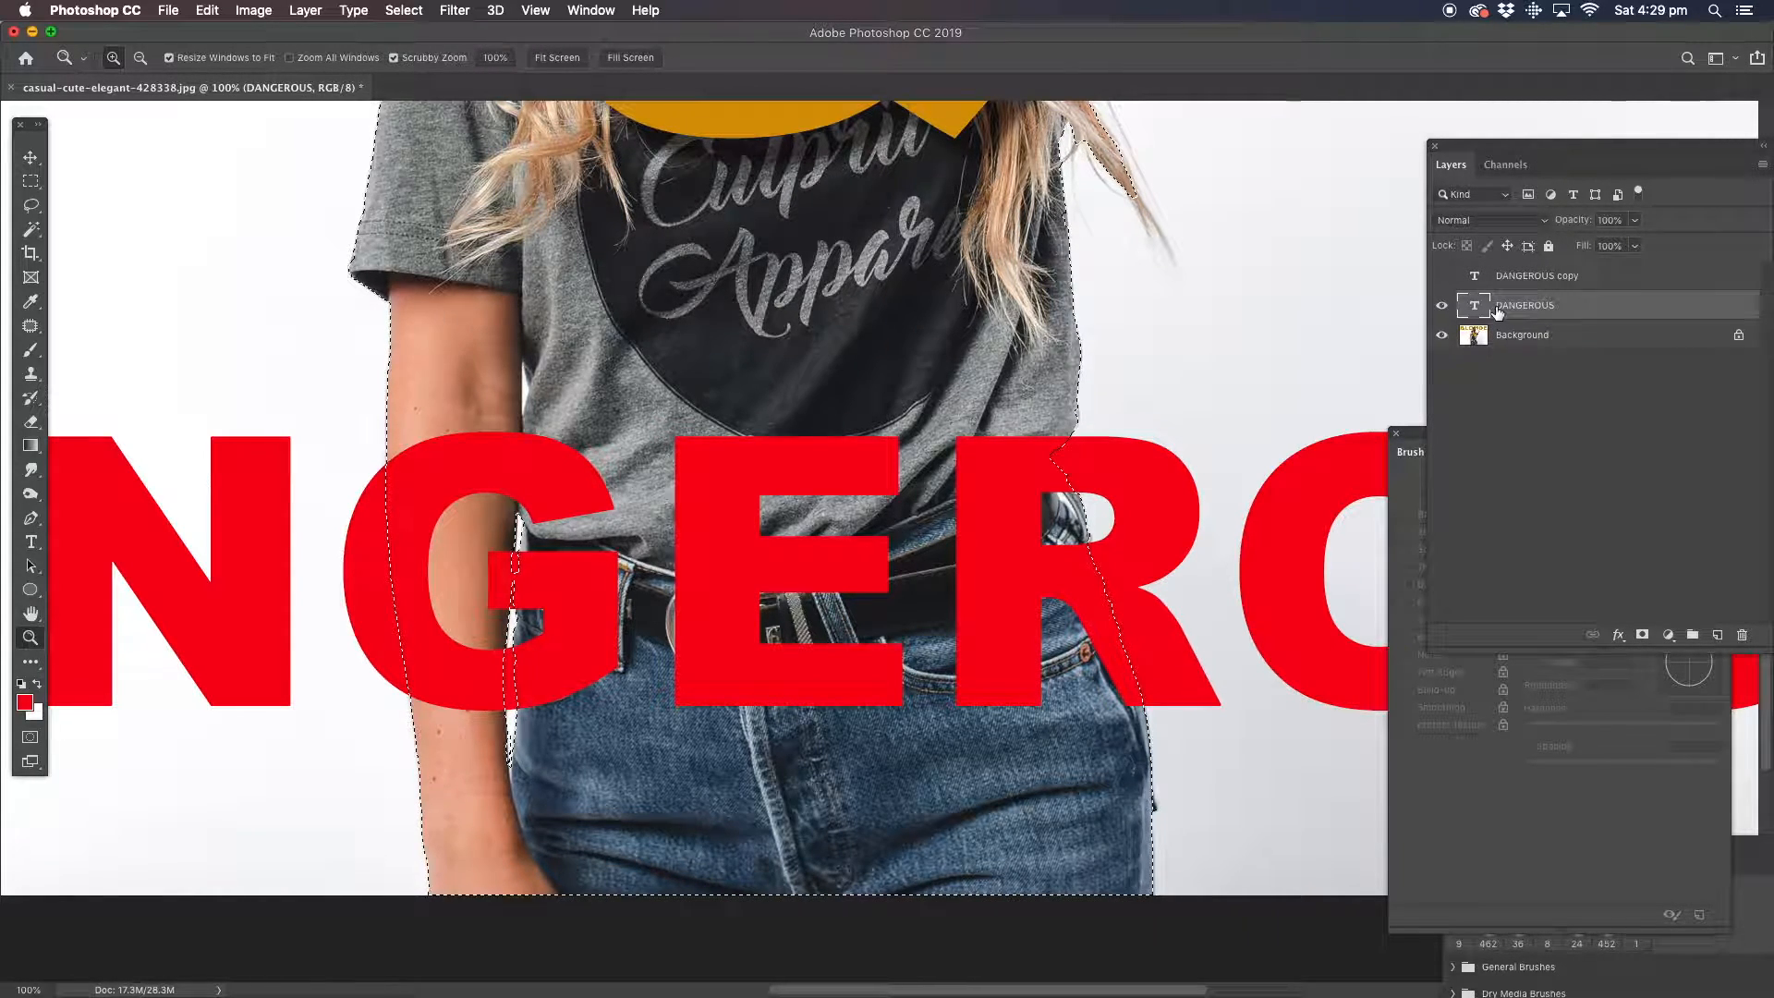
click(1642, 635)
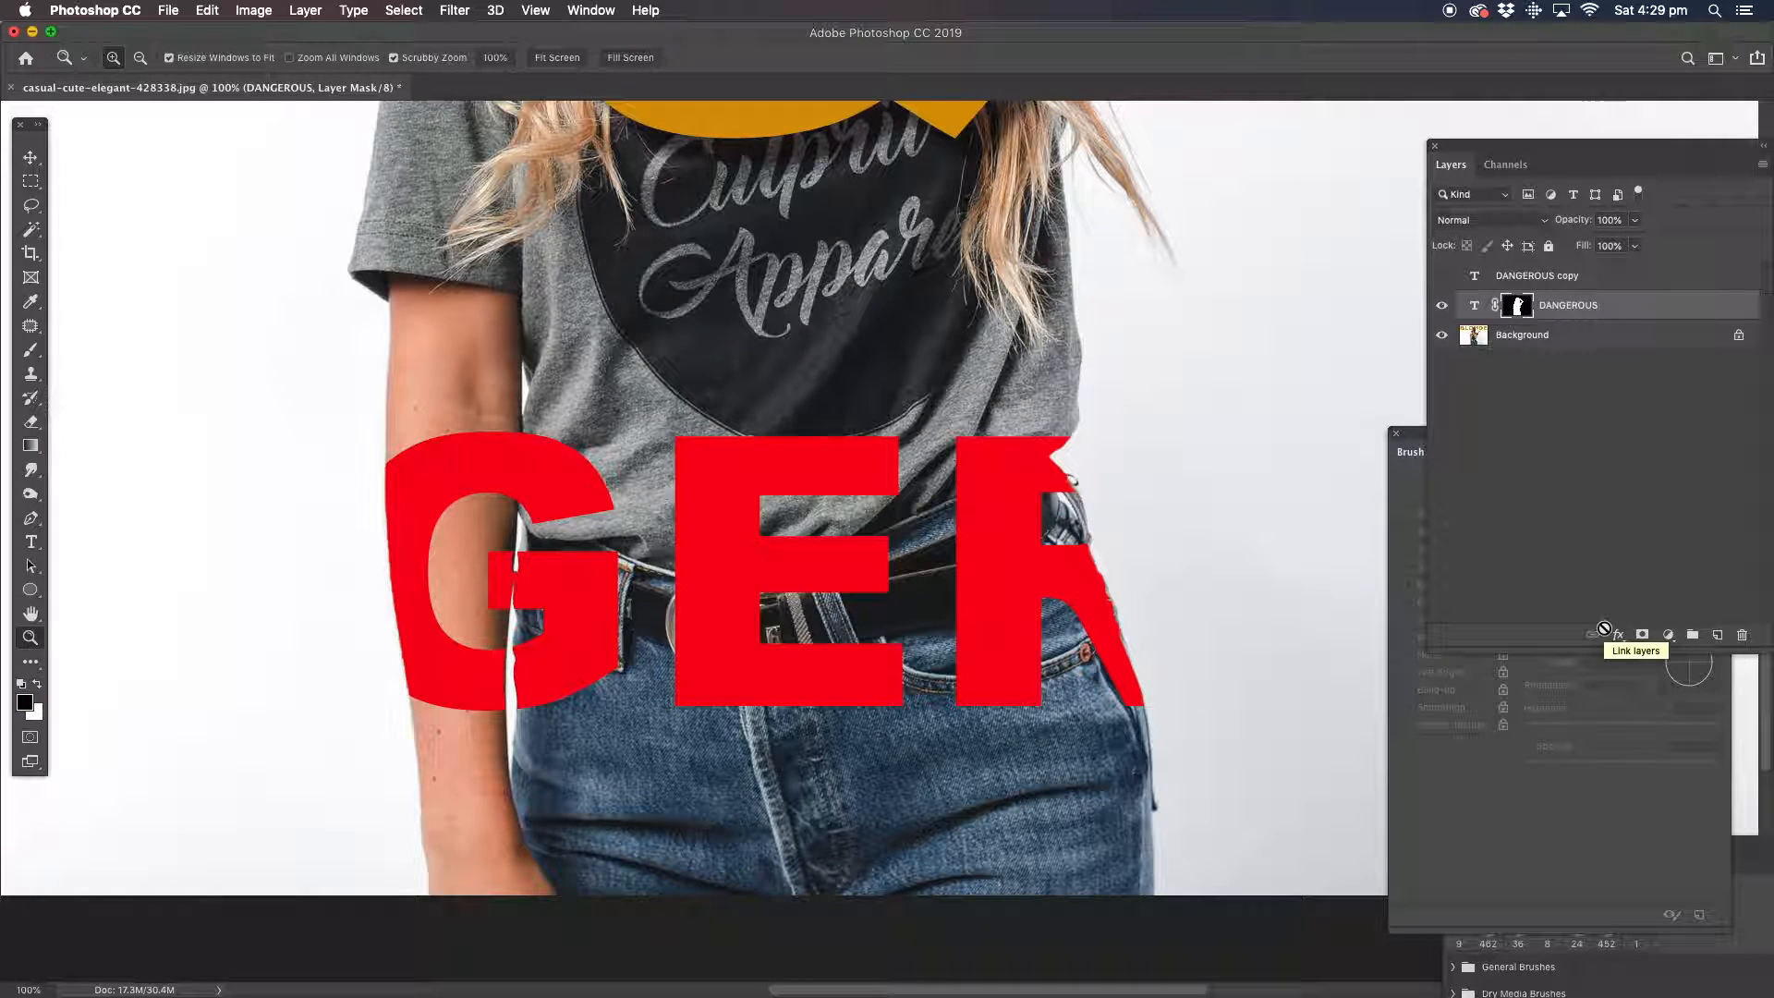
Invert the DANGEROUS layer mask to preview the text behind the woman, and invert it back.
click(254, 12)
mouse_move(272, 63)
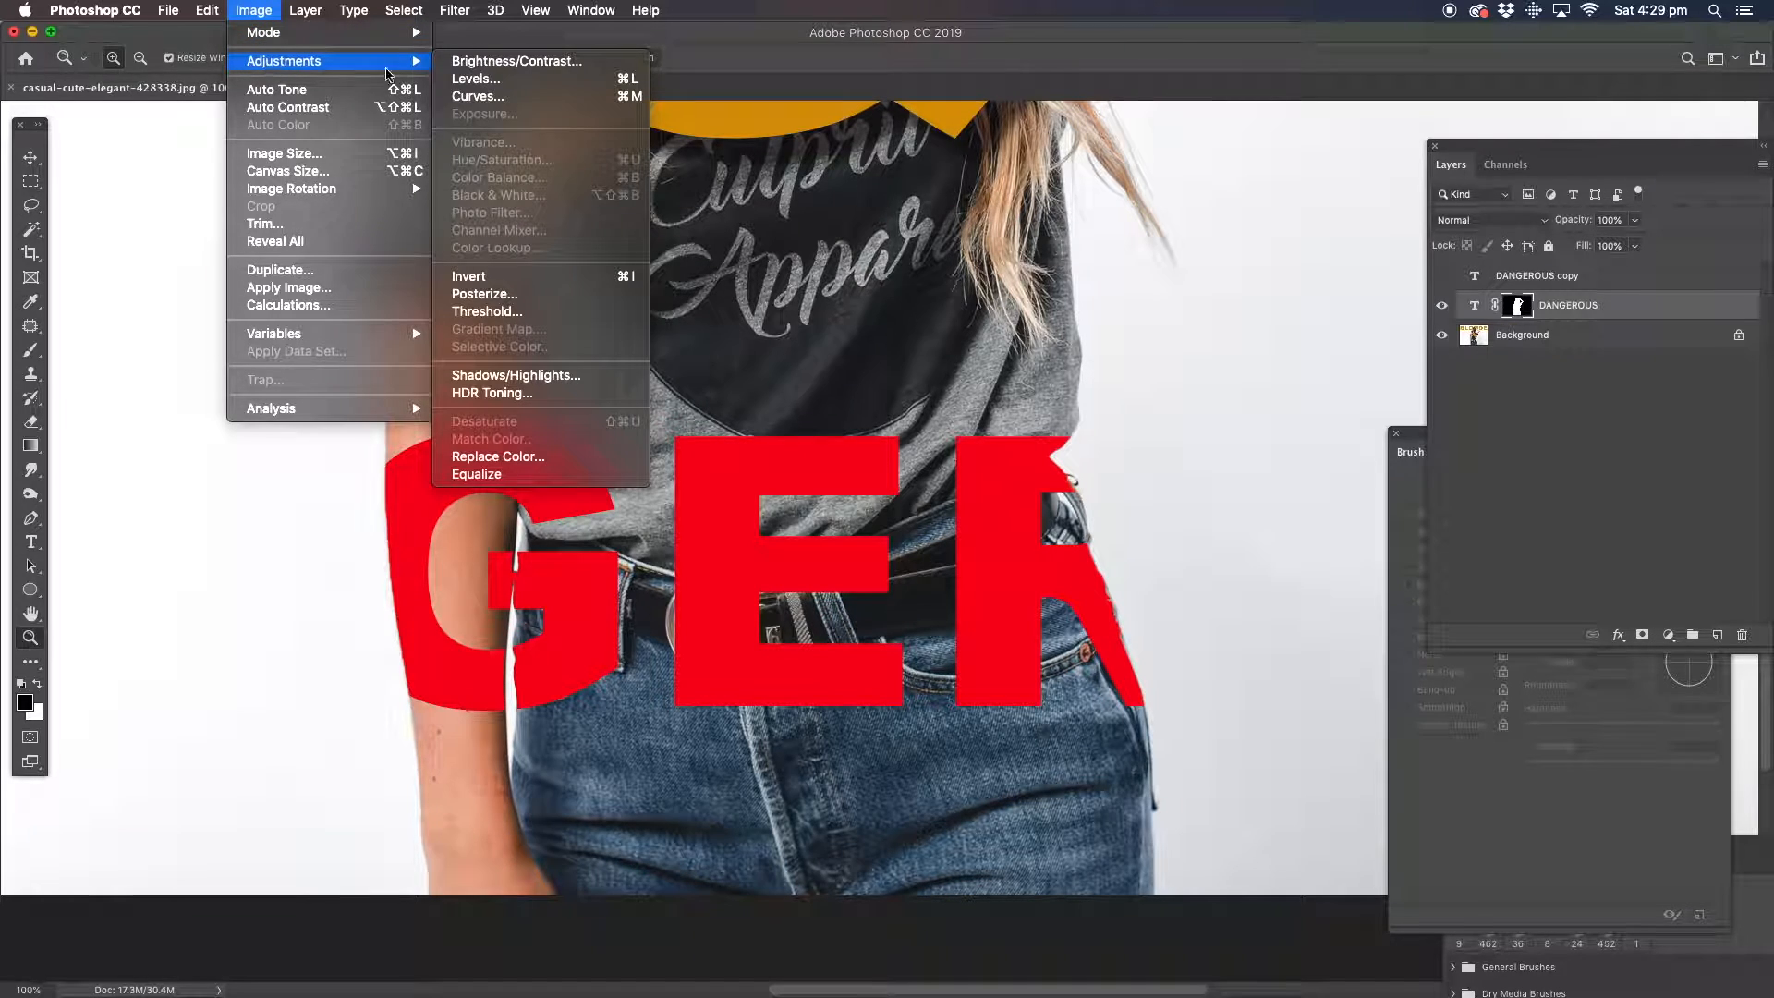
click(504, 277)
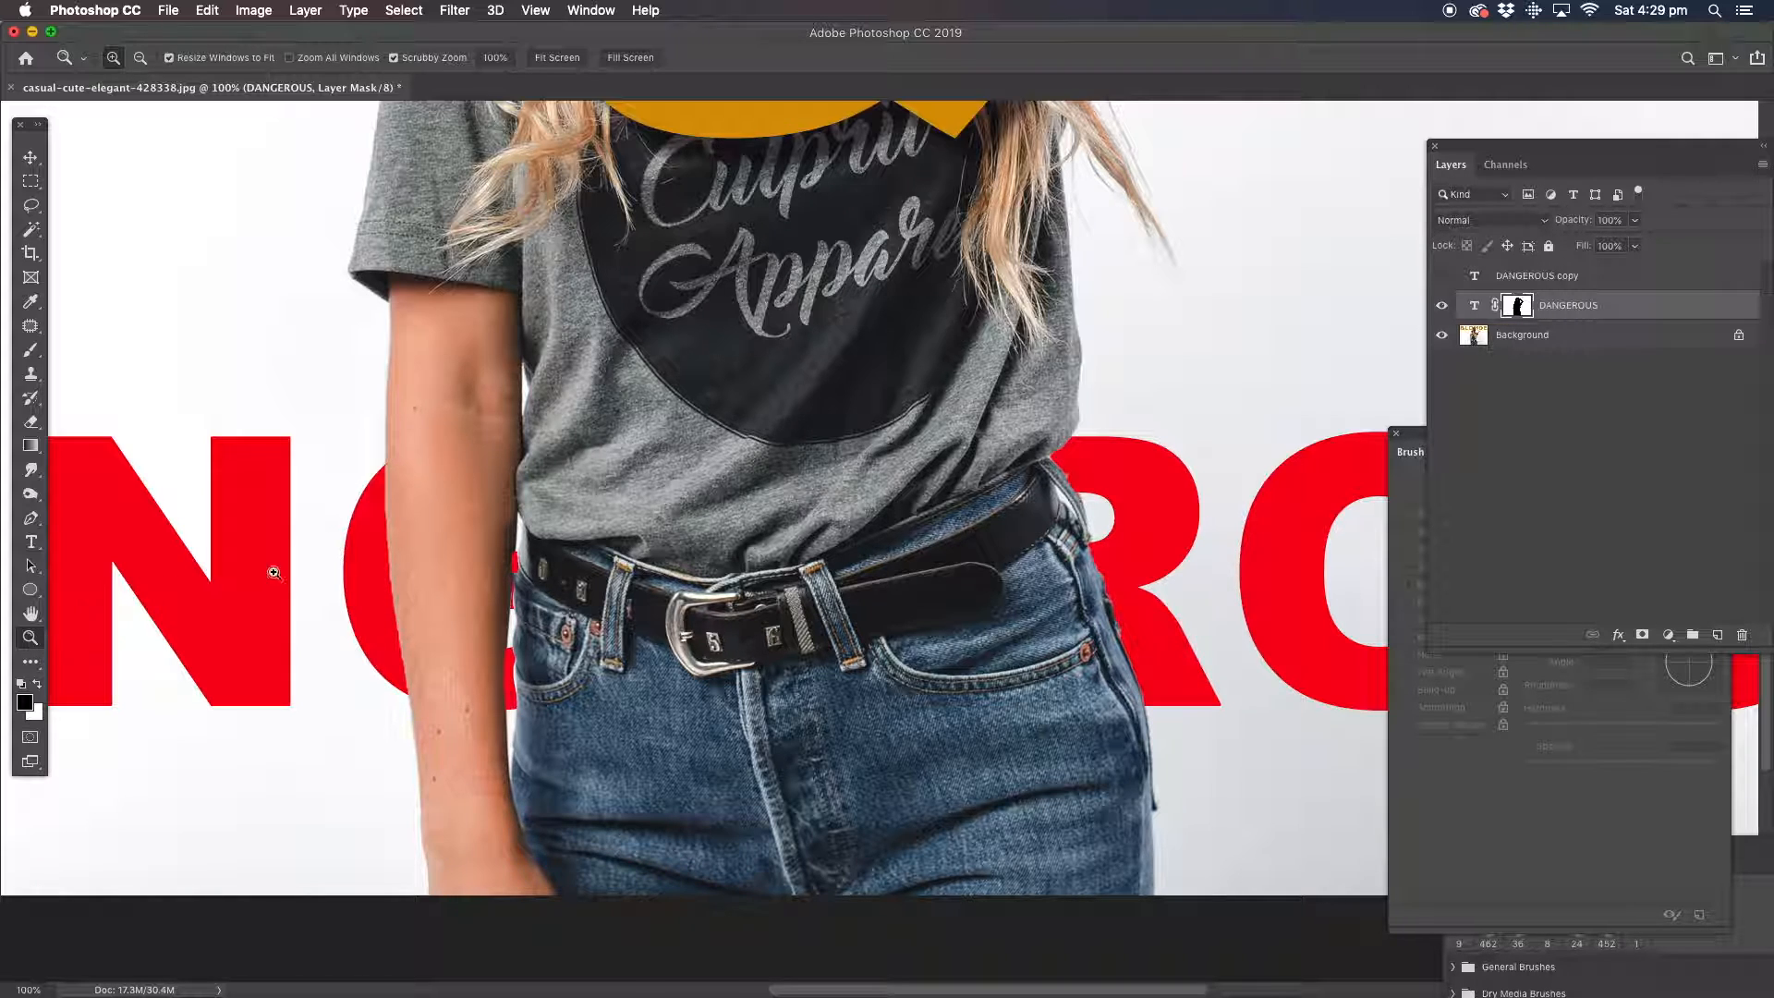
alt+click(757, 565)
alt+click(756, 566)
alt+click(757, 566)
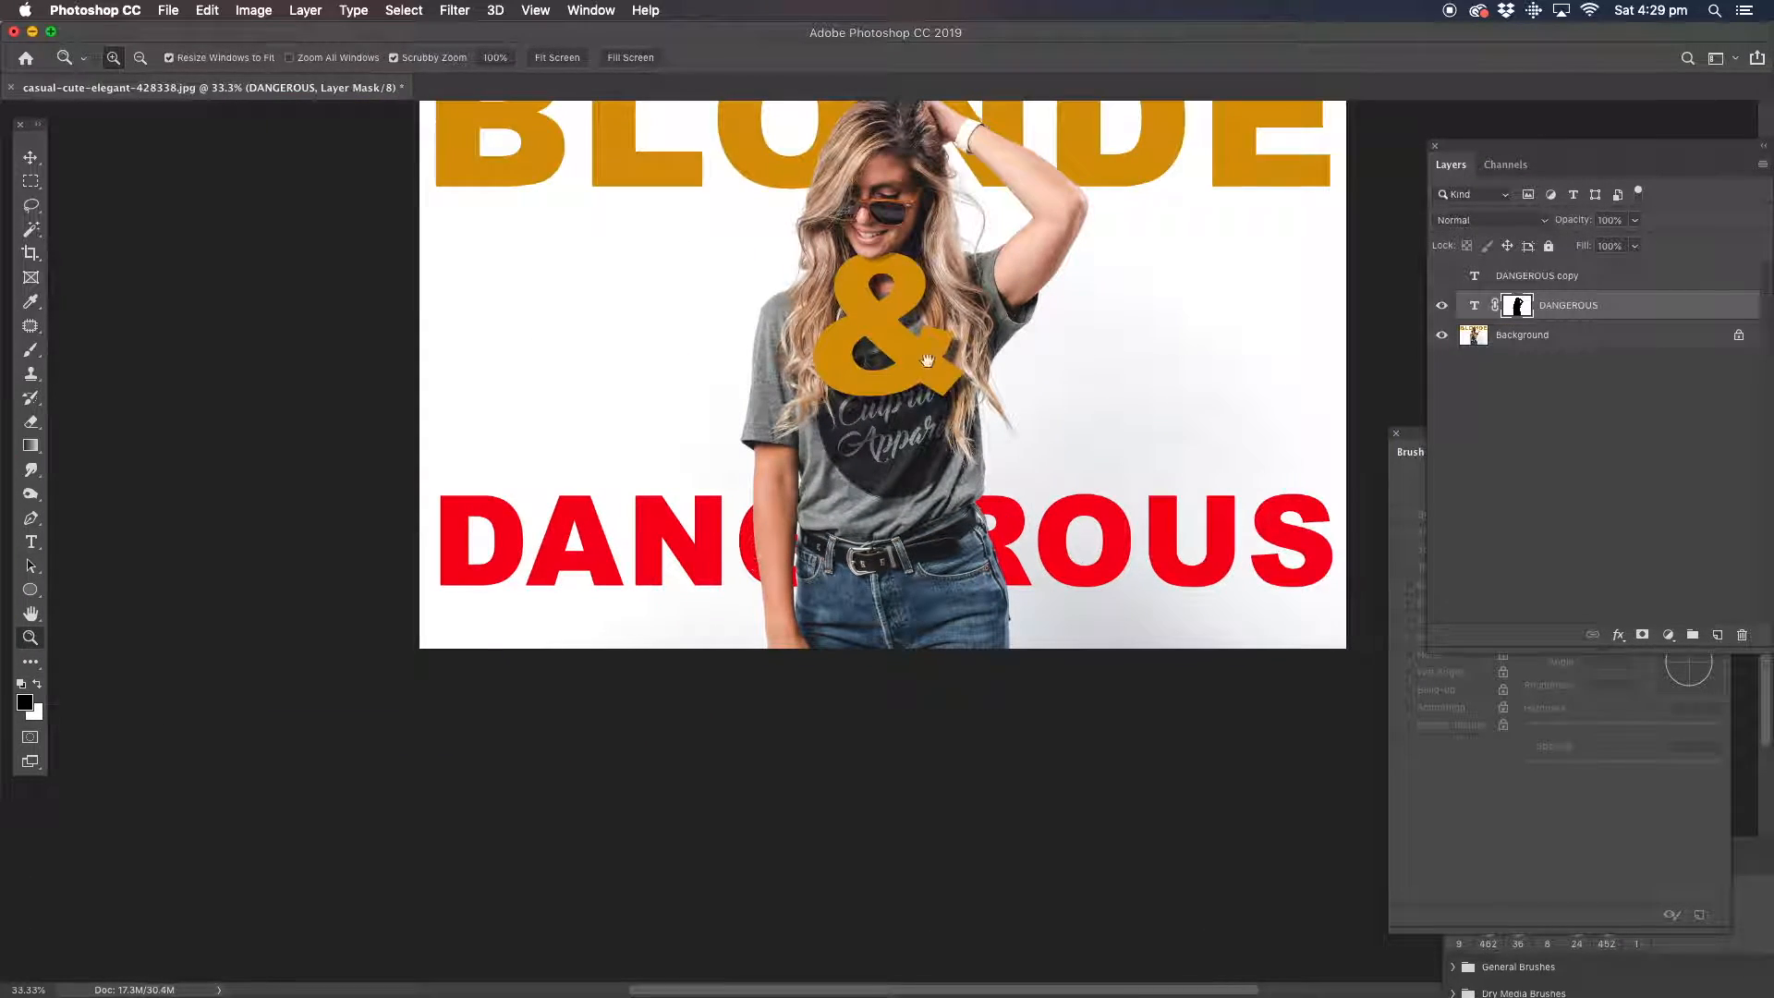
drag(910, 370, 773, 545)
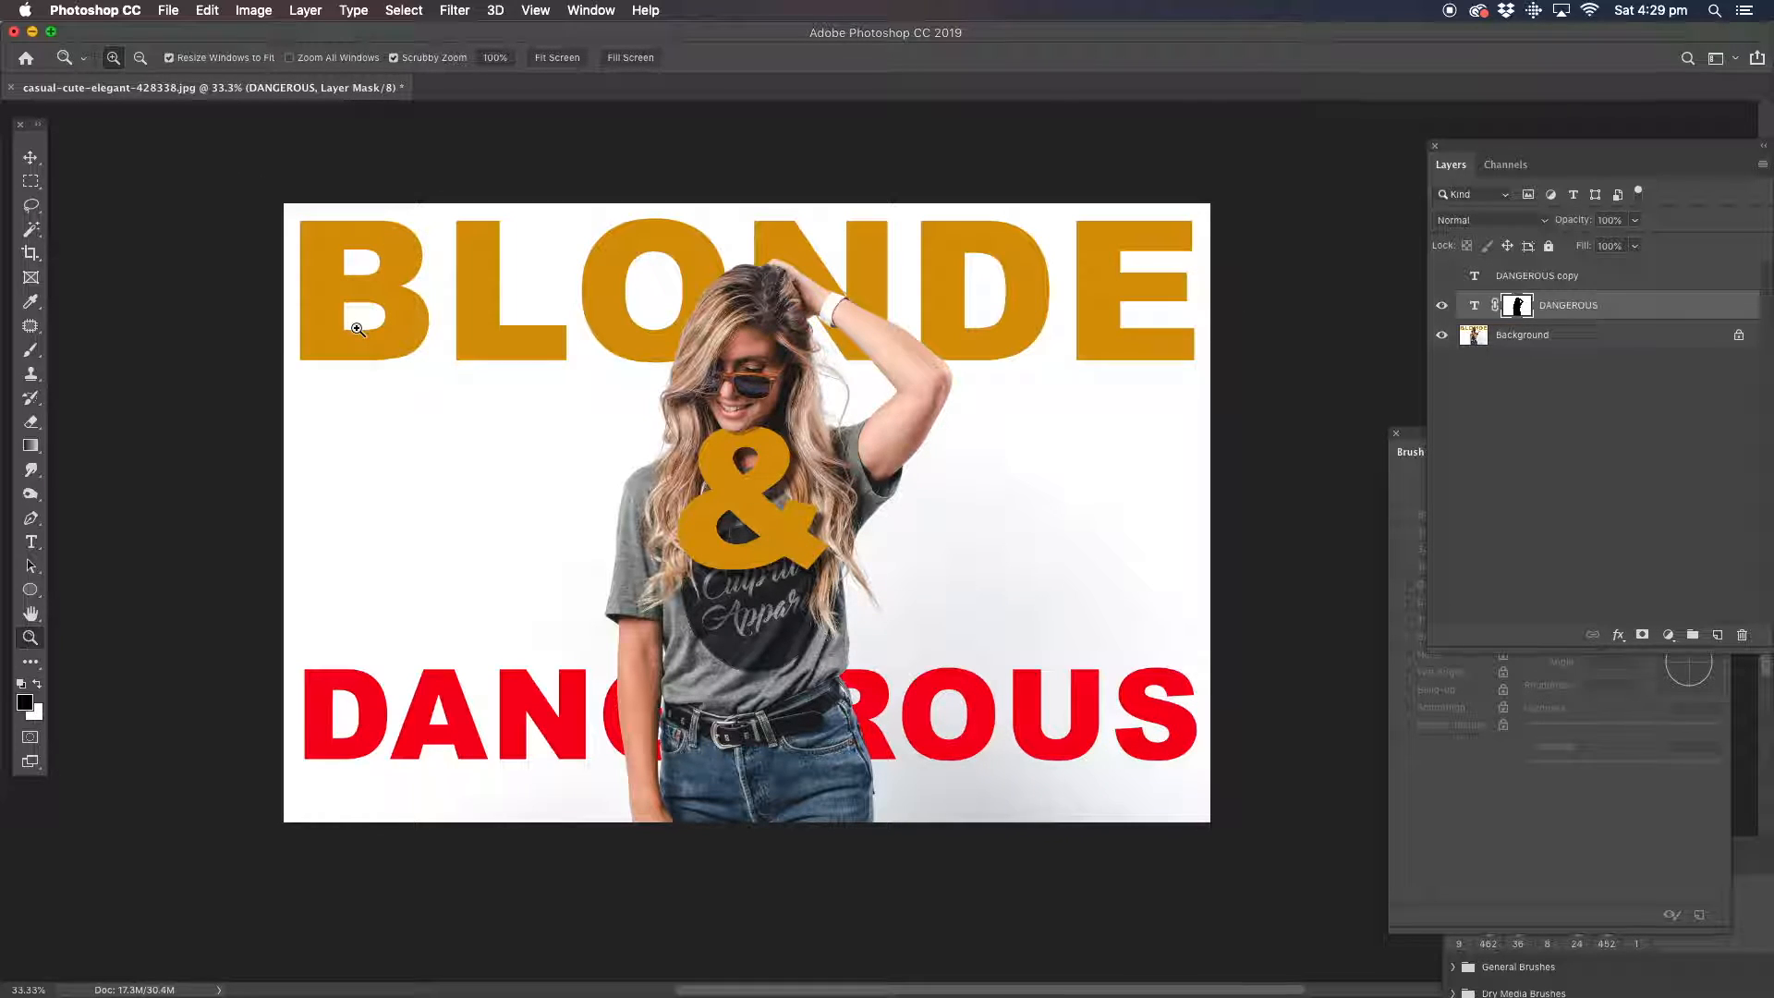
key(super+i)
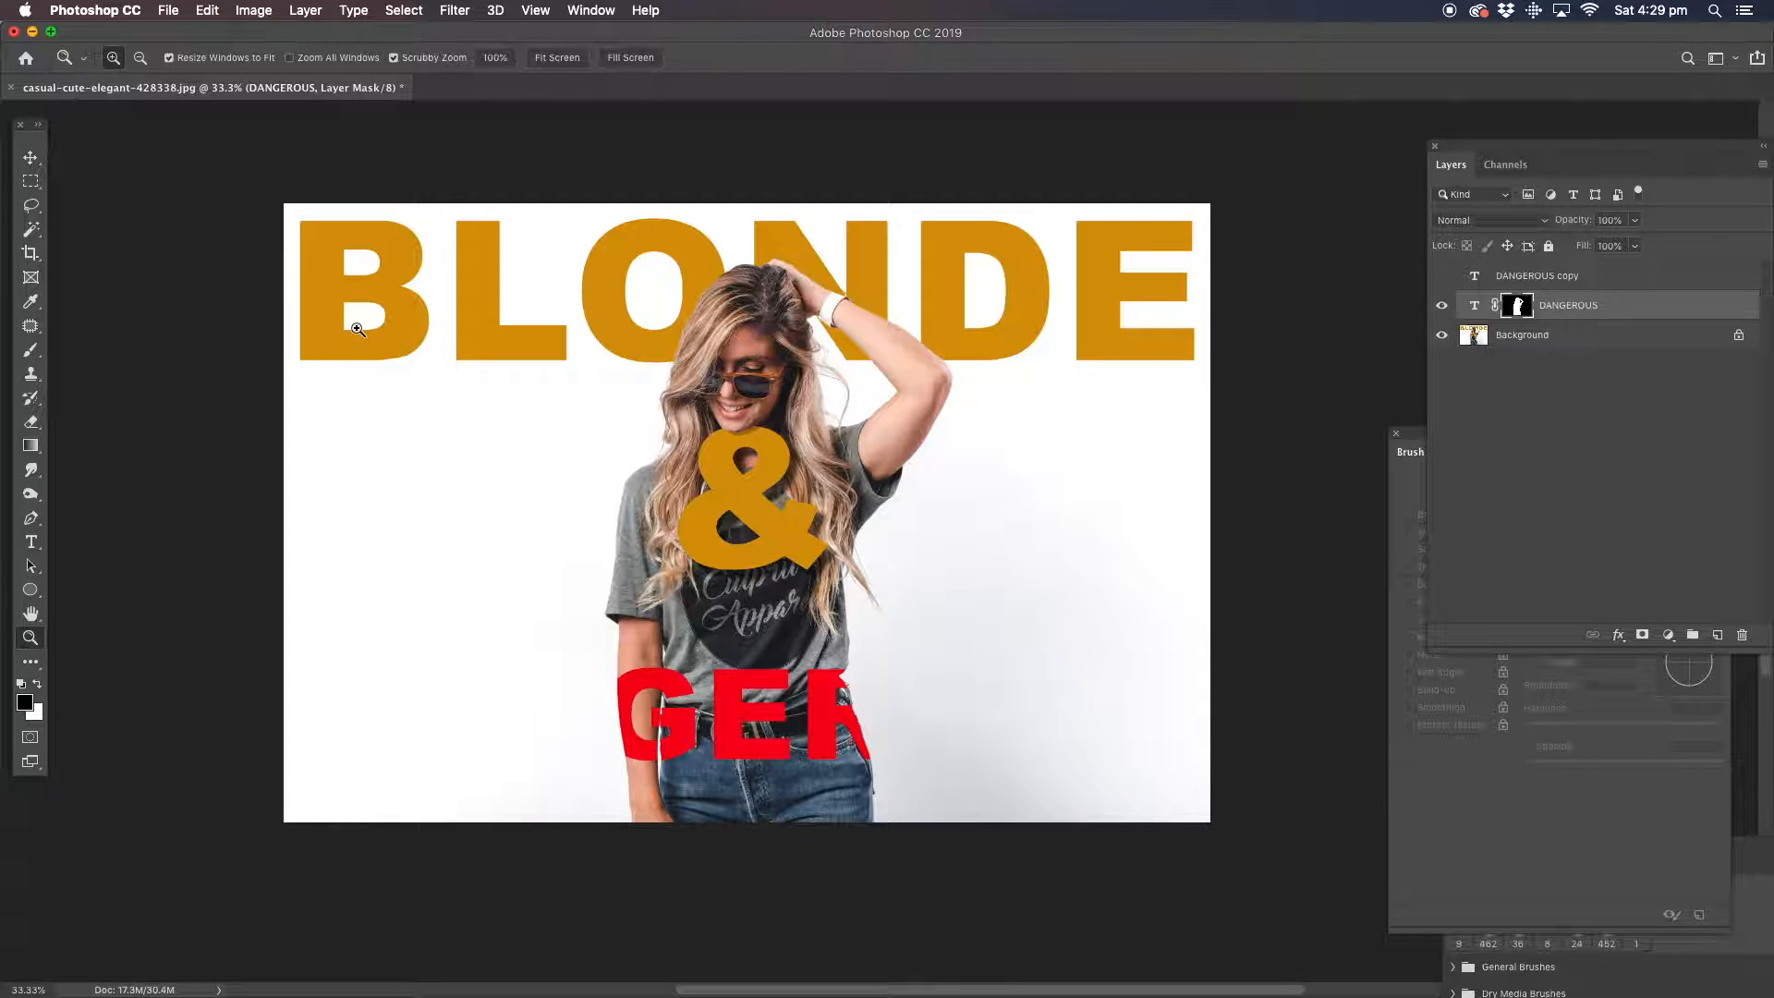
Add a Drop Shadow layer style to the masked DANGEROUS text layer, keeping the offered shadow settings.
click(760, 757)
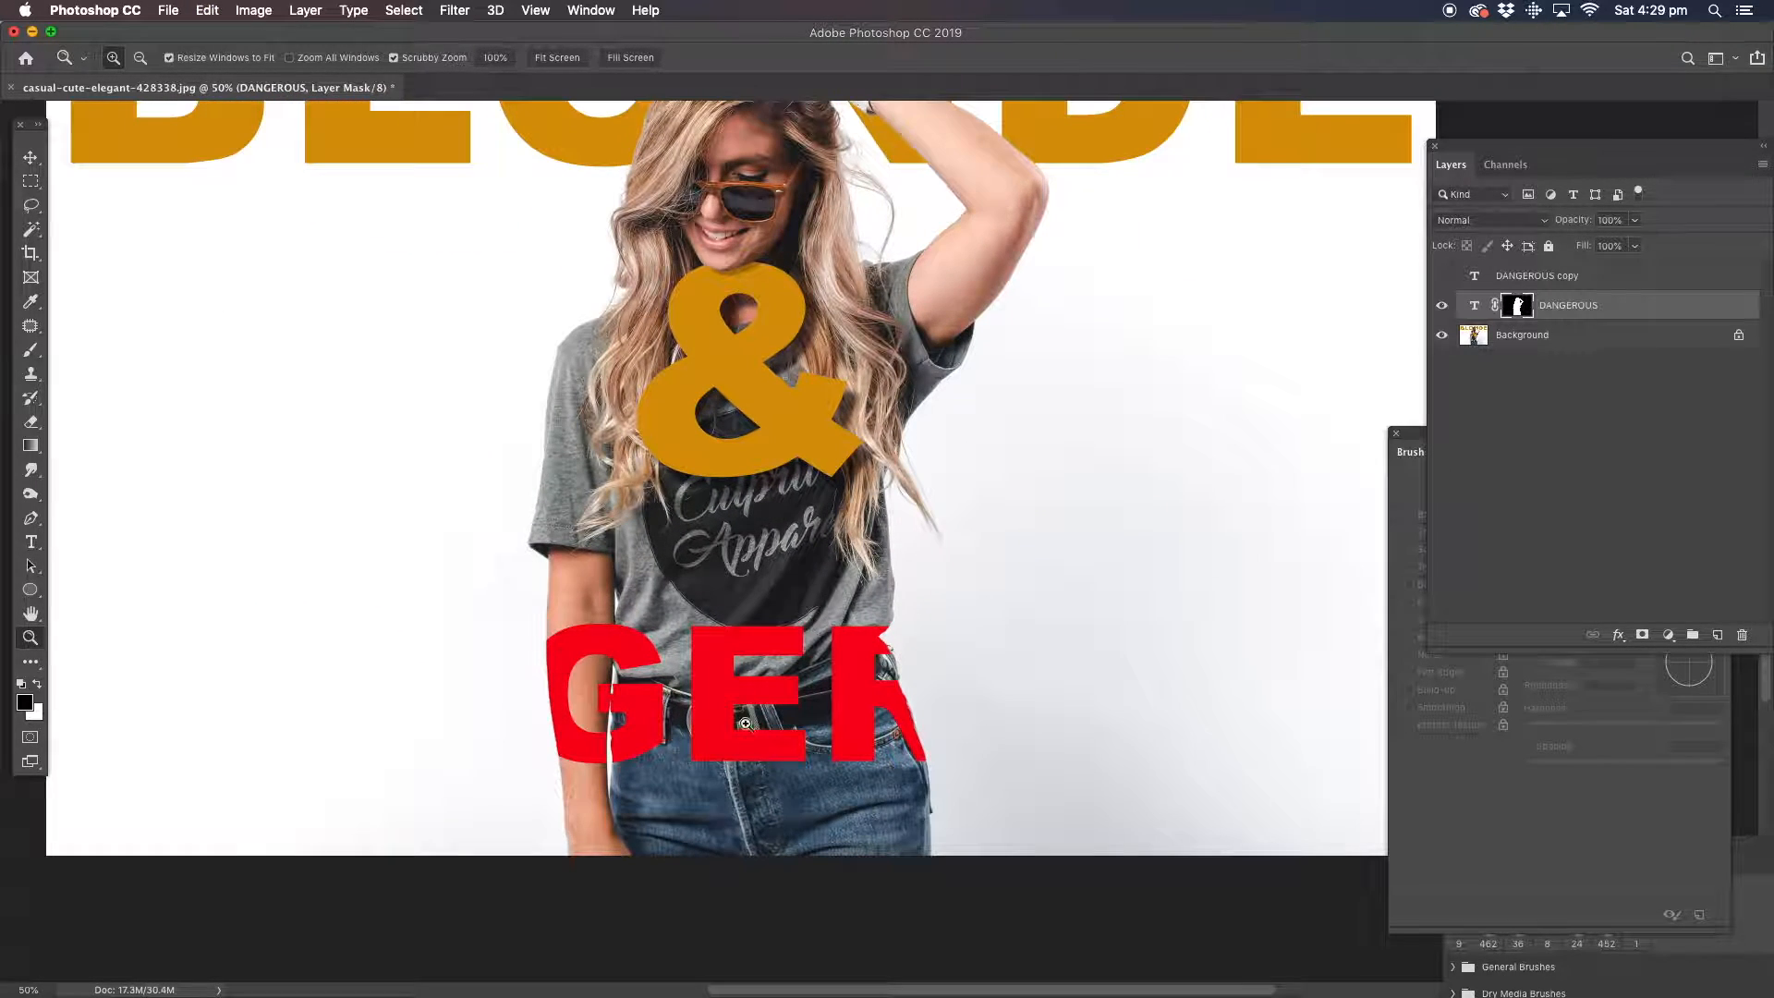
double_click(1638, 307)
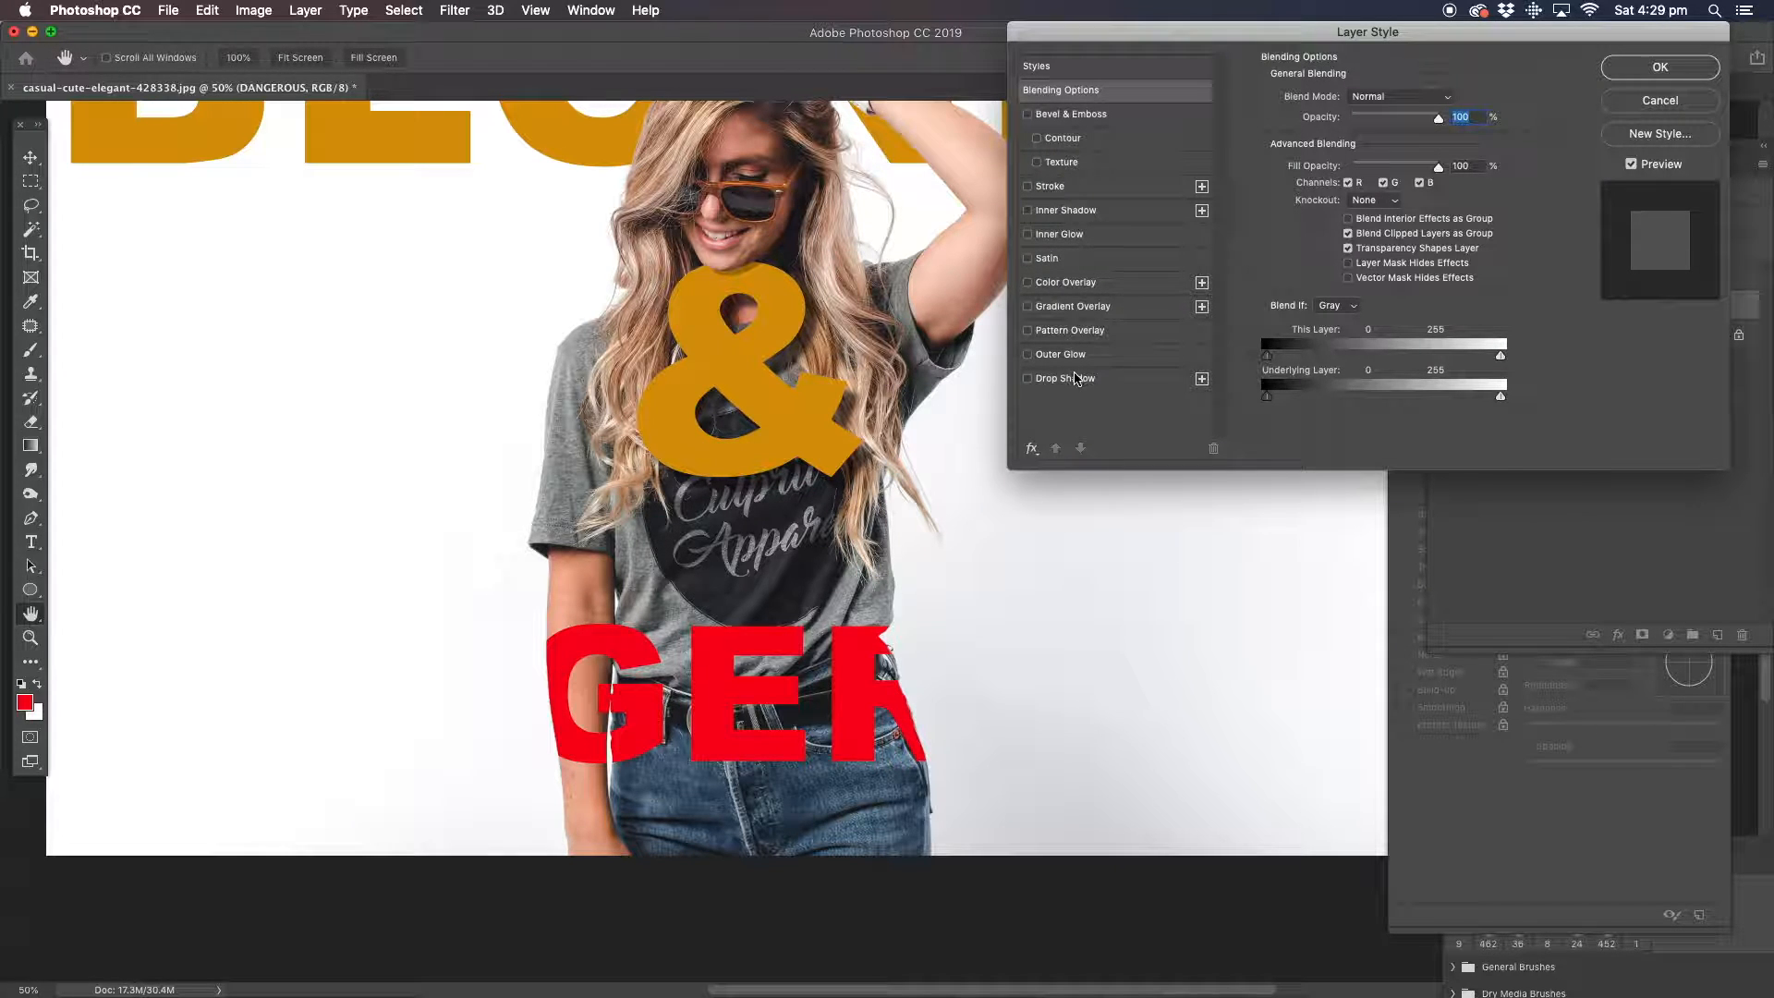
click(1065, 380)
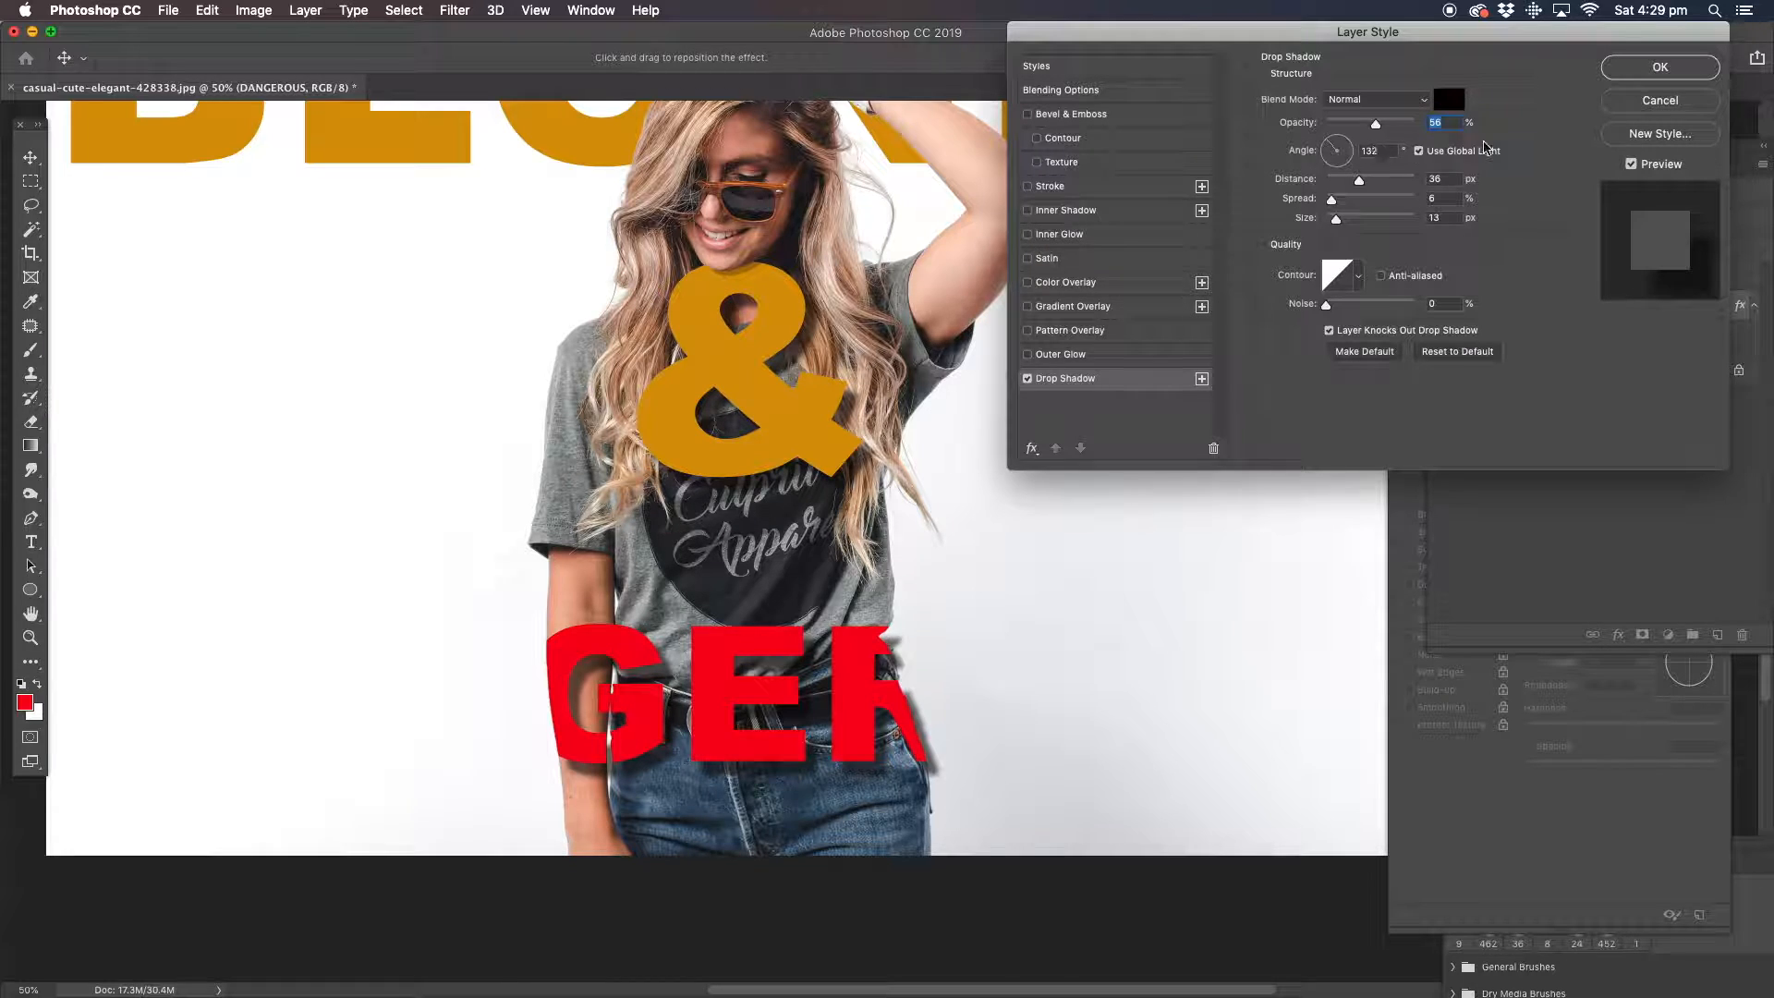
click(1659, 68)
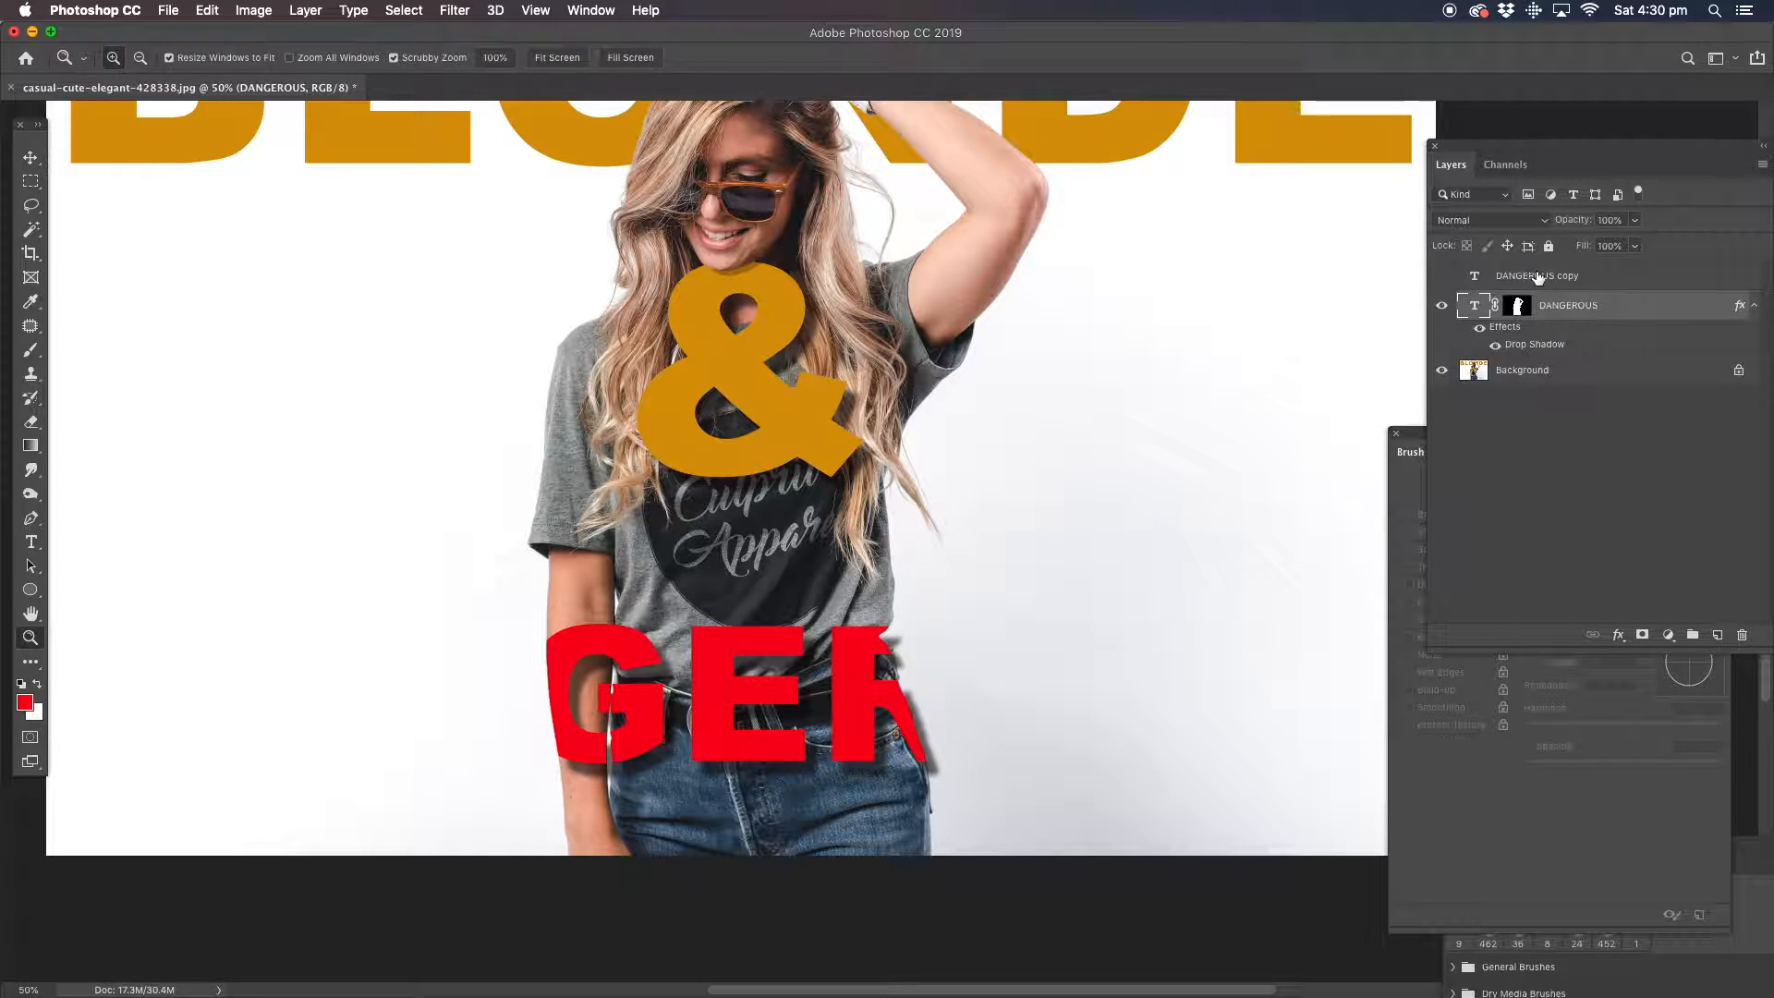
Show the DANGEROUS copy layer above the shadowed text, comparing the design with it hidden and visible.
click(1539, 277)
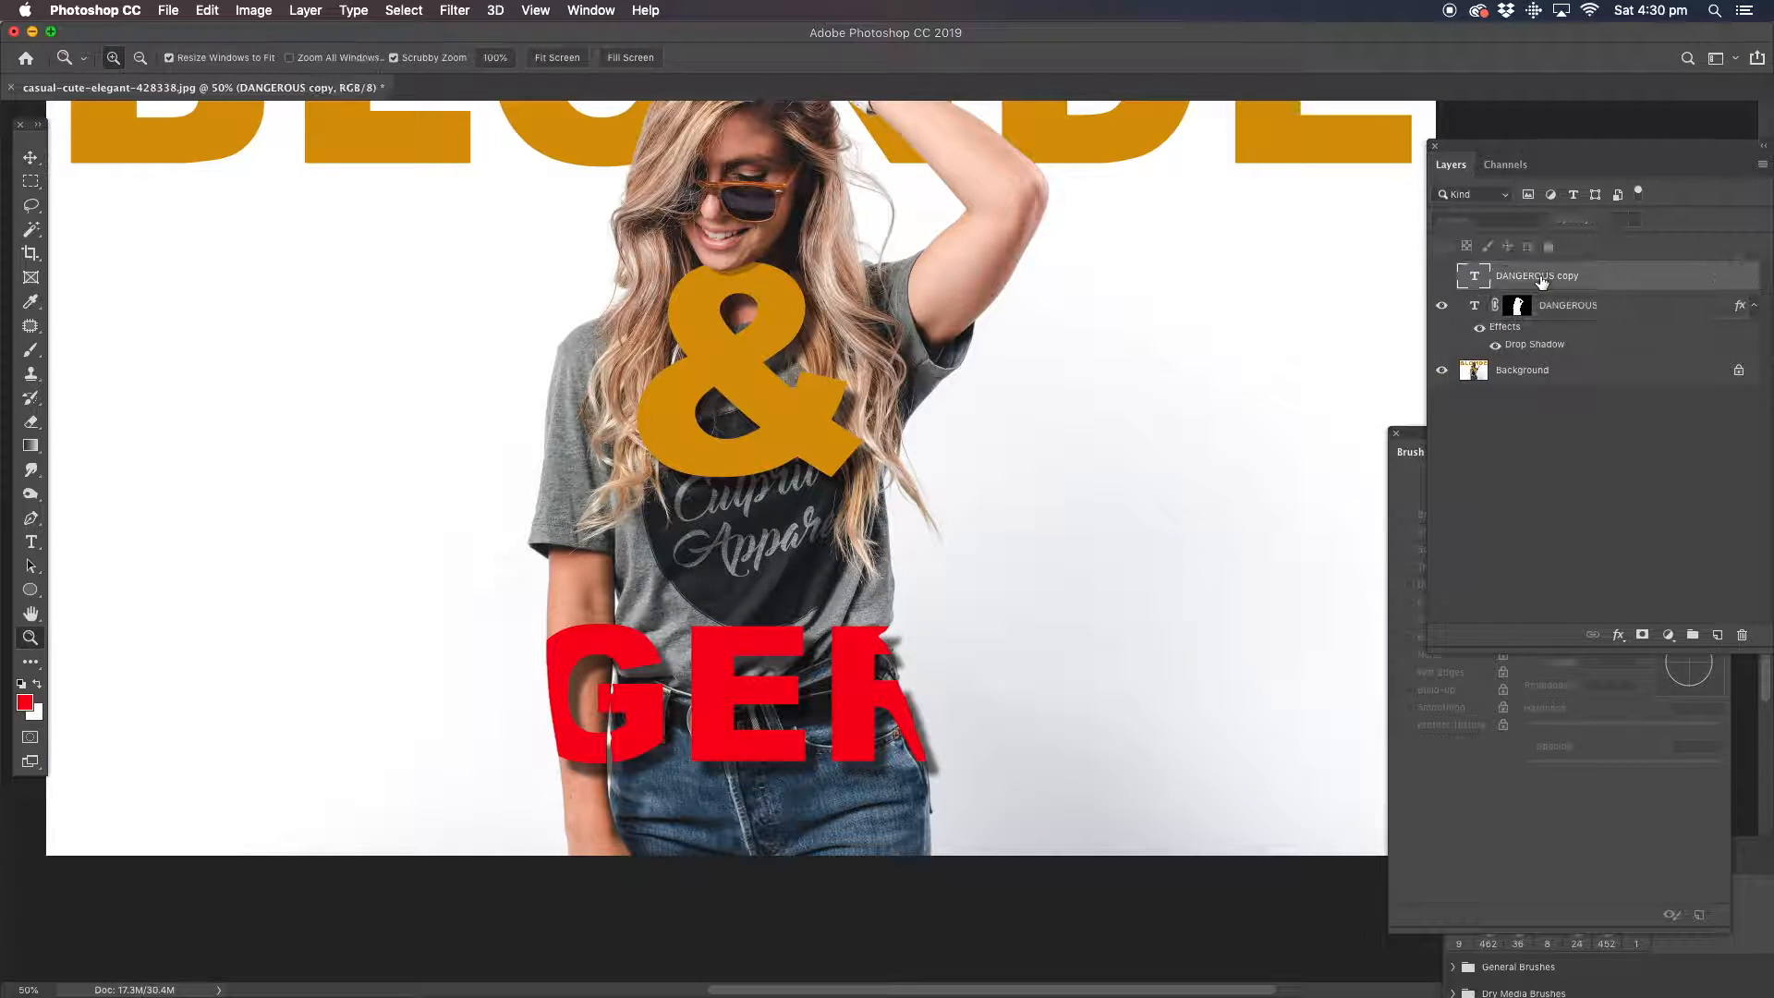
click(1440, 277)
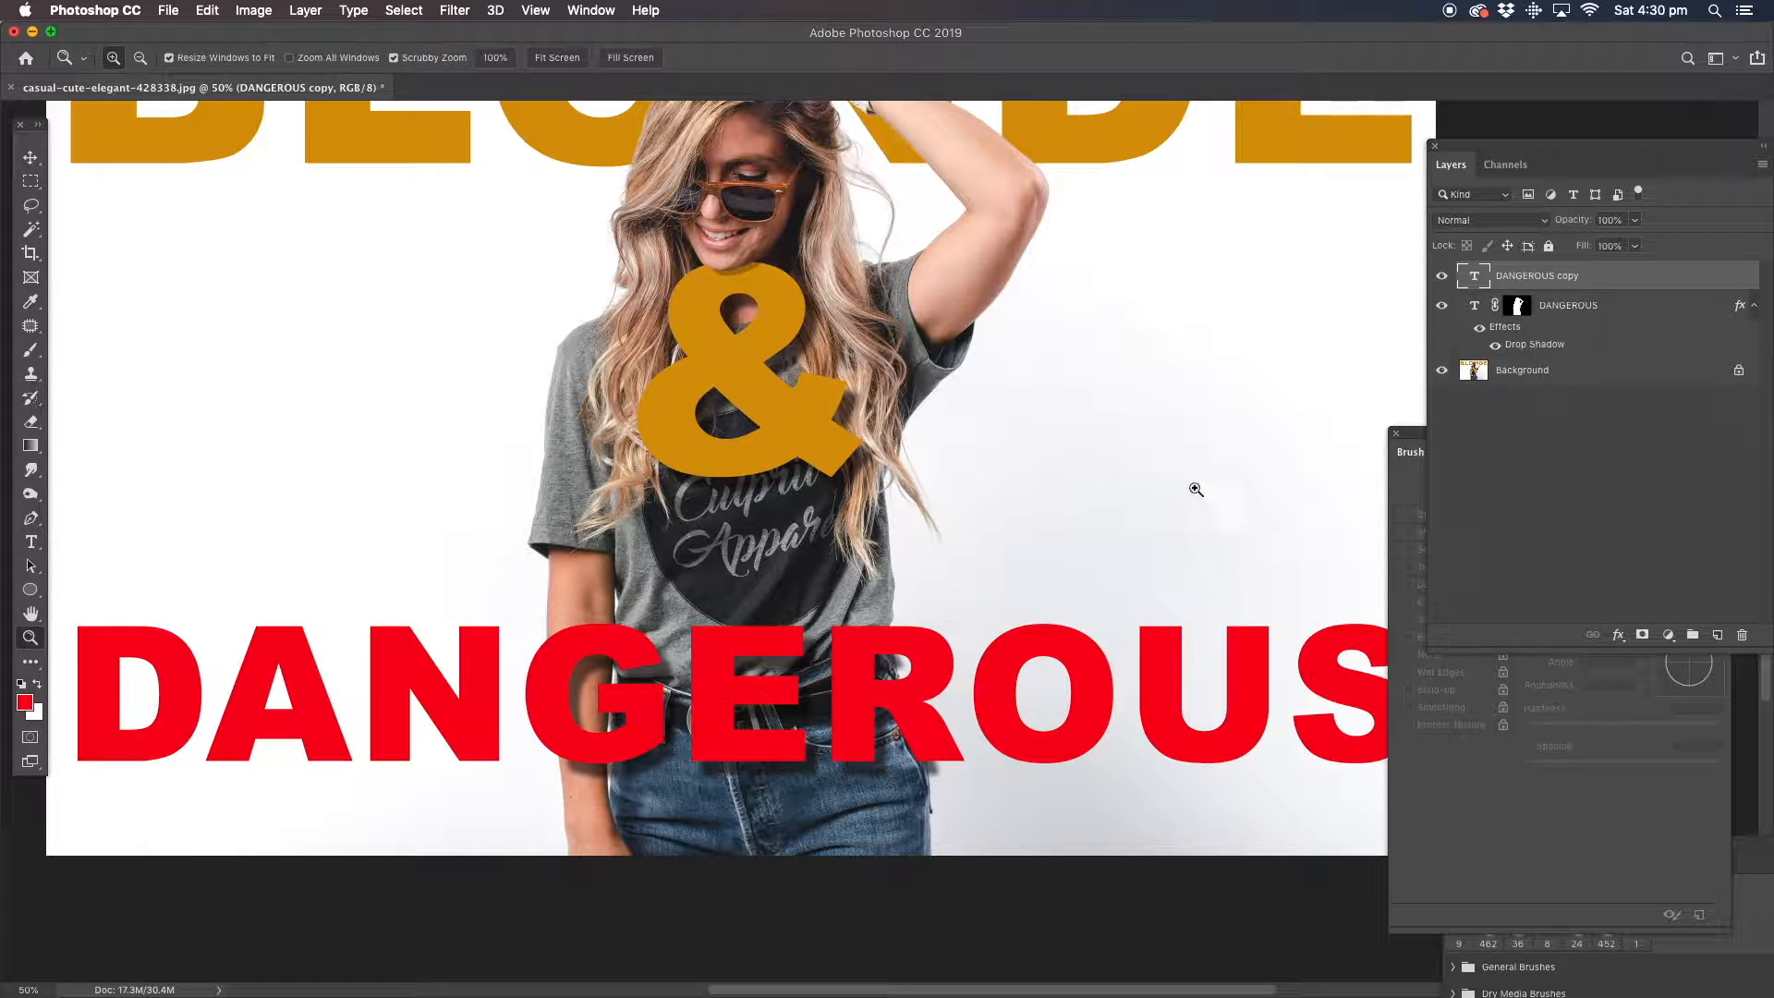
click(1443, 277)
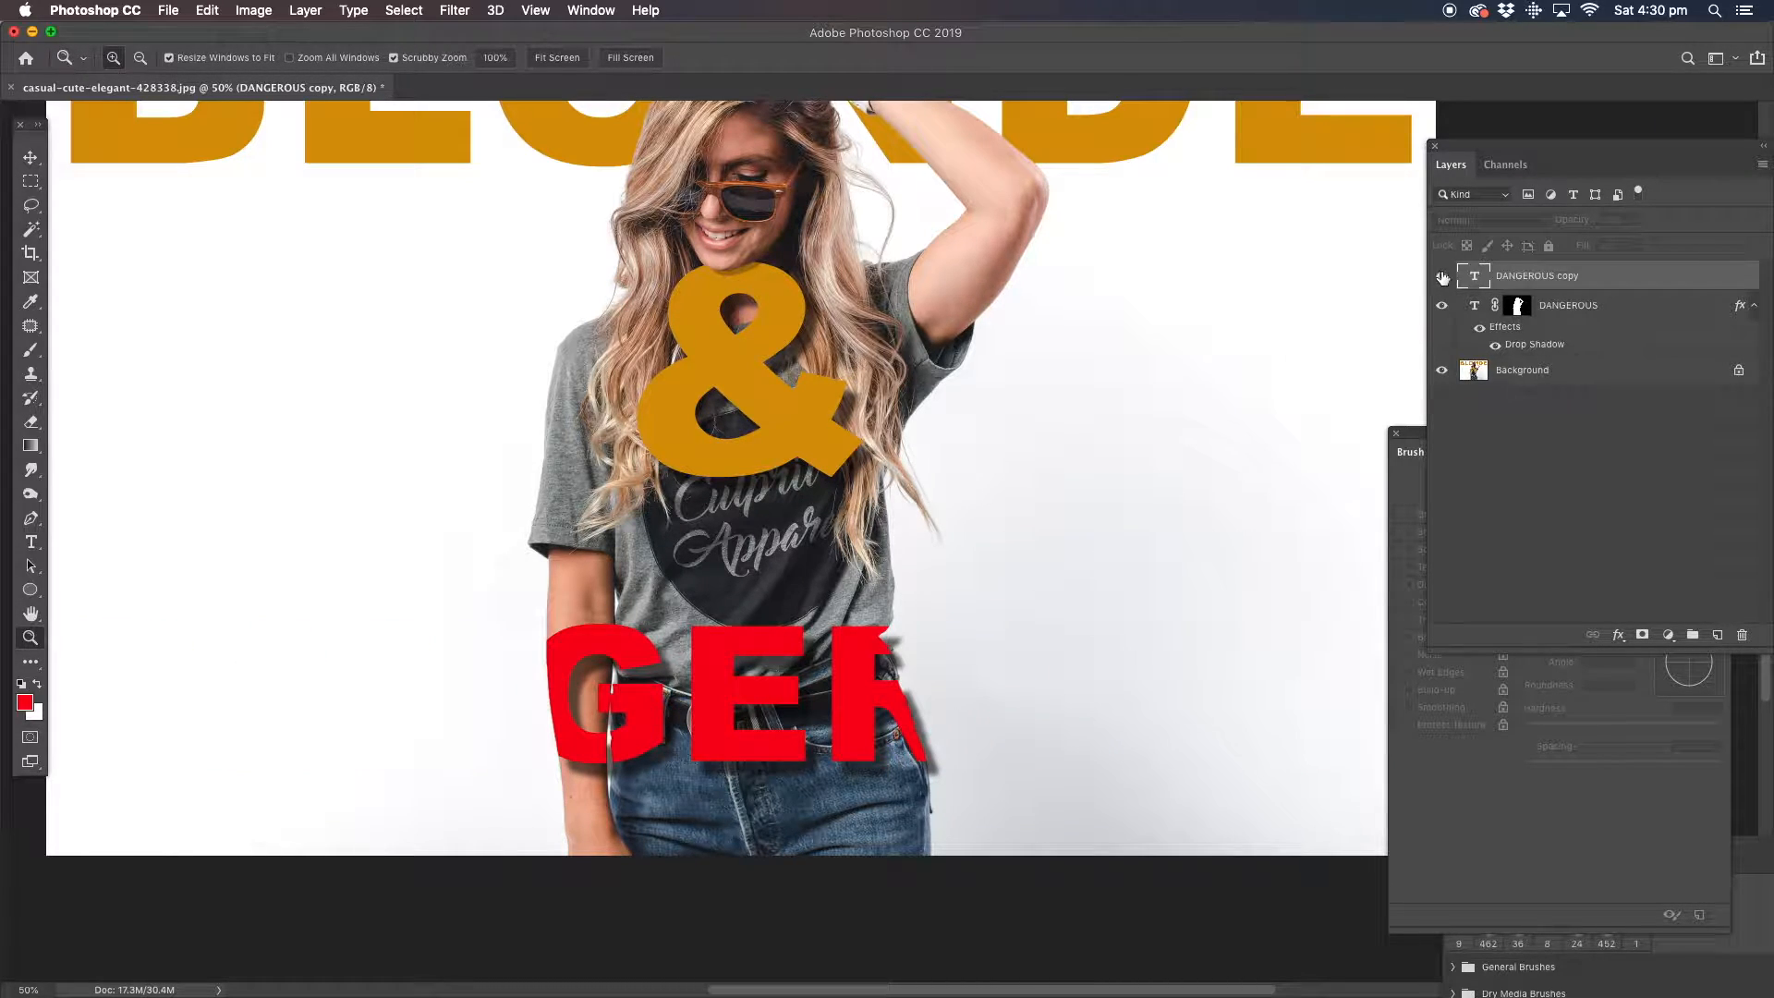
click(1443, 276)
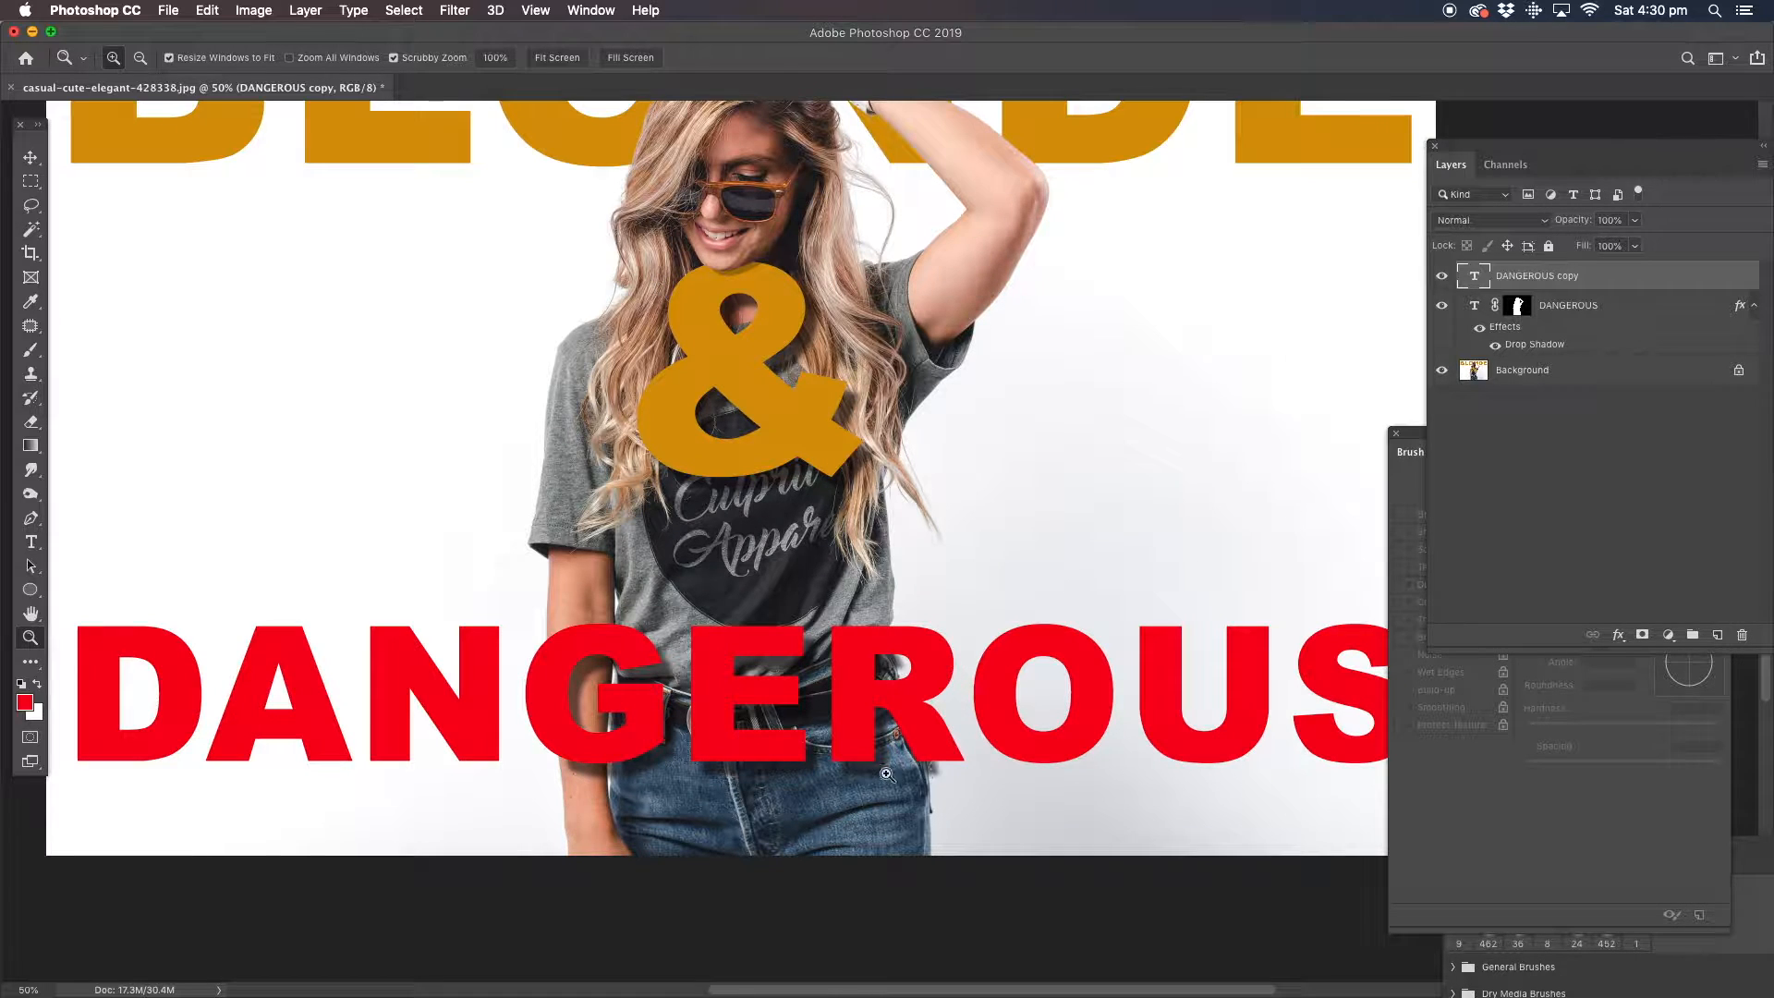
alt+click(830, 527)
alt+click(830, 528)
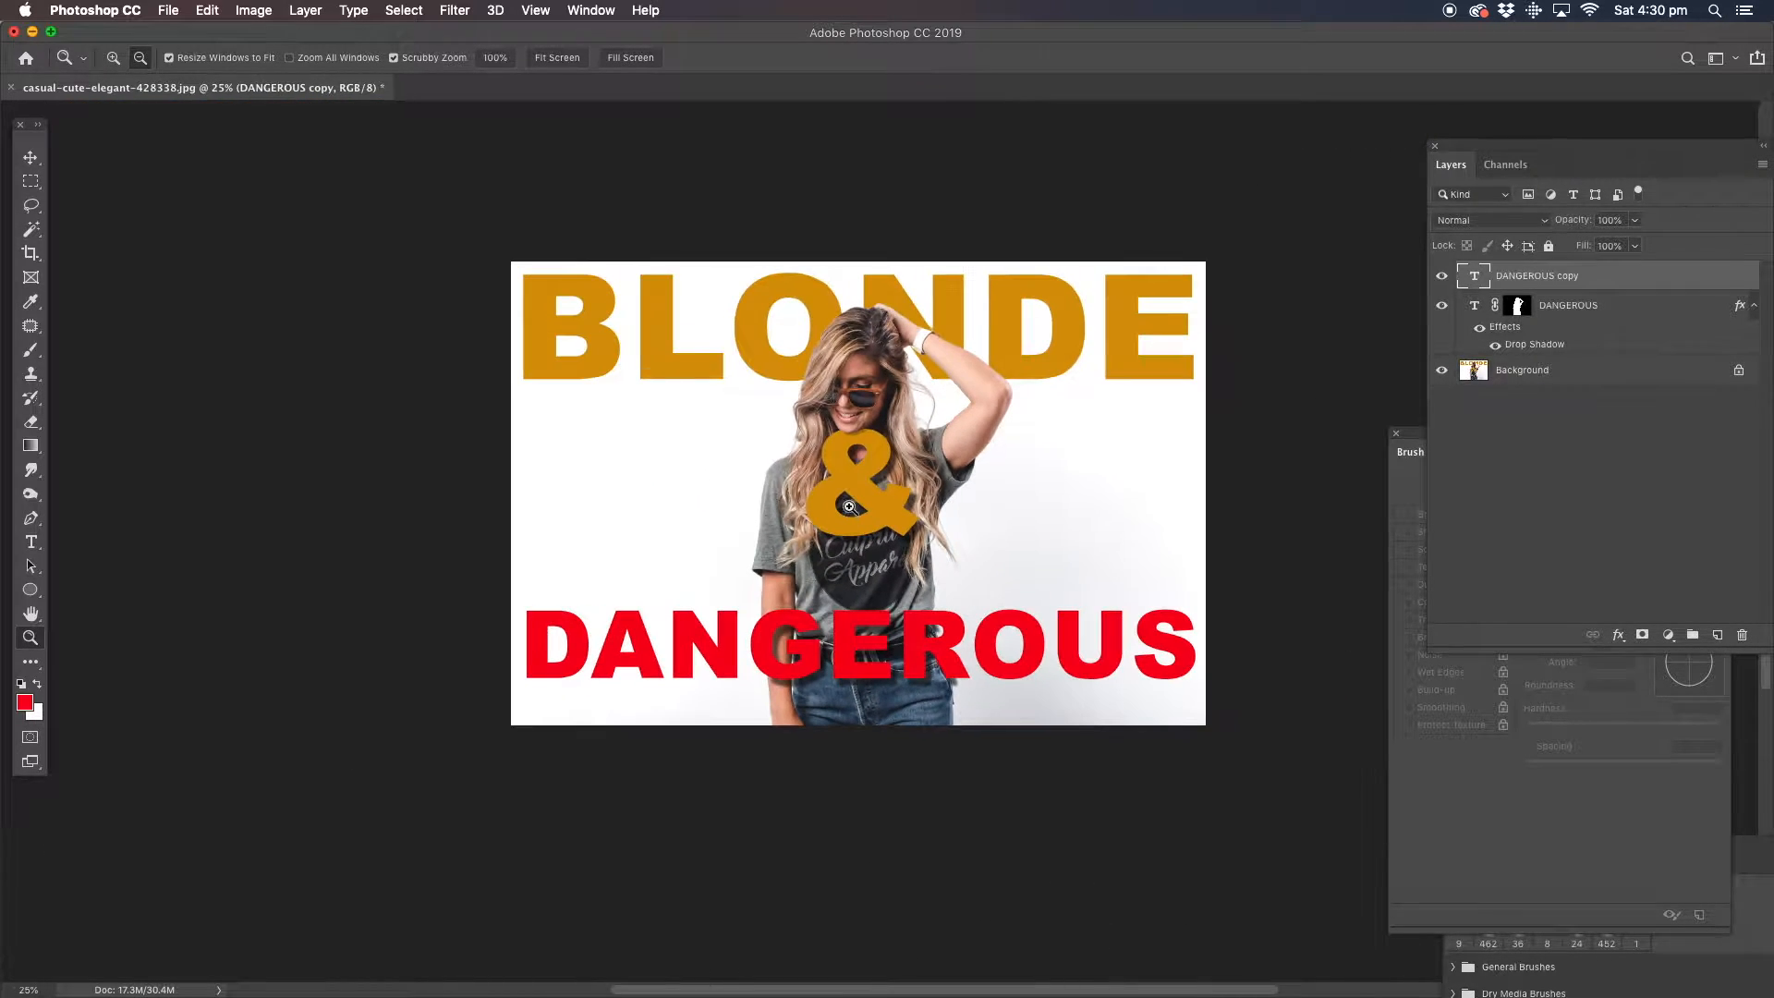
drag(885, 480, 763, 549)
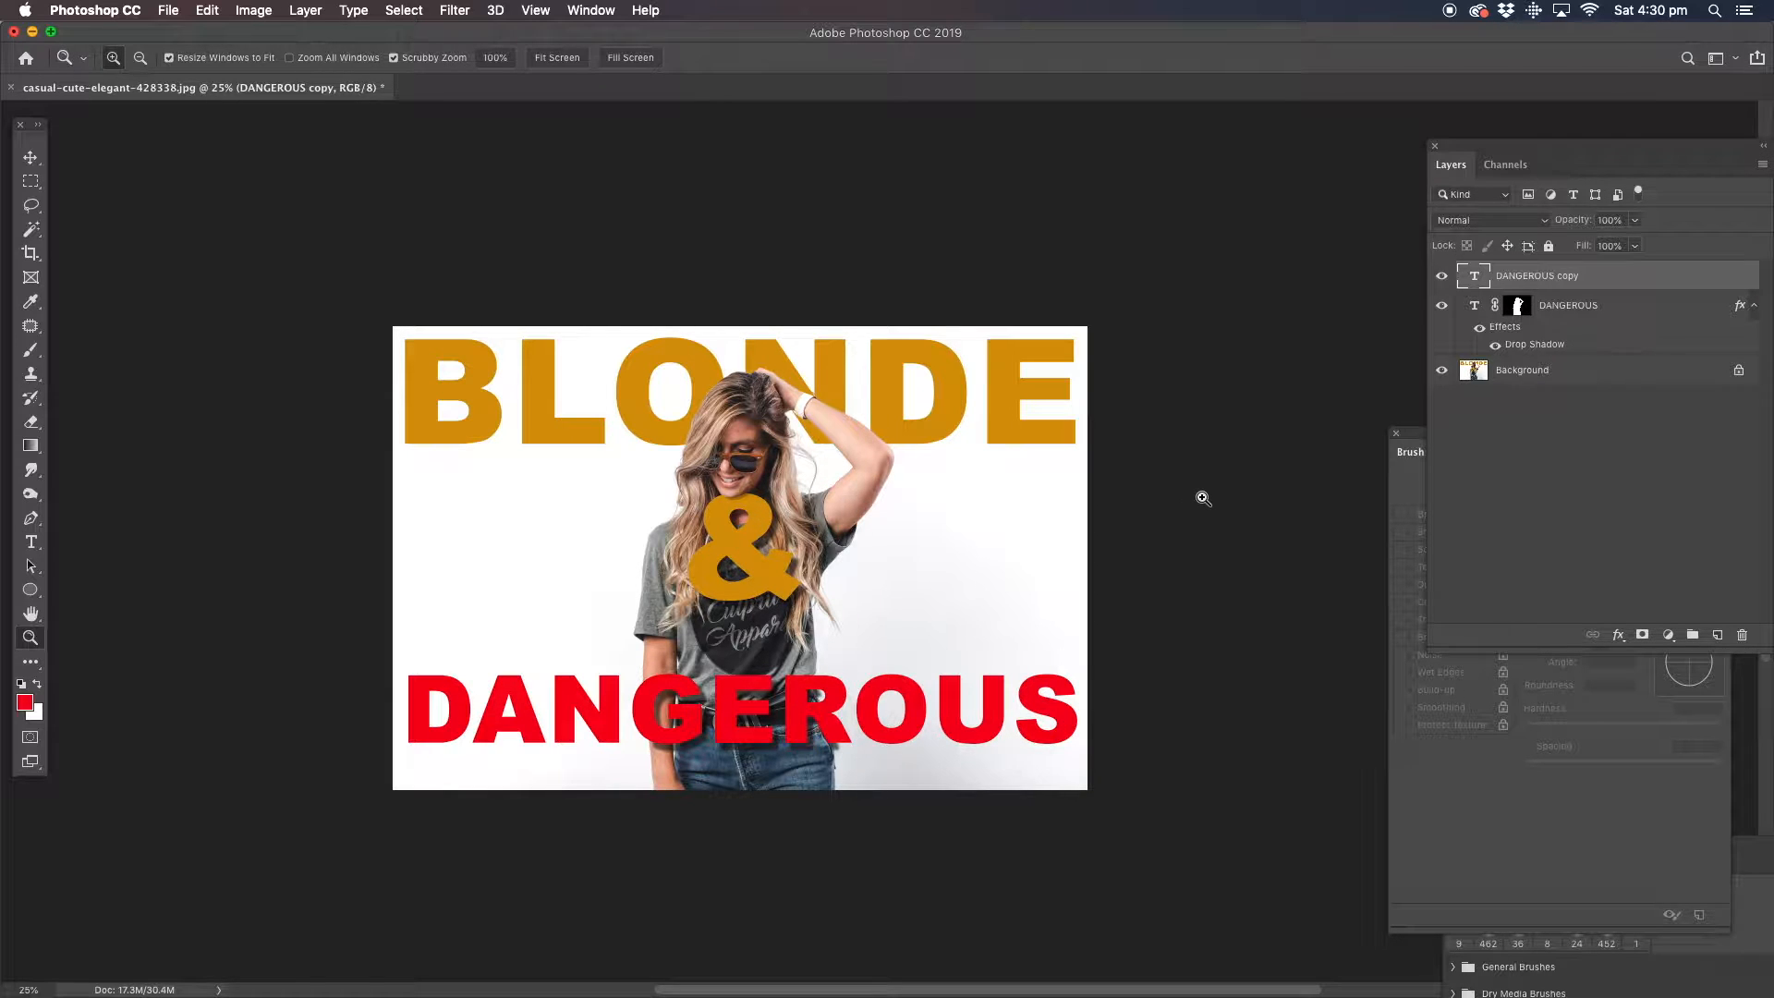
click(757, 643)
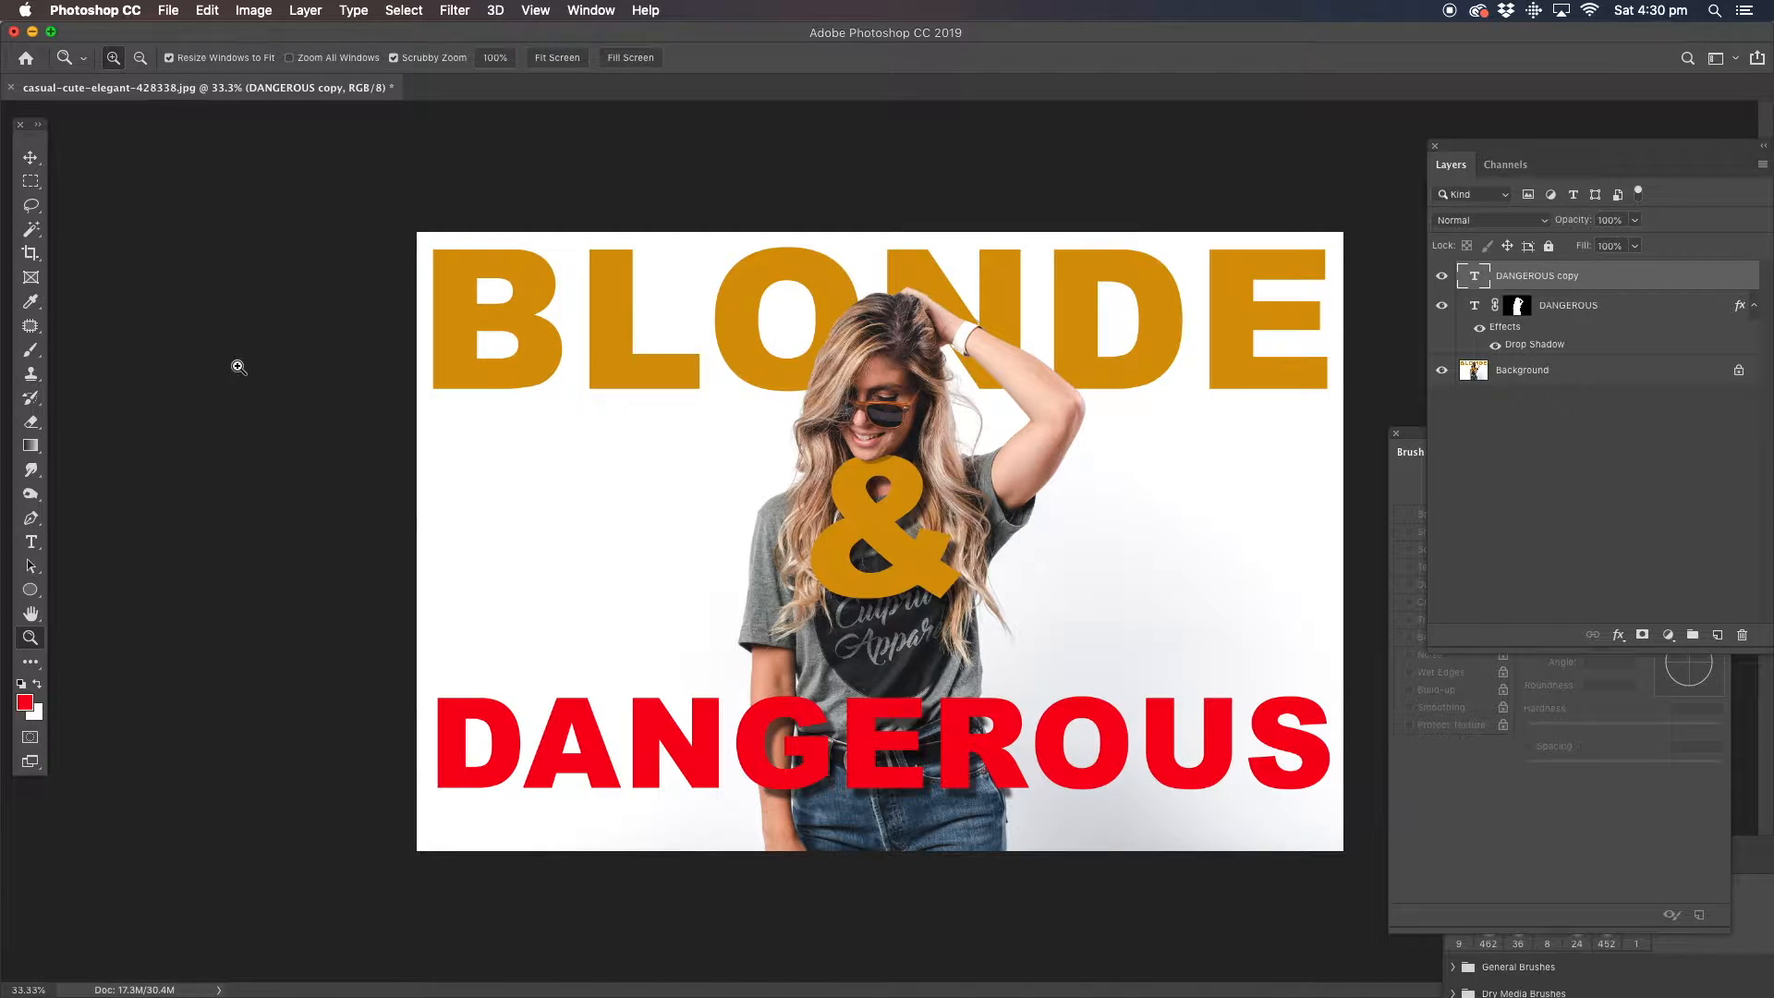